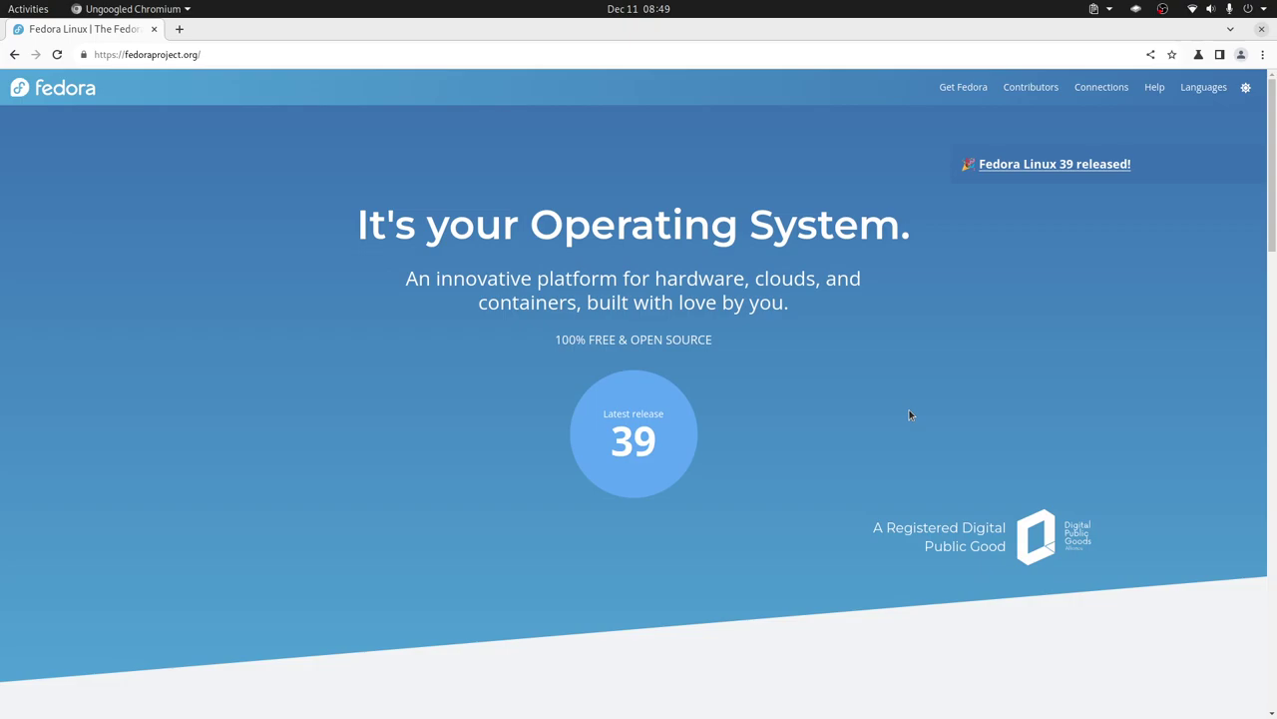
Go to the Fedora Server page from the Get Fedora editions overview.
left_click(952, 88)
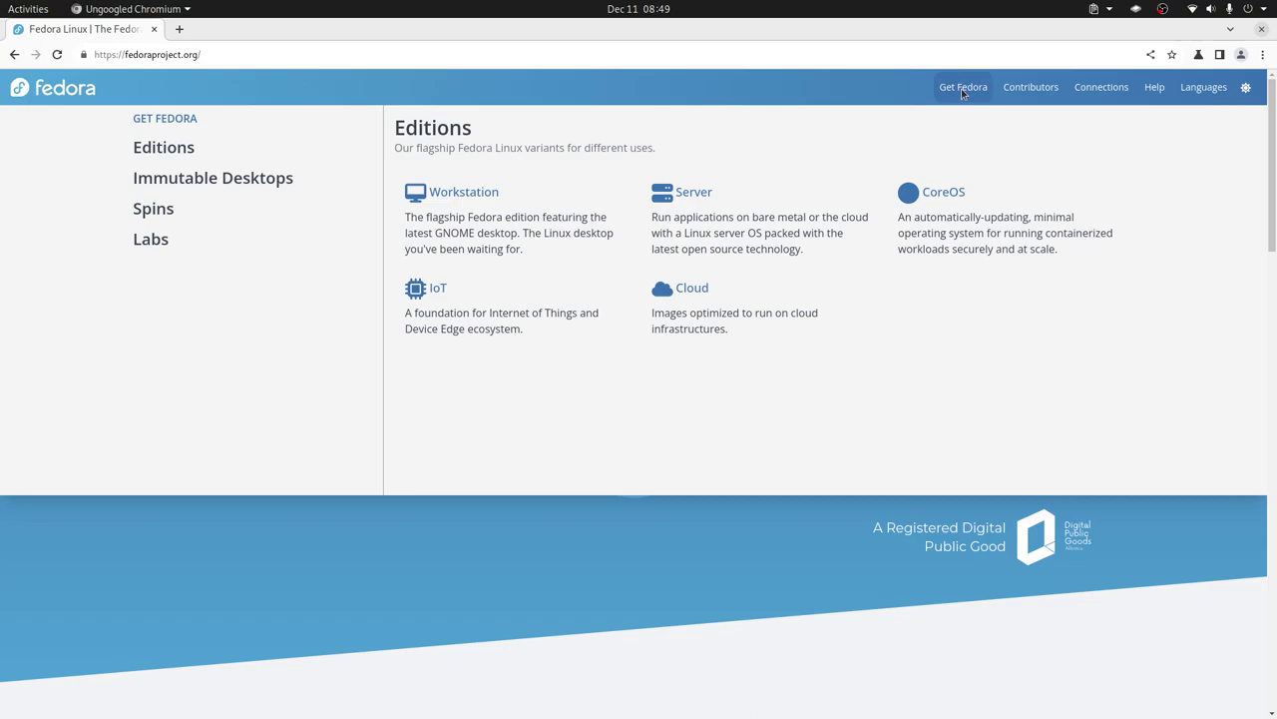
left_click(963, 93)
left_click(948, 99)
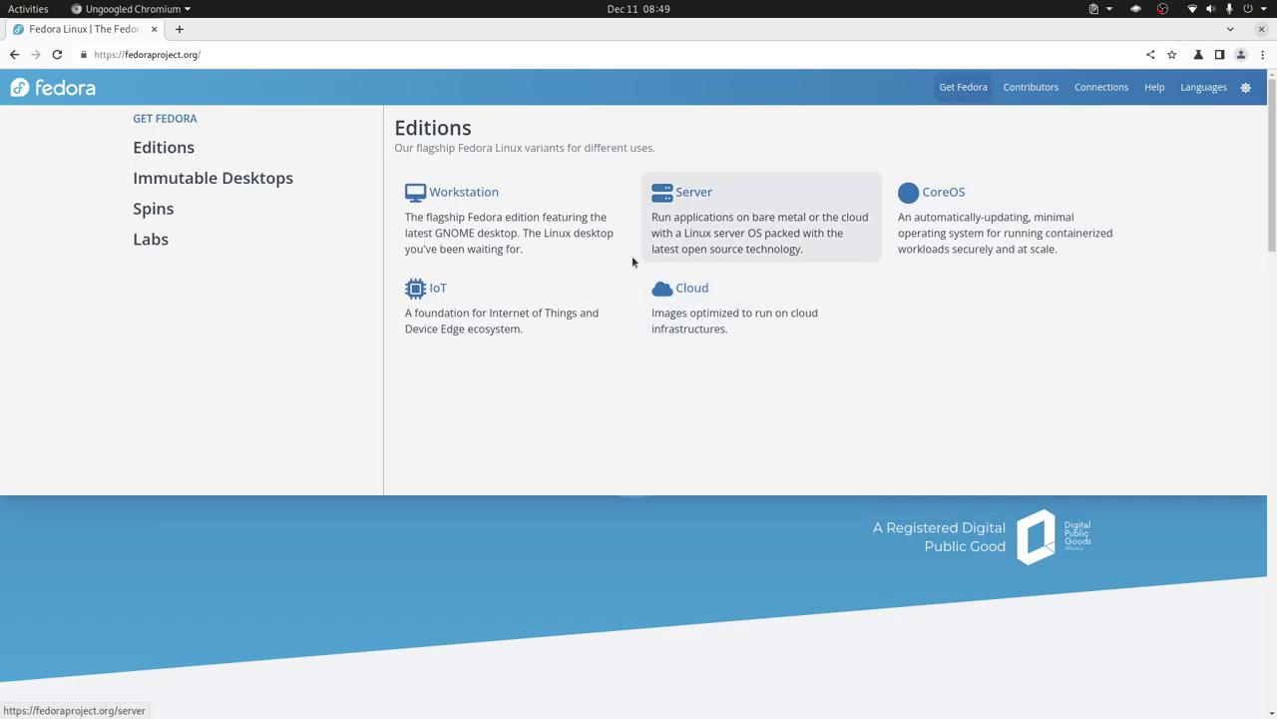
mouse_move(213, 178)
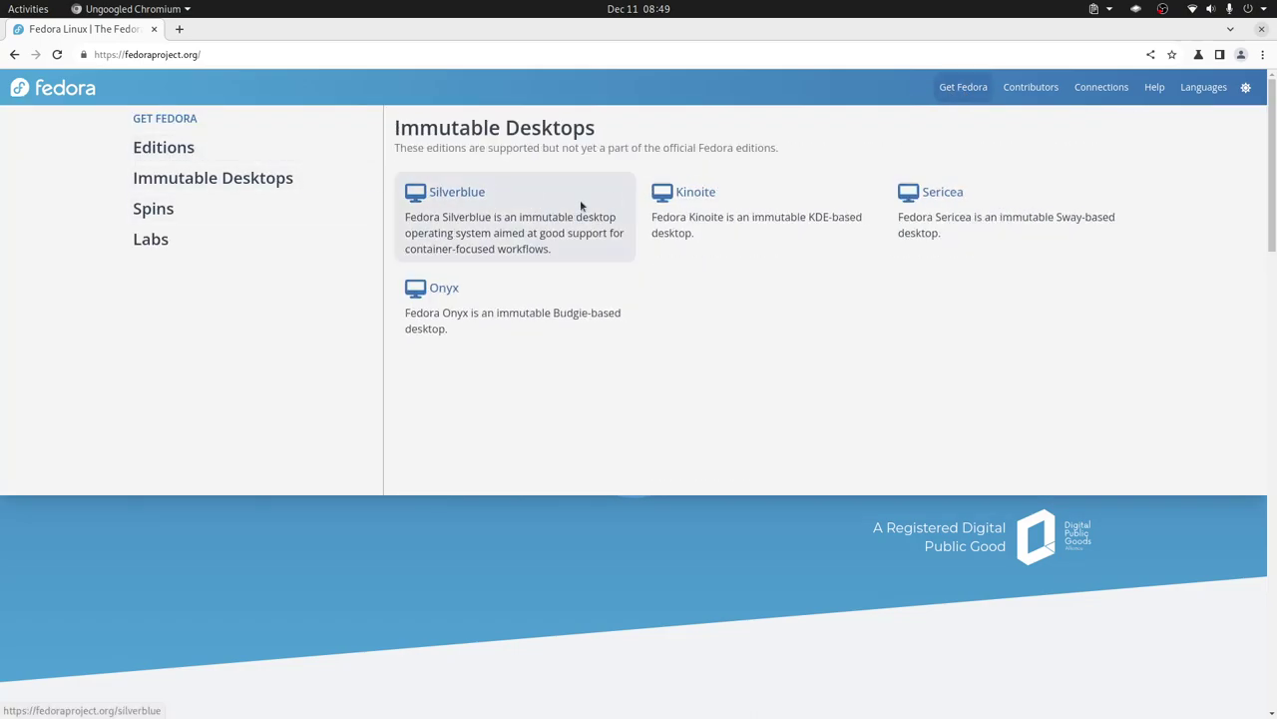
mouse_move(274, 158)
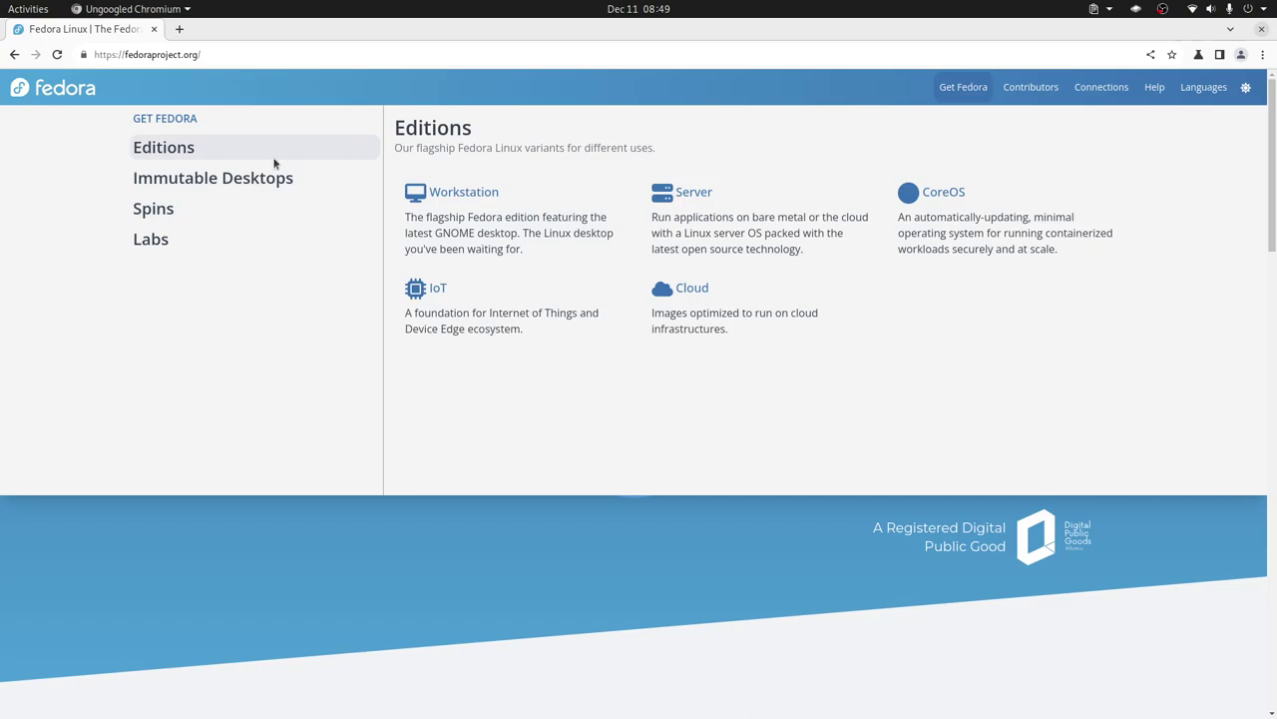
left_click(678, 199)
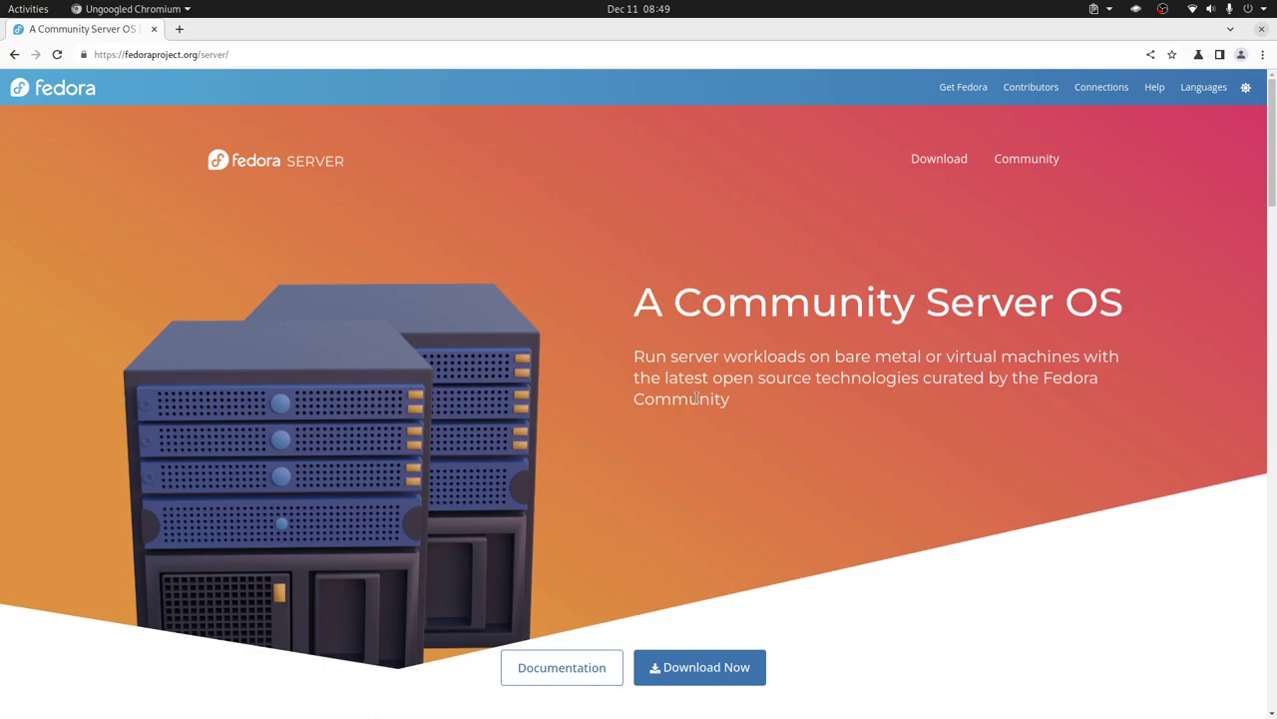
Open the Fedora Server 39 download page, then switch to VirtualBox Manager.
scroll(694, 396, "down", 10)
scroll(695, 396, "down", 15)
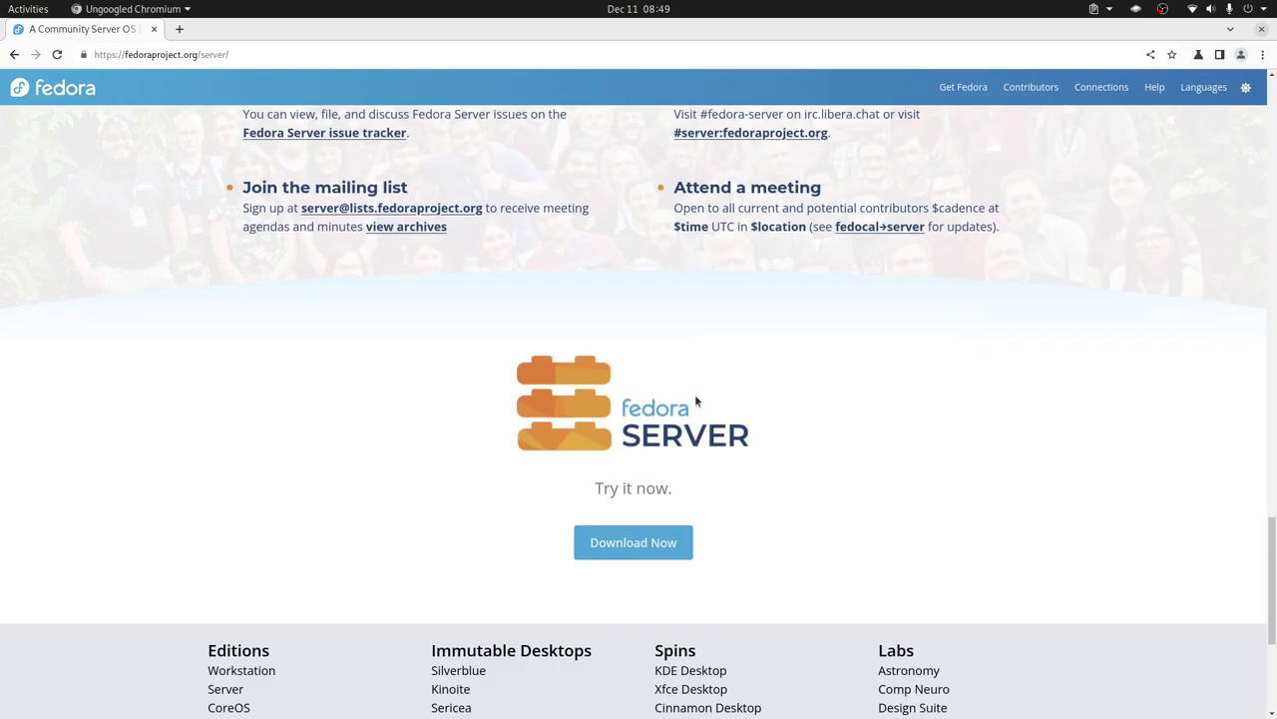
scroll(659, 539, "up", 4)
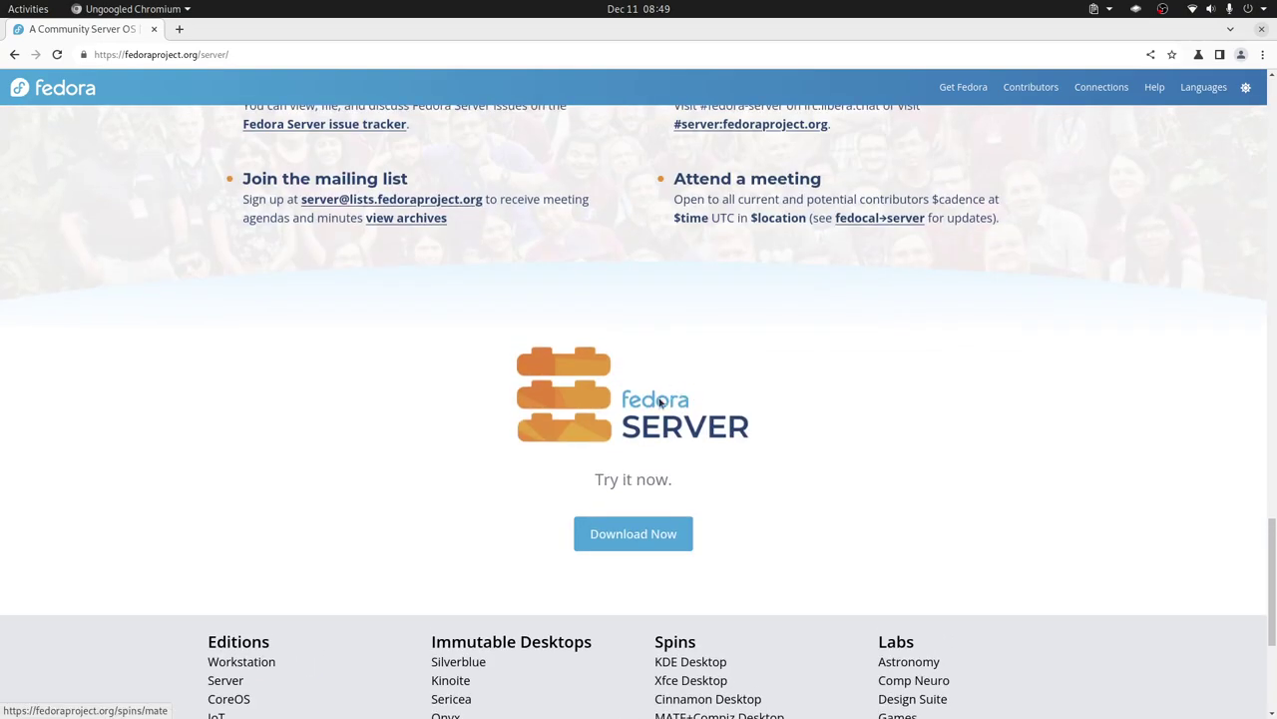
left_click(659, 537)
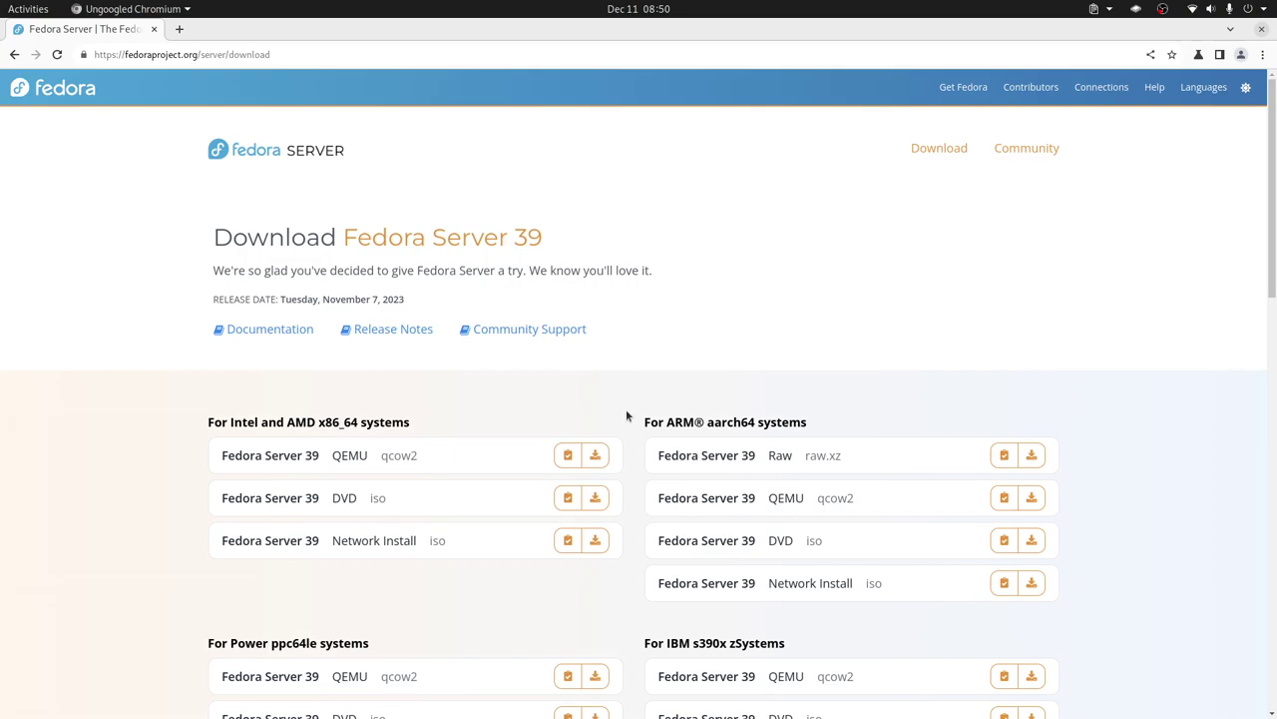
key("alt+Tab")
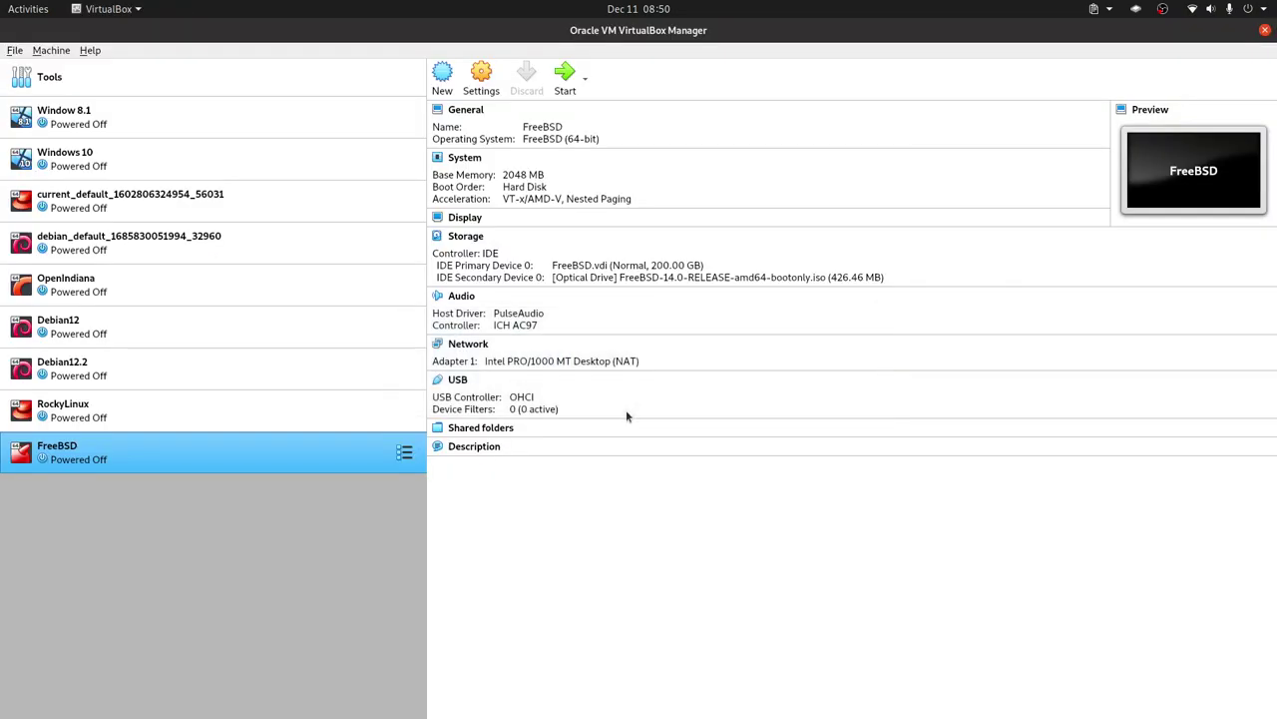
Start a new machine named Fedora Deepin with 8192 MB of memory.
left_click(54, 49)
left_click(62, 67)
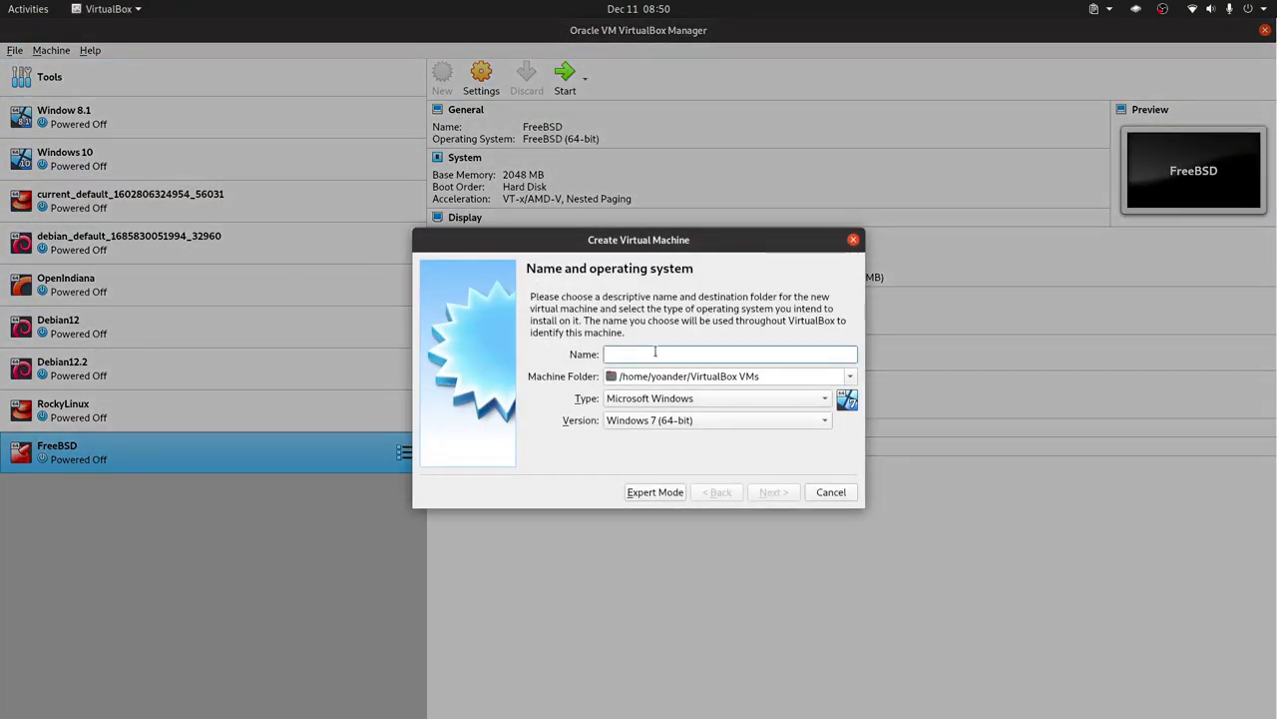
type("Fedora ")
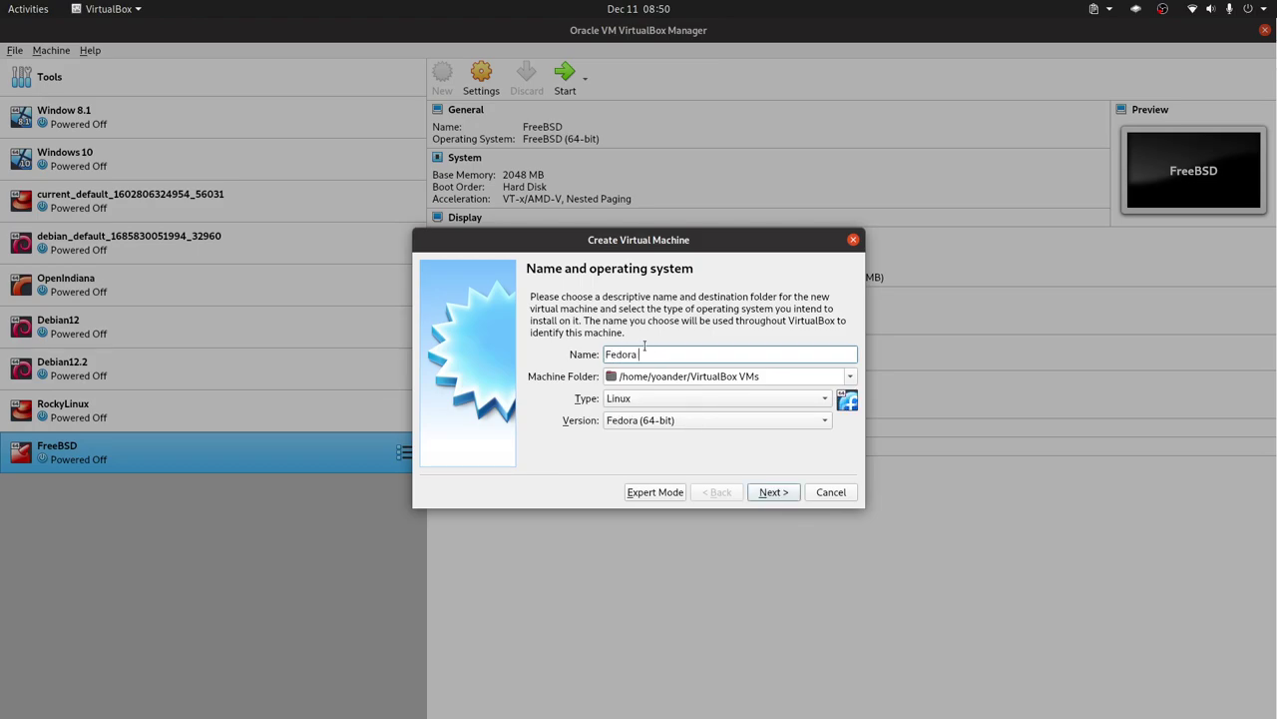
type("Deepin")
left_click(771, 490)
double_click(800, 349)
type("8182")
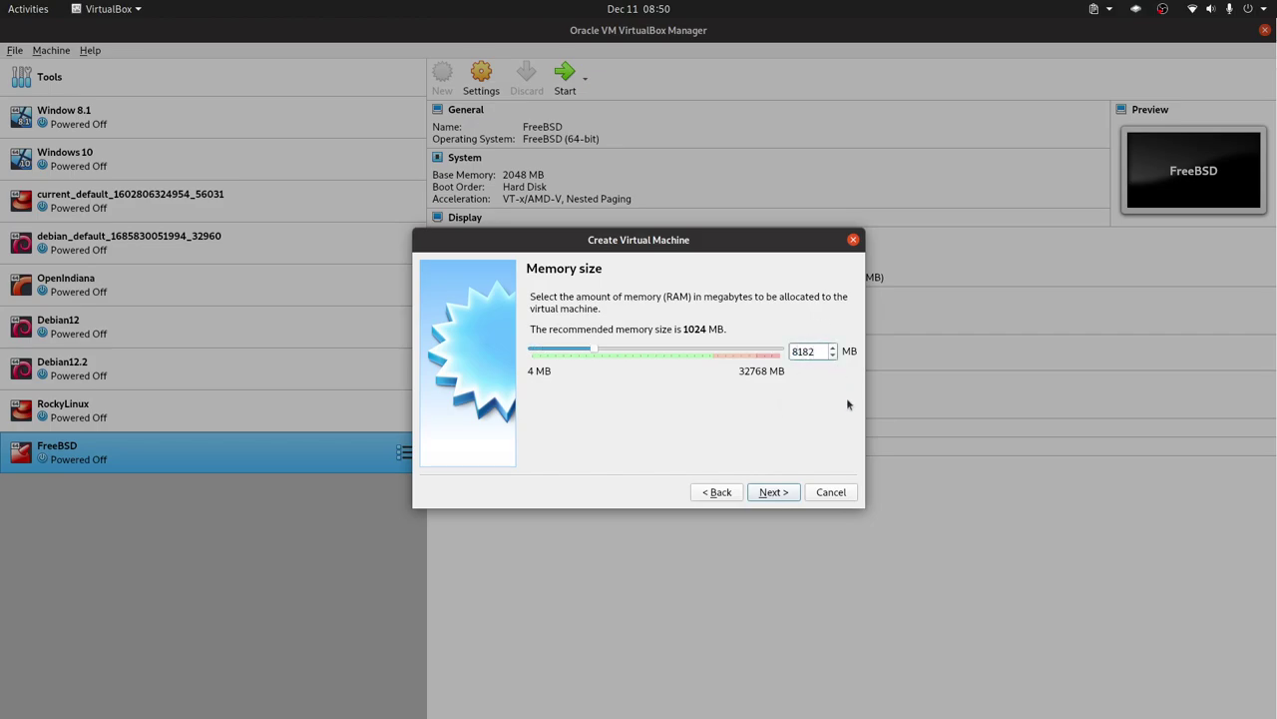
key("Left")
key("BackSpace")
type("9")
left_click(770, 491)
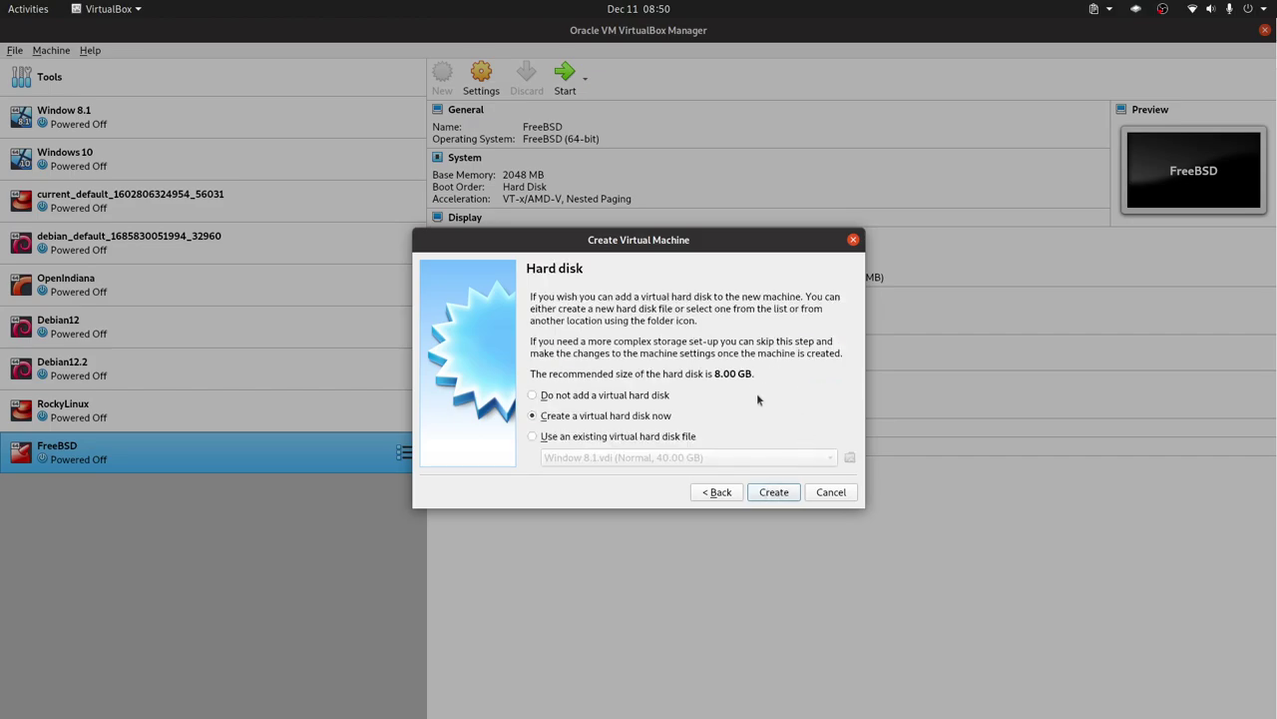
Create a new 250 GB VDI virtual hard disk and finish the machine.
left_click(774, 492)
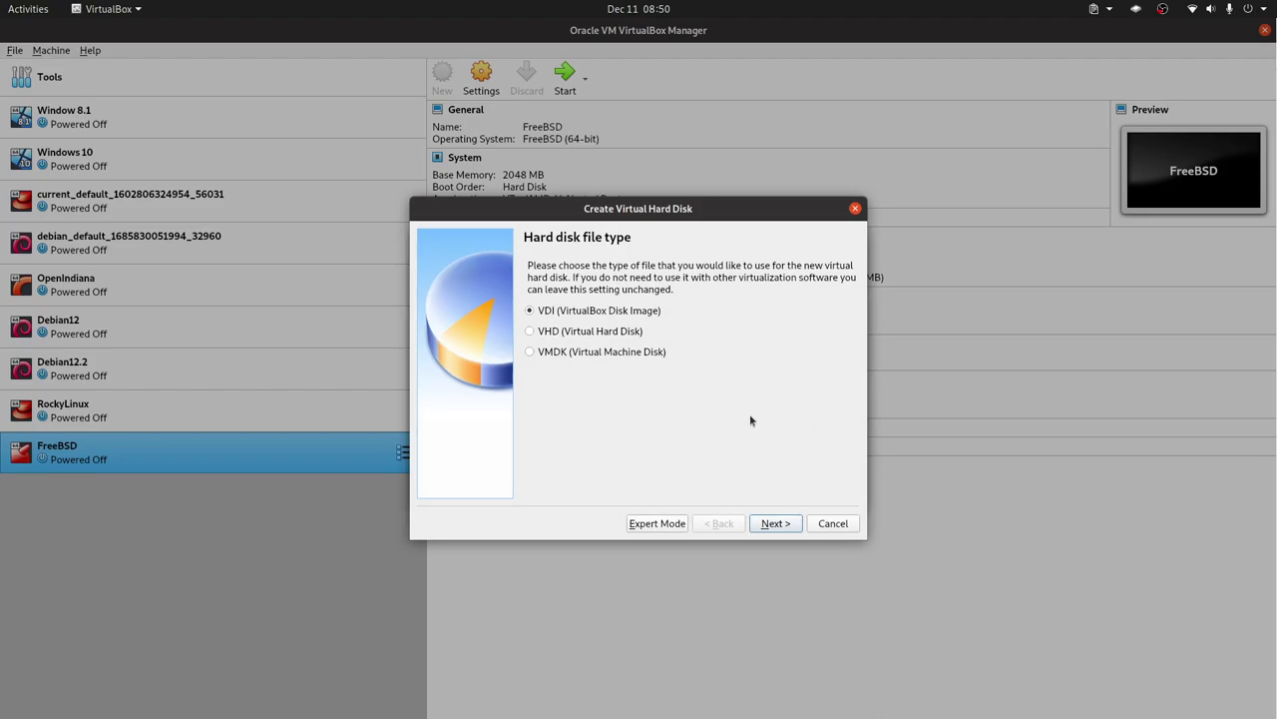
left_click(775, 523)
left_click(775, 523)
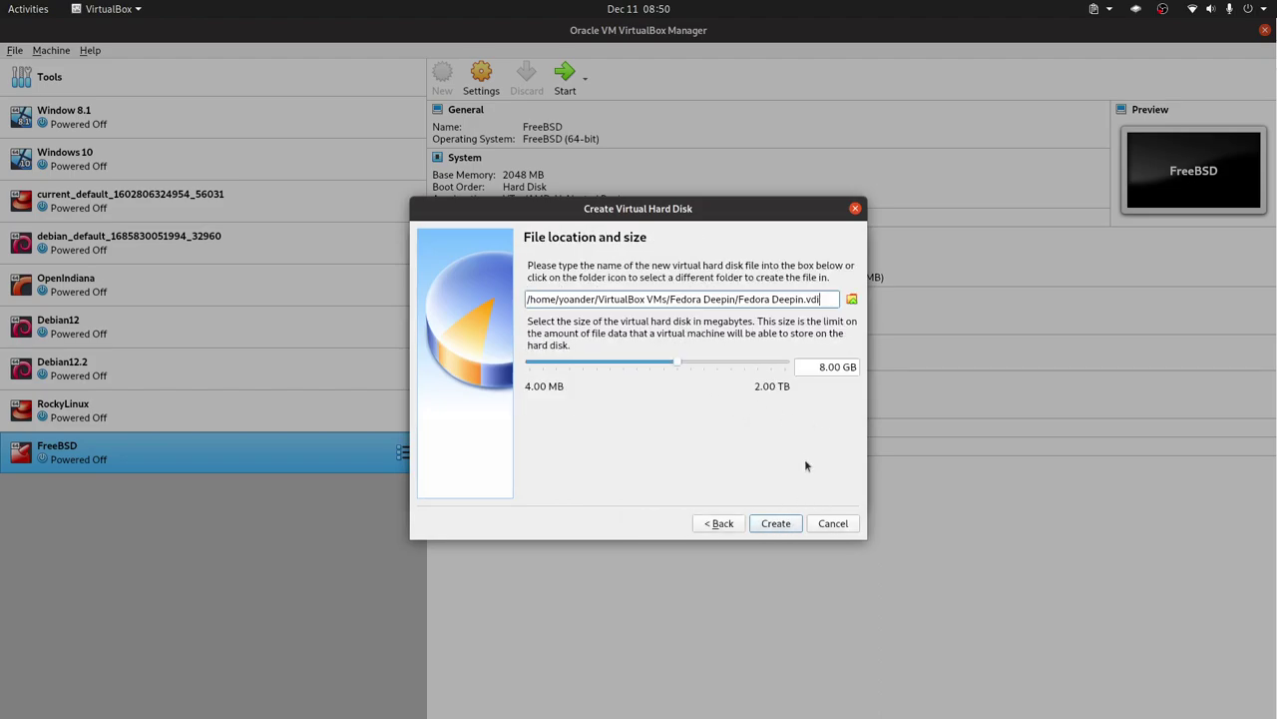
left_click(821, 368)
key("Delete")
type("250")
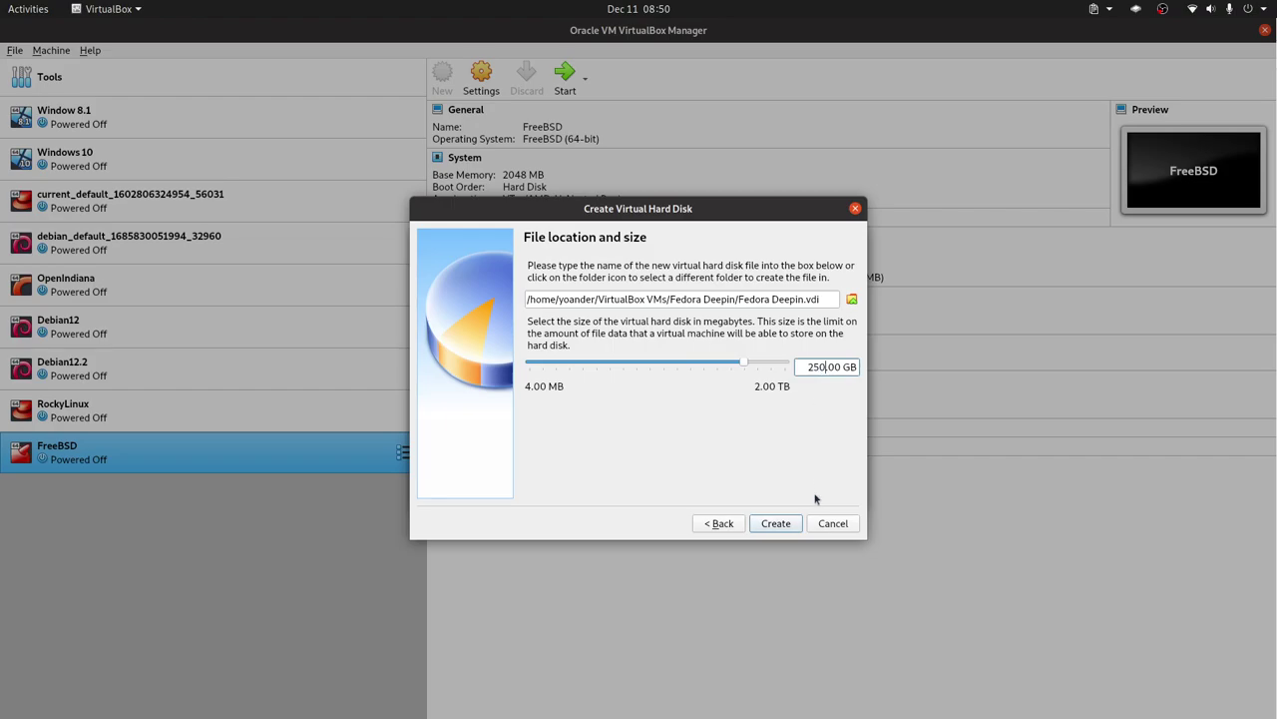
left_click(776, 523)
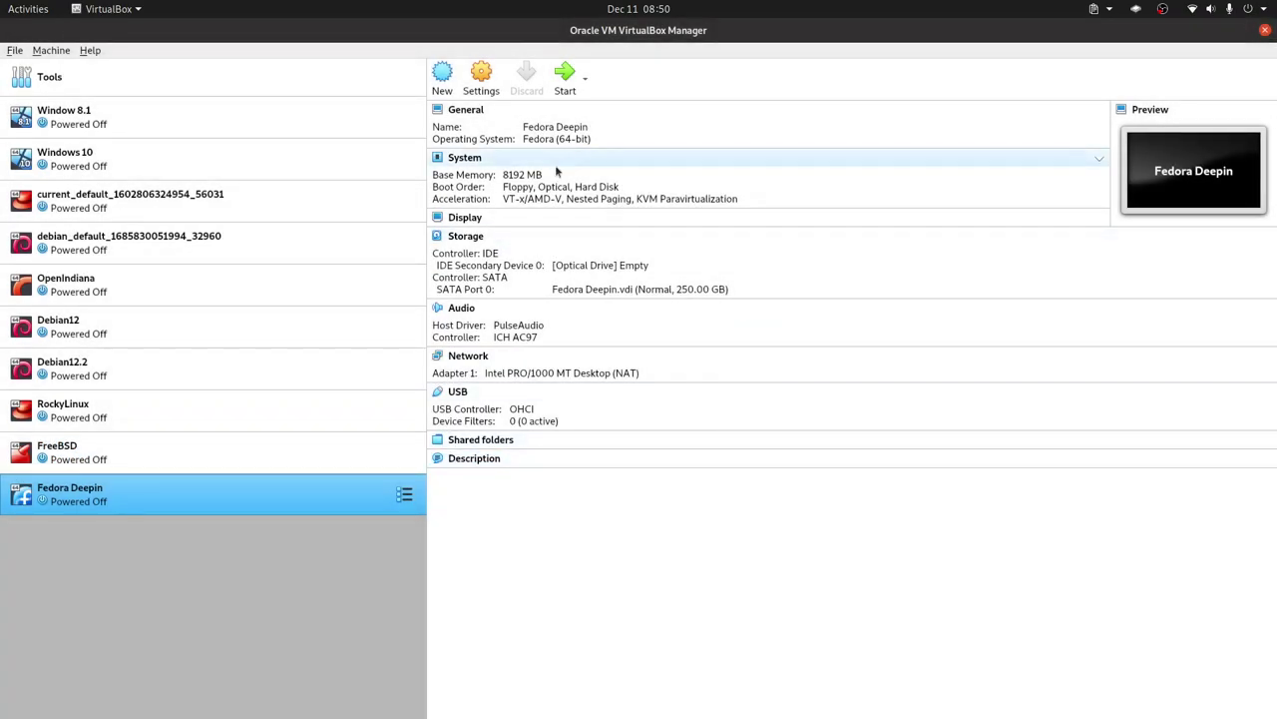
Set Fedora Deepin's boot order to Hard Disk before Optical, with Floppy unchecked.
right_click(258, 496)
left_click(350, 190)
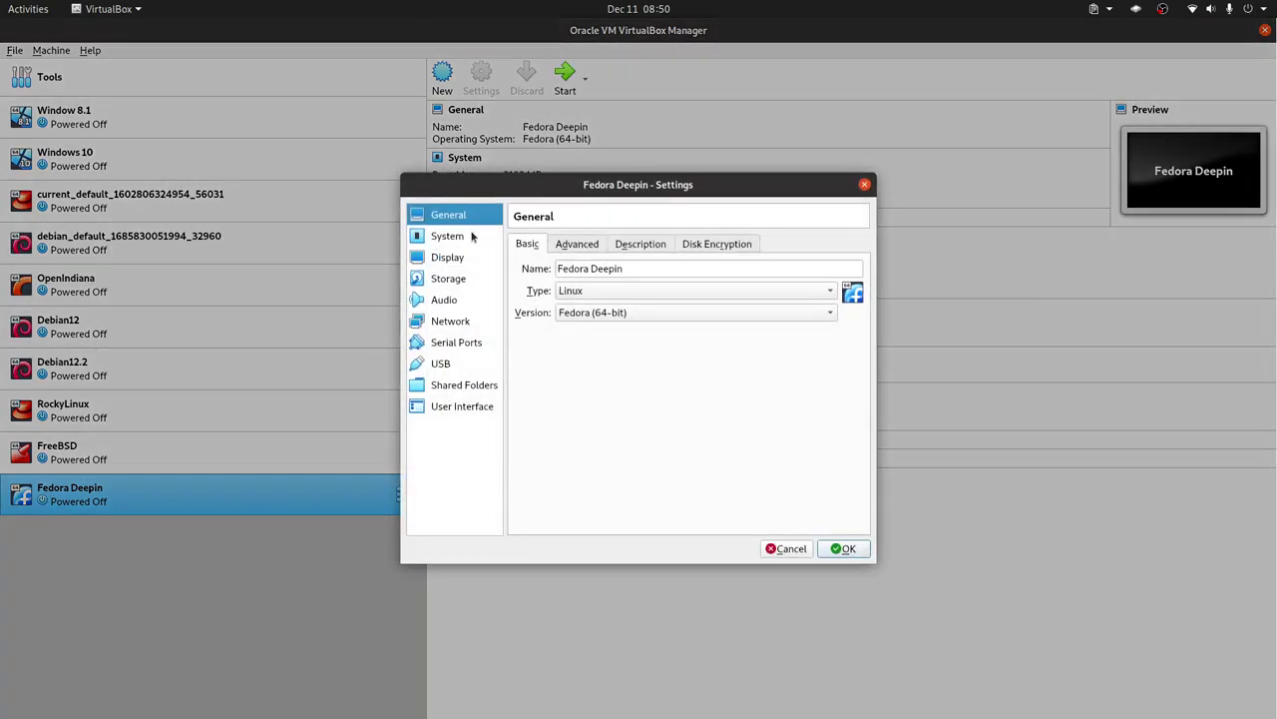
left_click(475, 238)
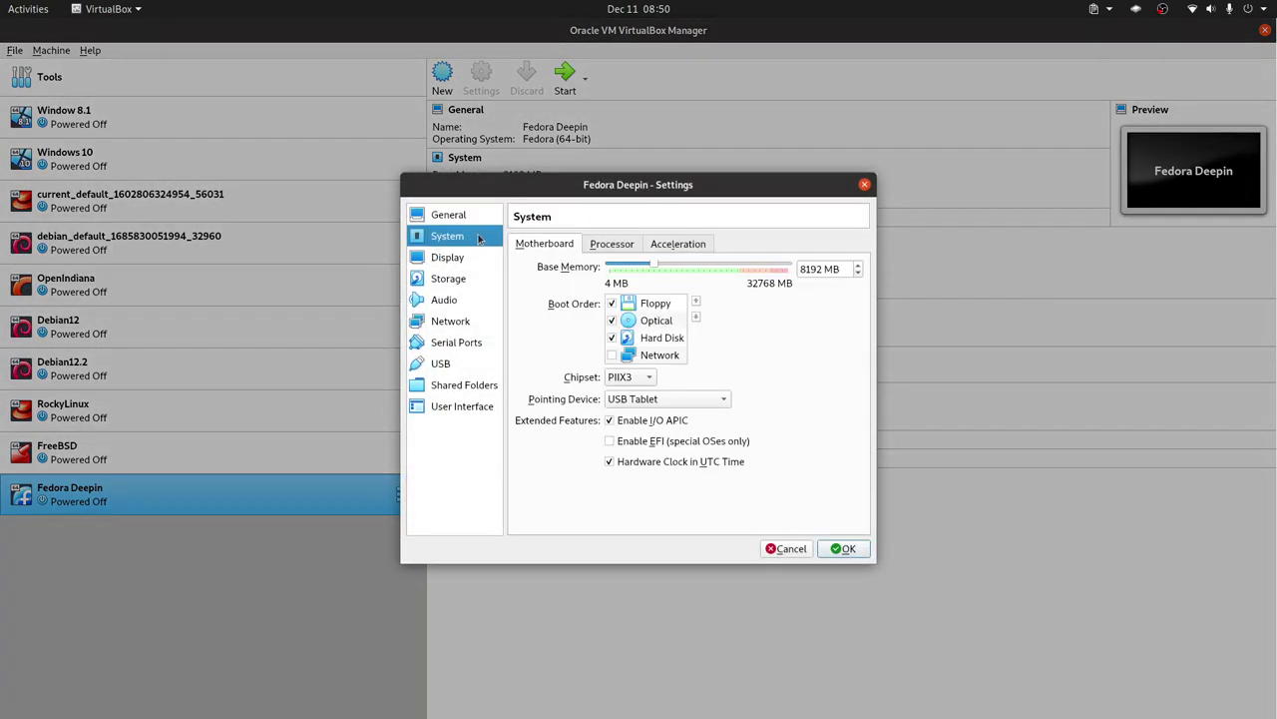
left_click(663, 340)
left_click(695, 300)
left_click(613, 303)
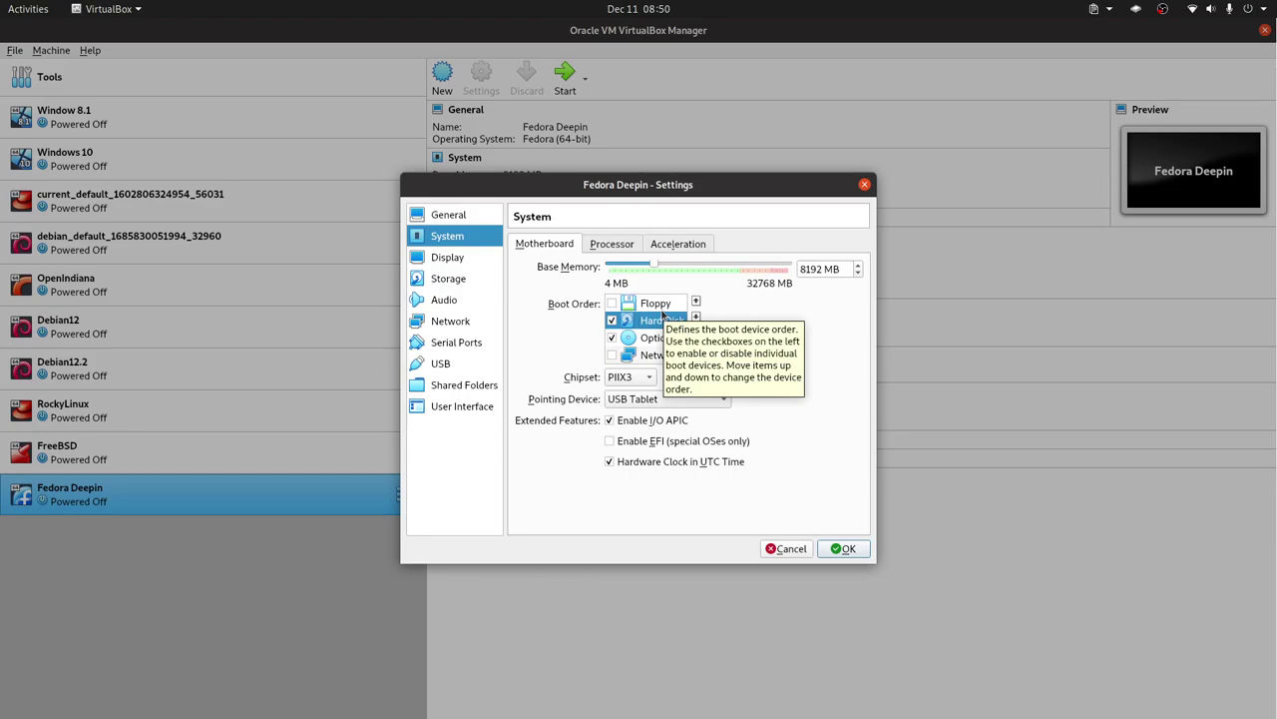
Raise the processor count to 4 and save the settings.
left_click(617, 245)
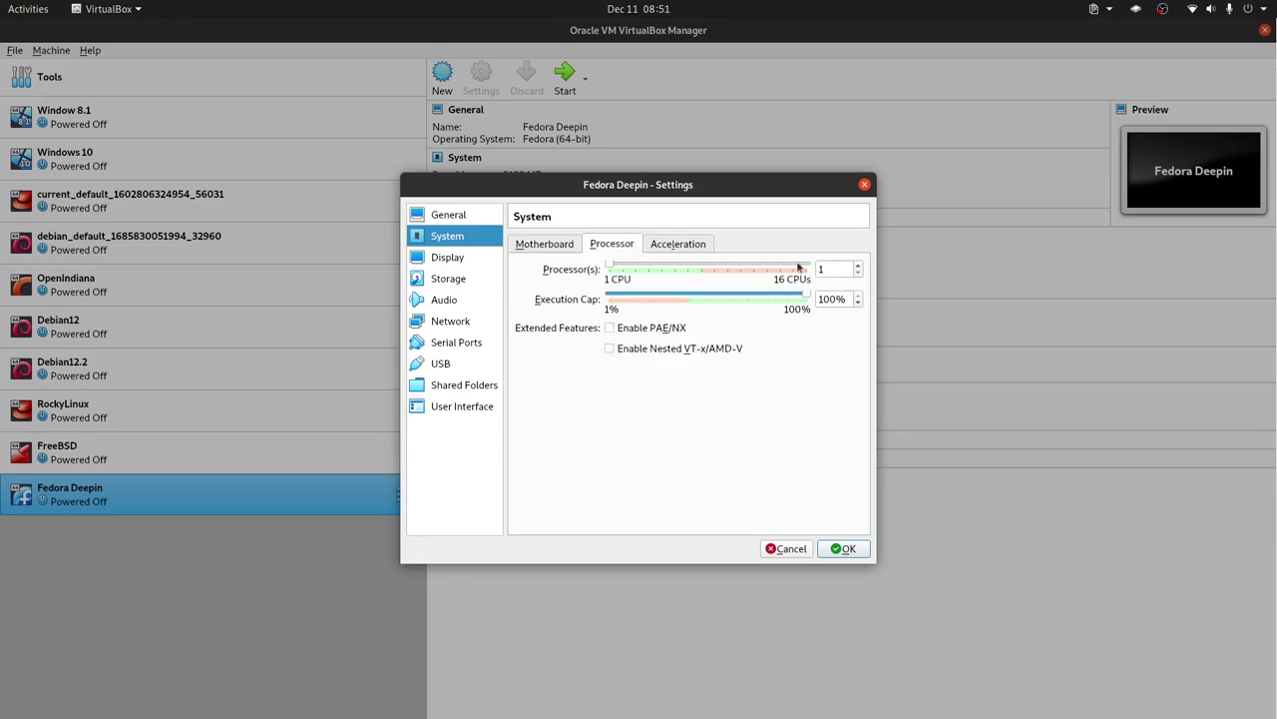
left_click(857, 265)
left_click(857, 265)
left_click(857, 266)
left_click(466, 262)
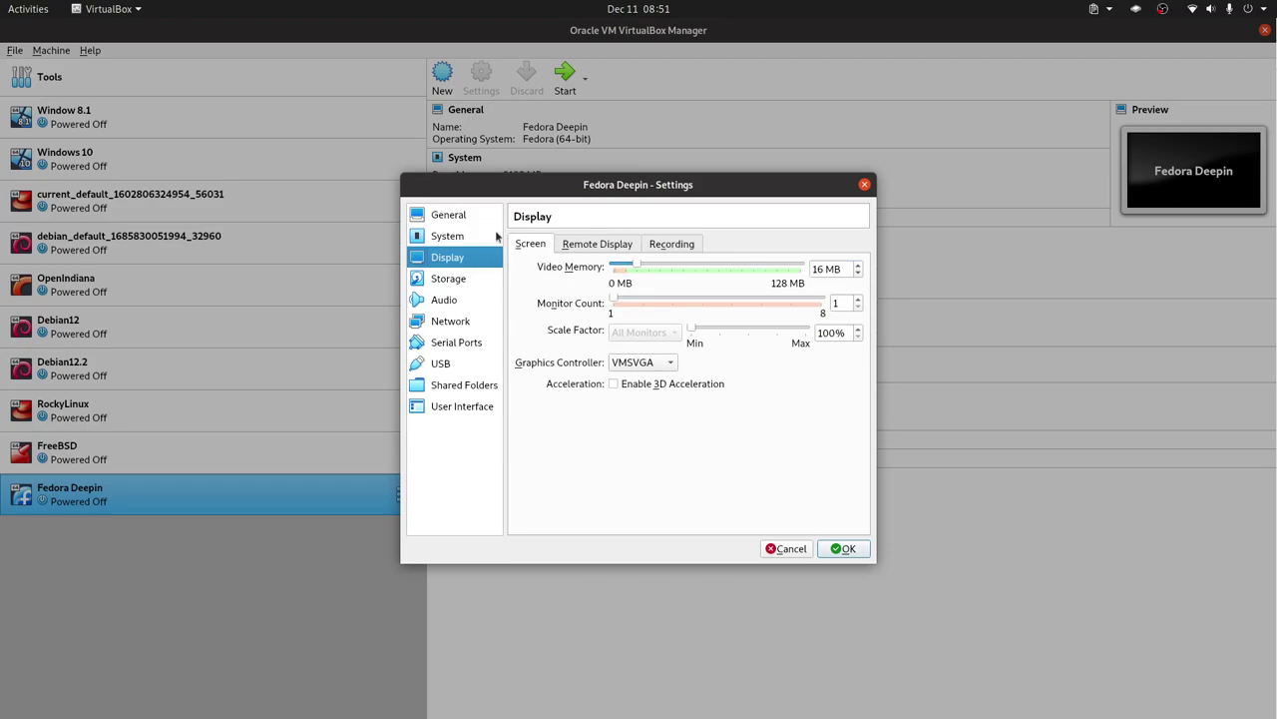
left_click(843, 549)
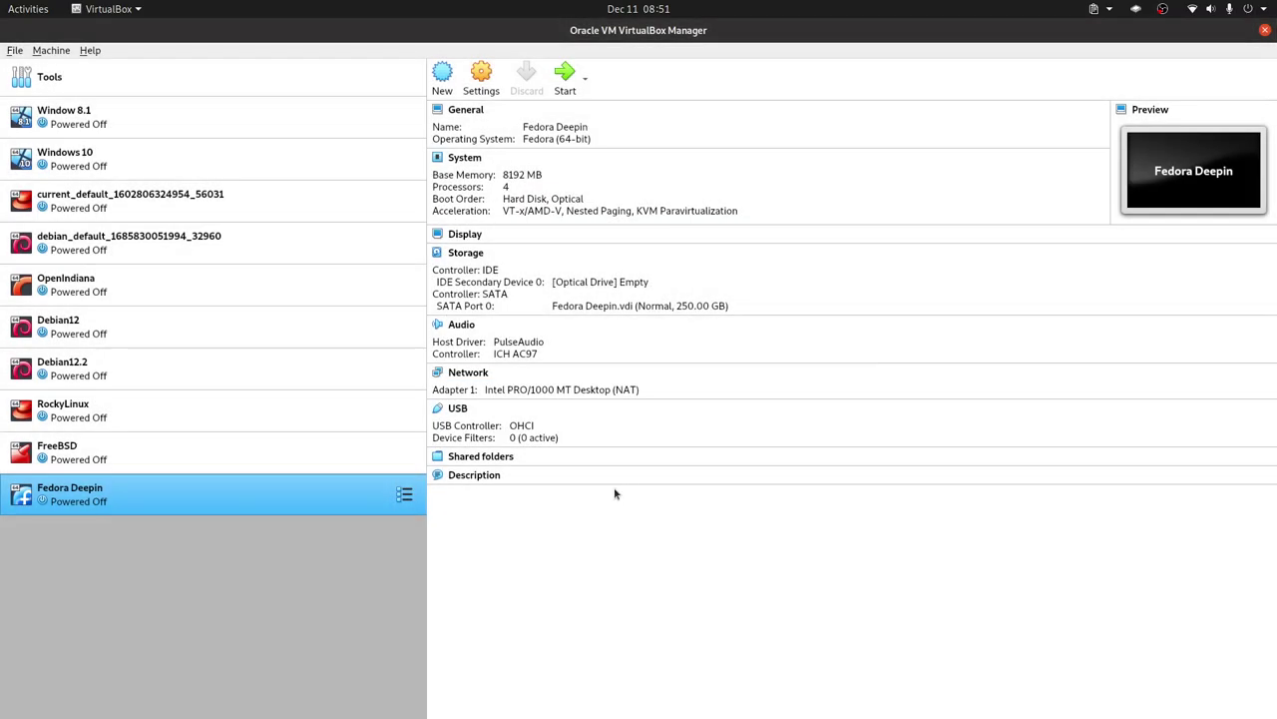
Boot Fedora Deepin from Fedora-Server-netinst-x86_64-39-1.5.iso and highlight Install Fedora 39 in GRUB.
double_click(248, 504)
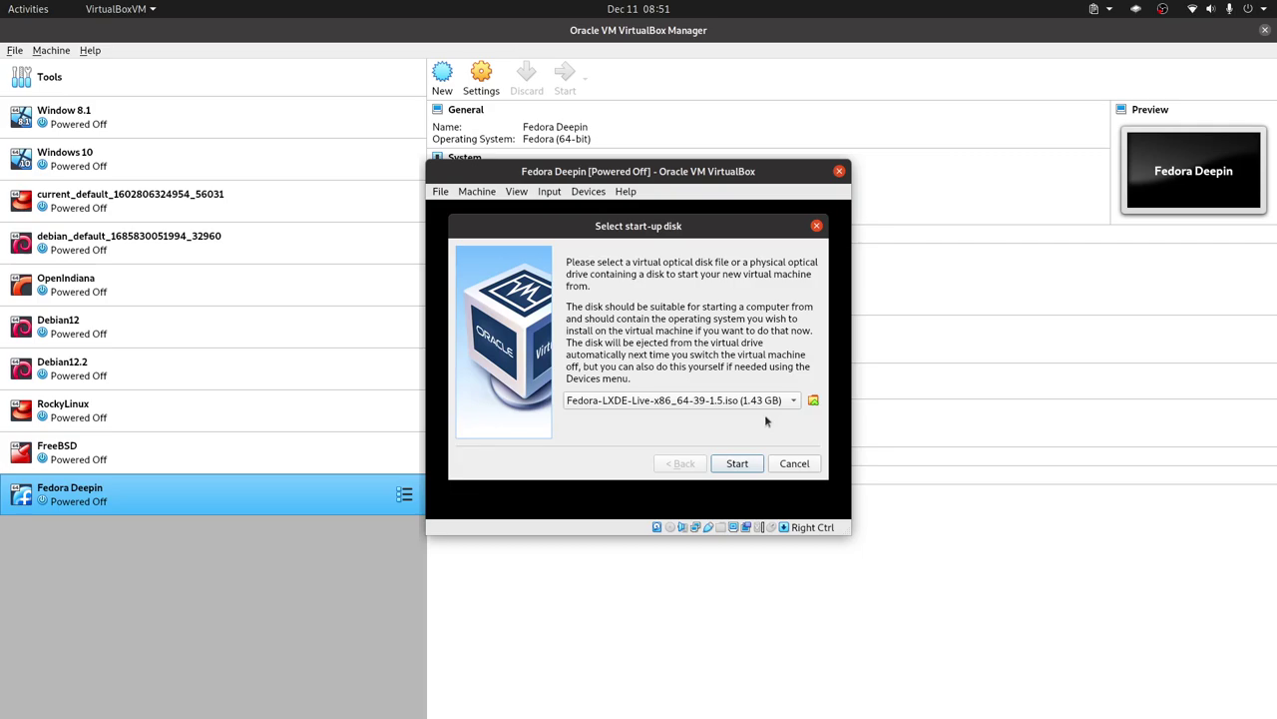
left_click(728, 403)
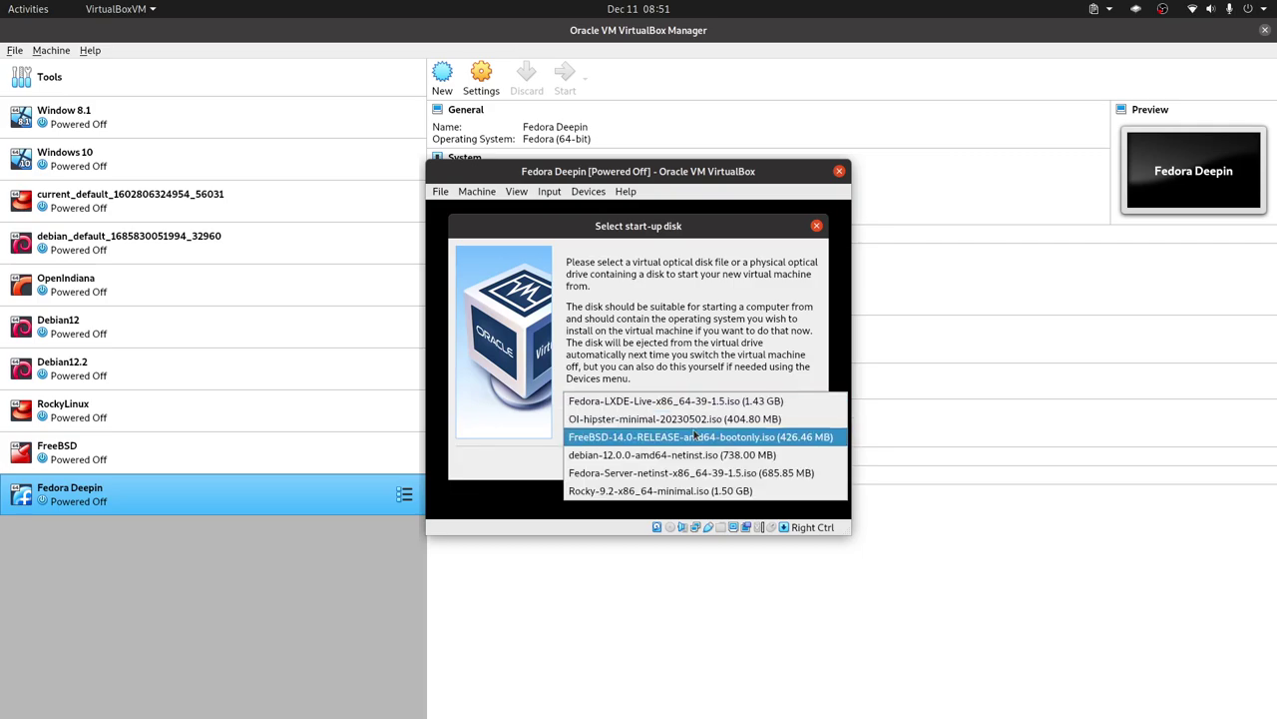
left_click(680, 475)
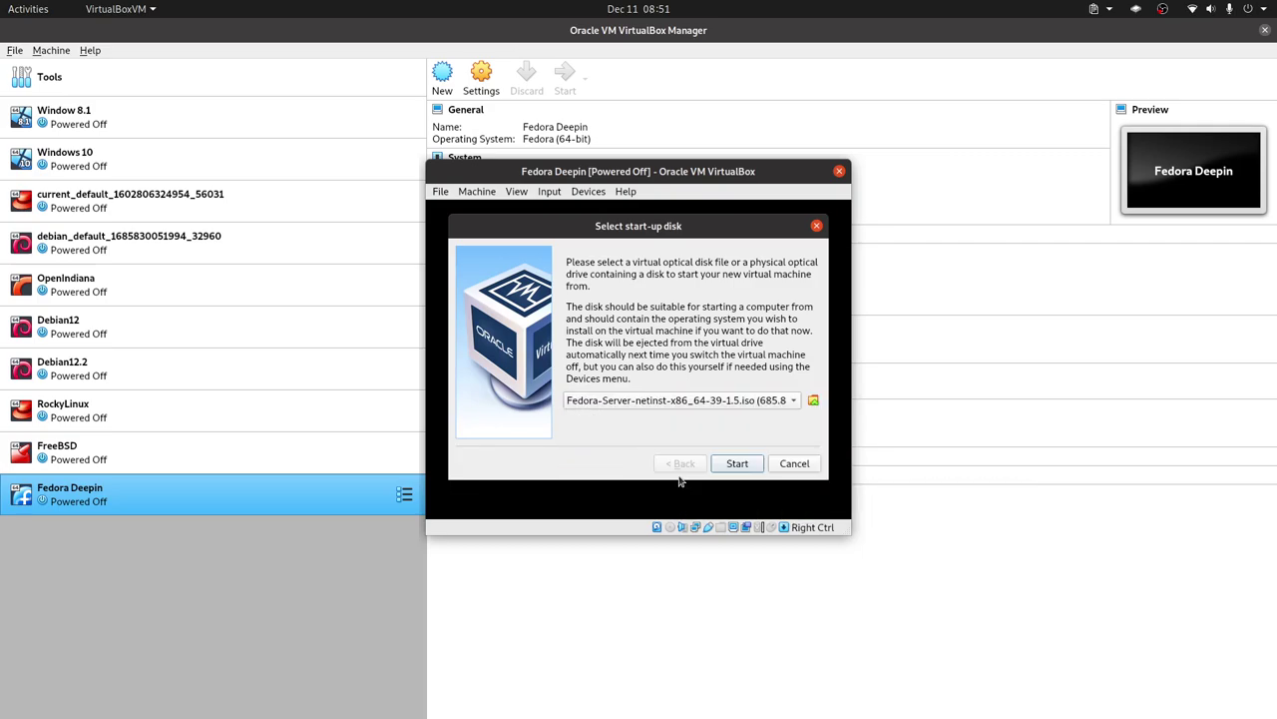
left_click(738, 463)
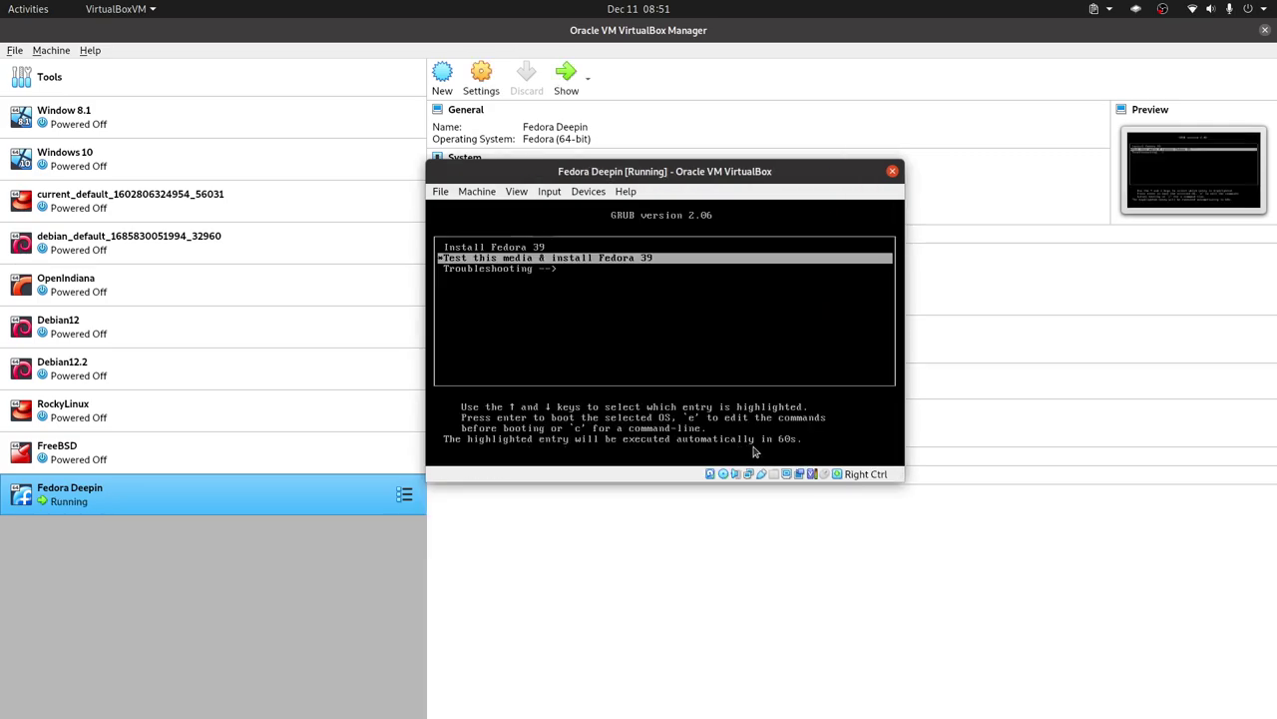
key("Up")
Launch the Install Fedora 39 entry and select Español (Ecuador) on the installer welcome screen.
key("Return")
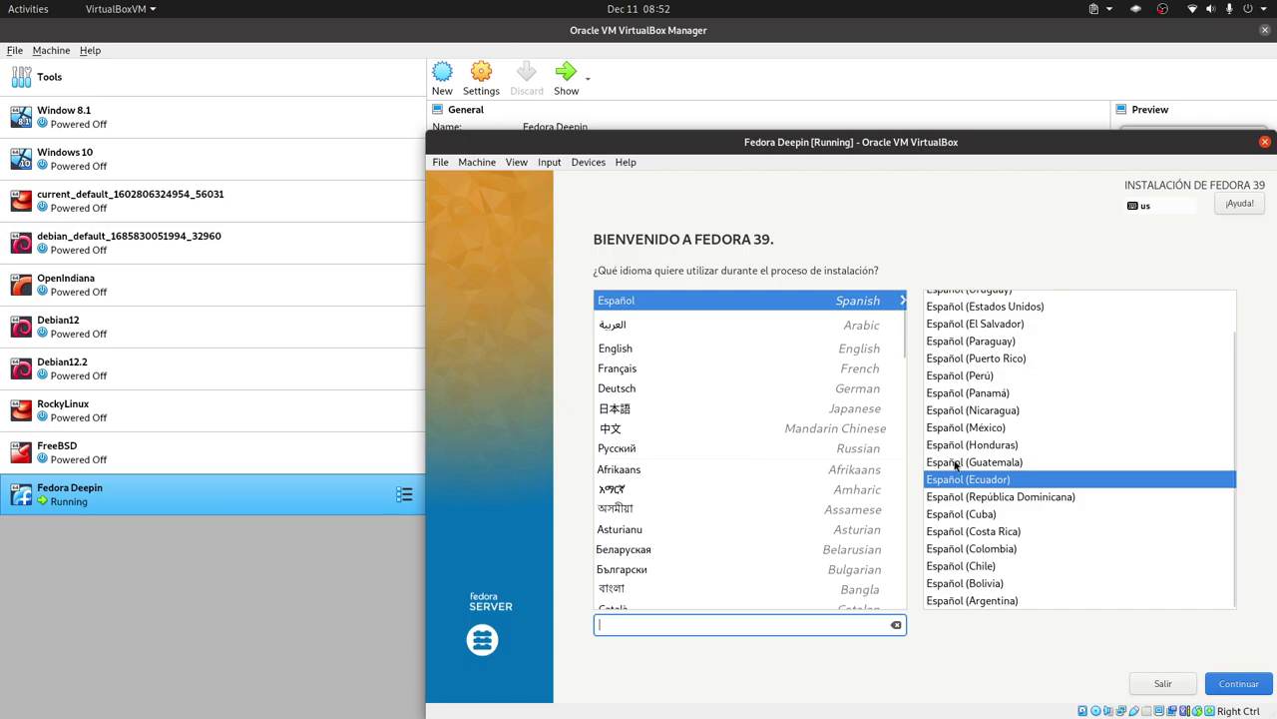
Confirm Español (Ecuador) and continue to the Resumen de la instalación page.
left_click(1238, 683)
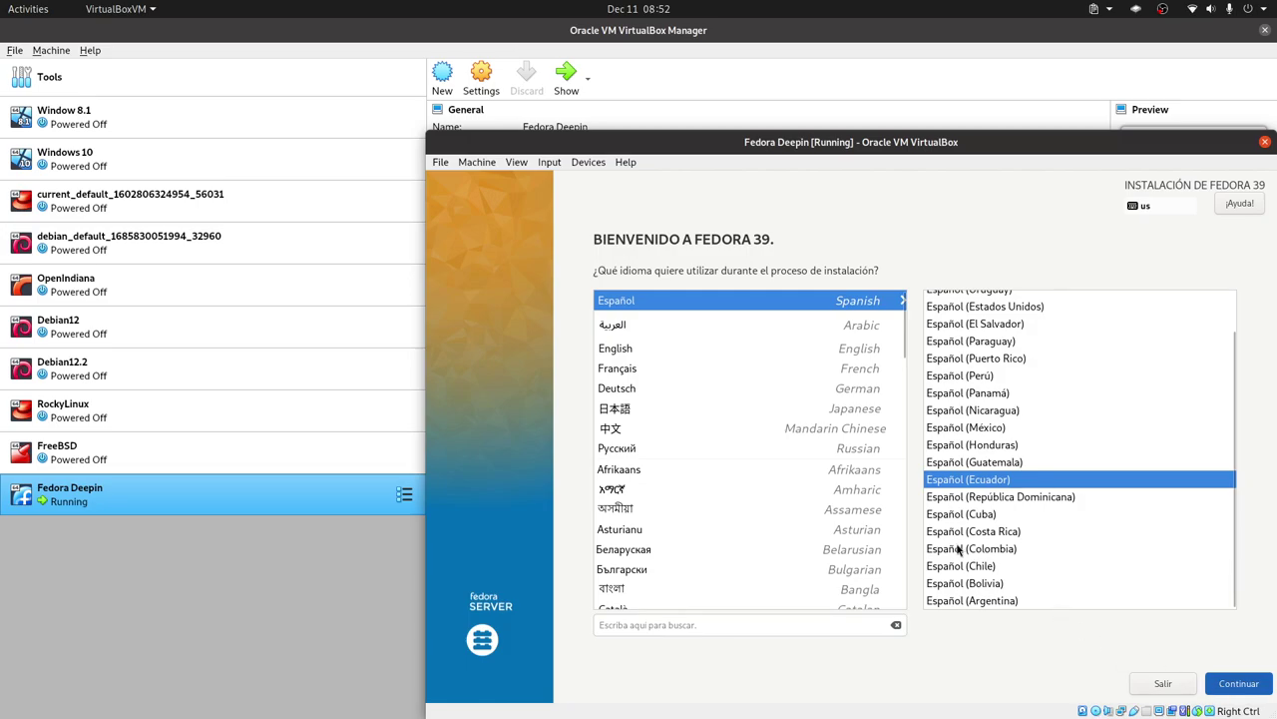
key("Return")
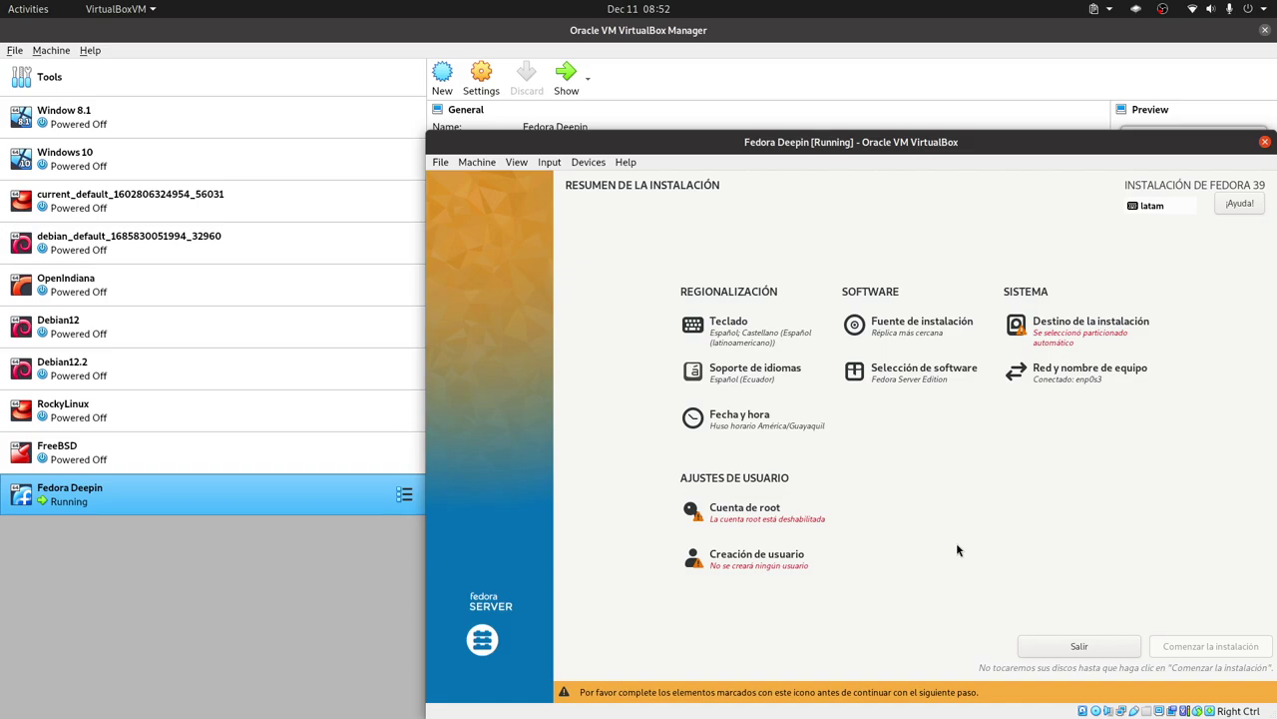
Add the Inglés (EE. UU. internacional con teclas muertas) layout, found by searching 'ingles', to Teclado.
left_click(748, 333)
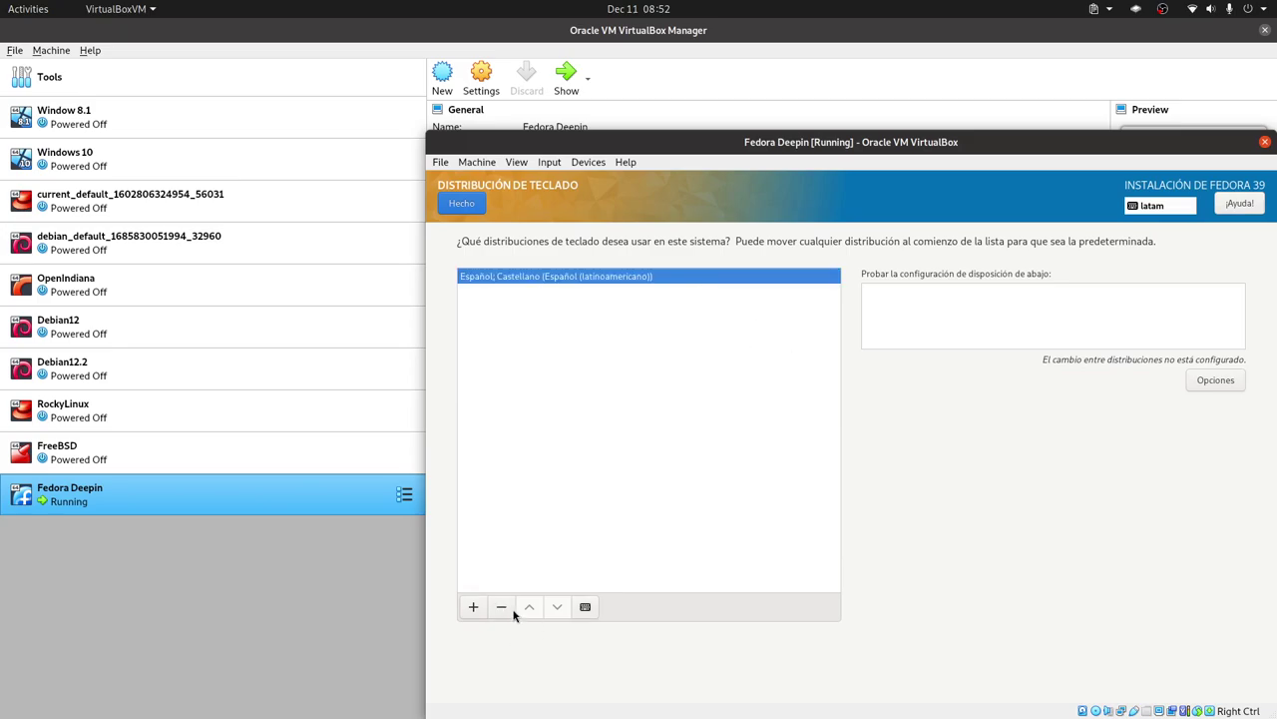
left_click(473, 606)
type("ingles")
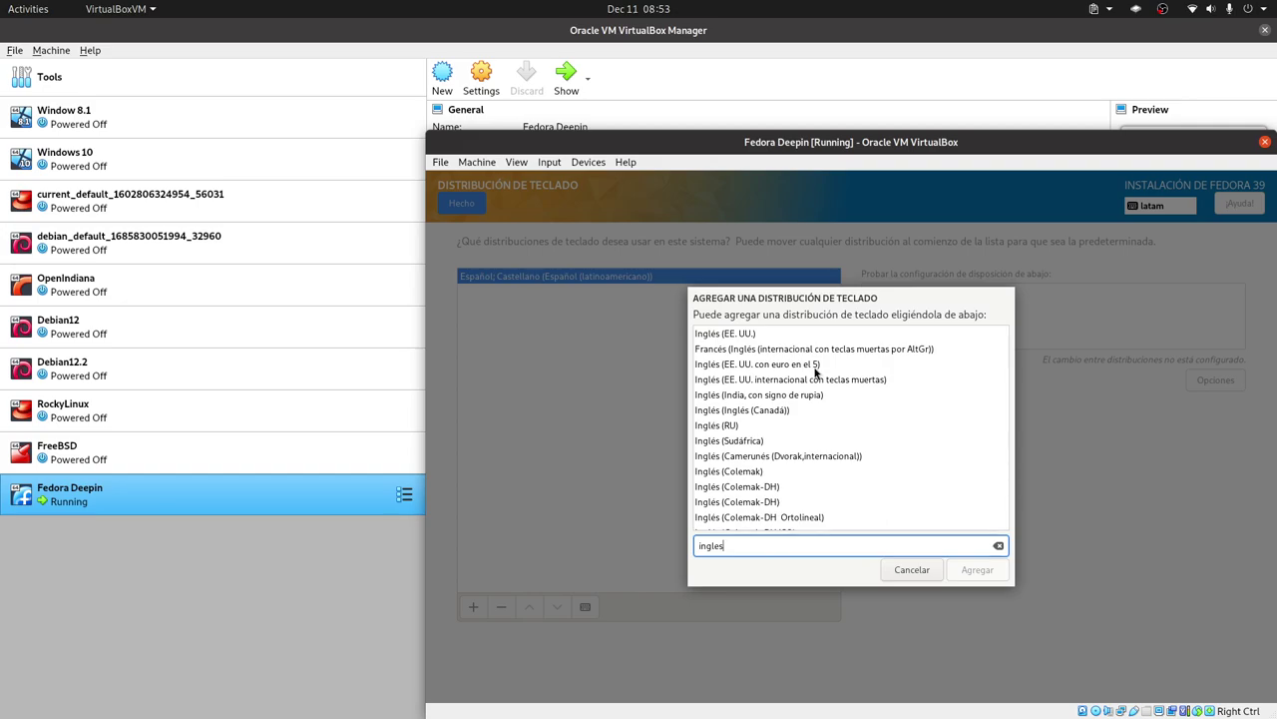
left_click(821, 383)
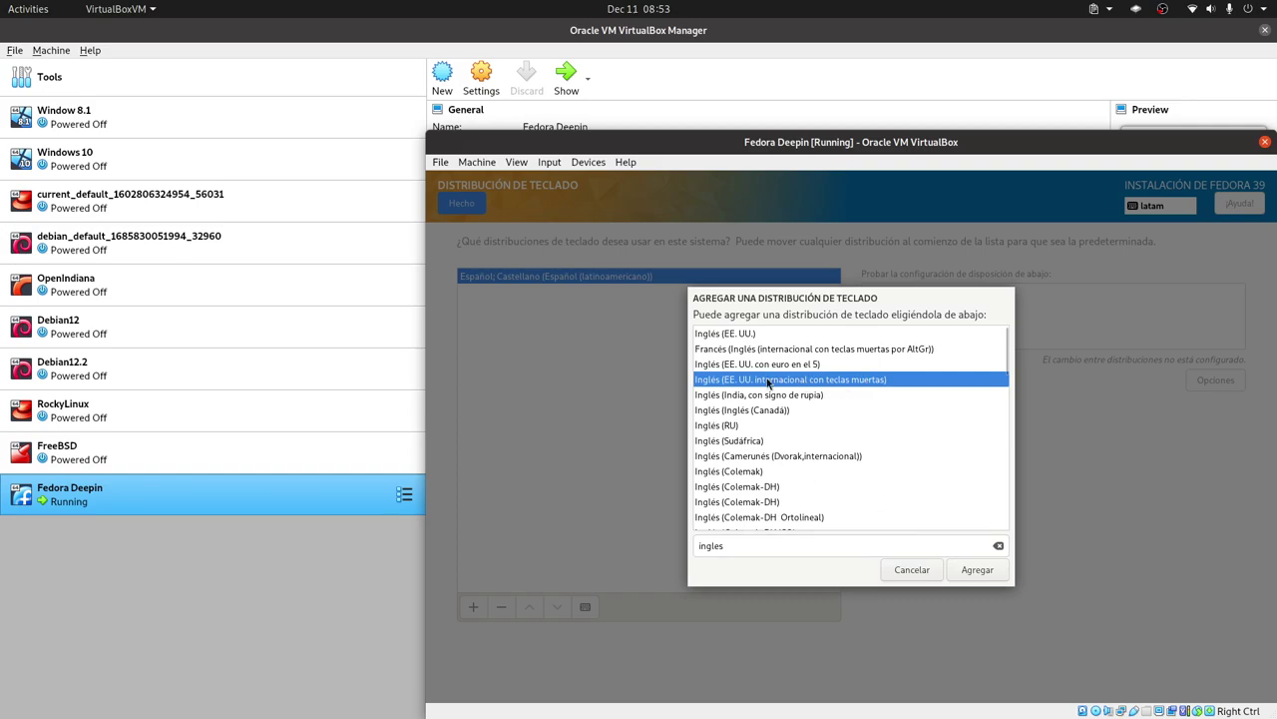
left_click(978, 570)
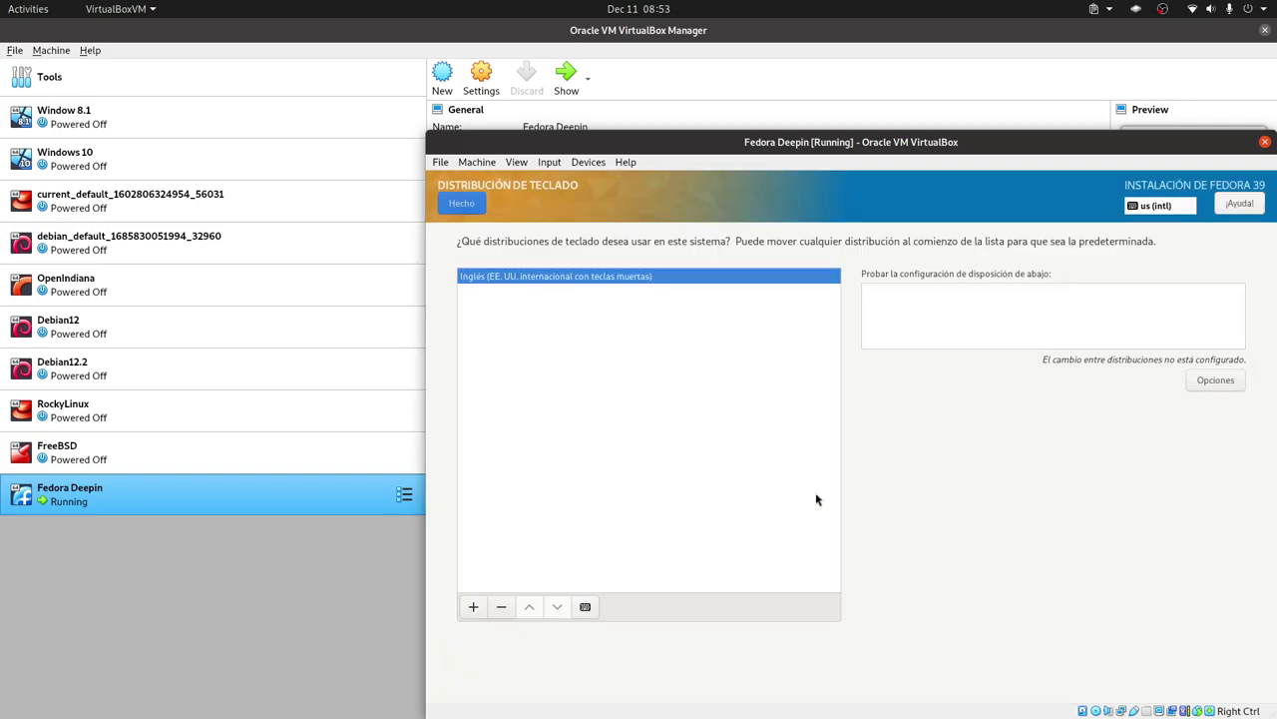
left_click(463, 203)
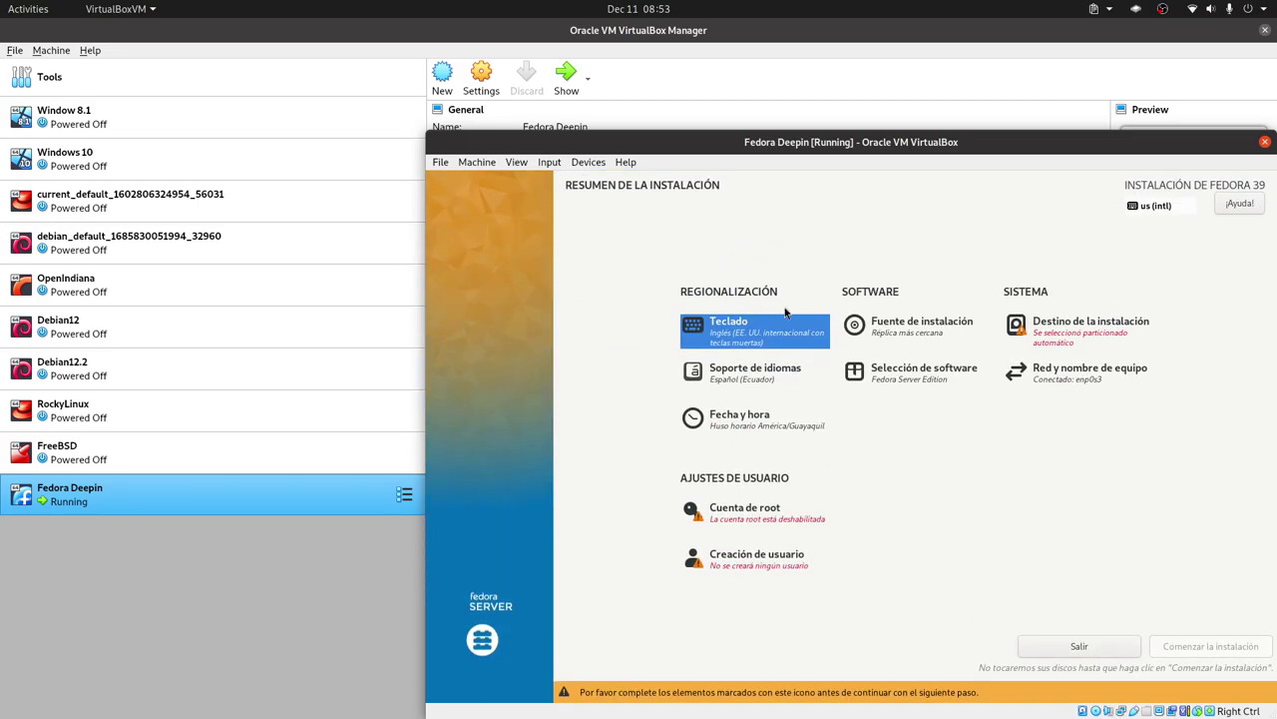
Choose Instalación mínima as the software selection, then open Destino de la instalación.
left_click(919, 378)
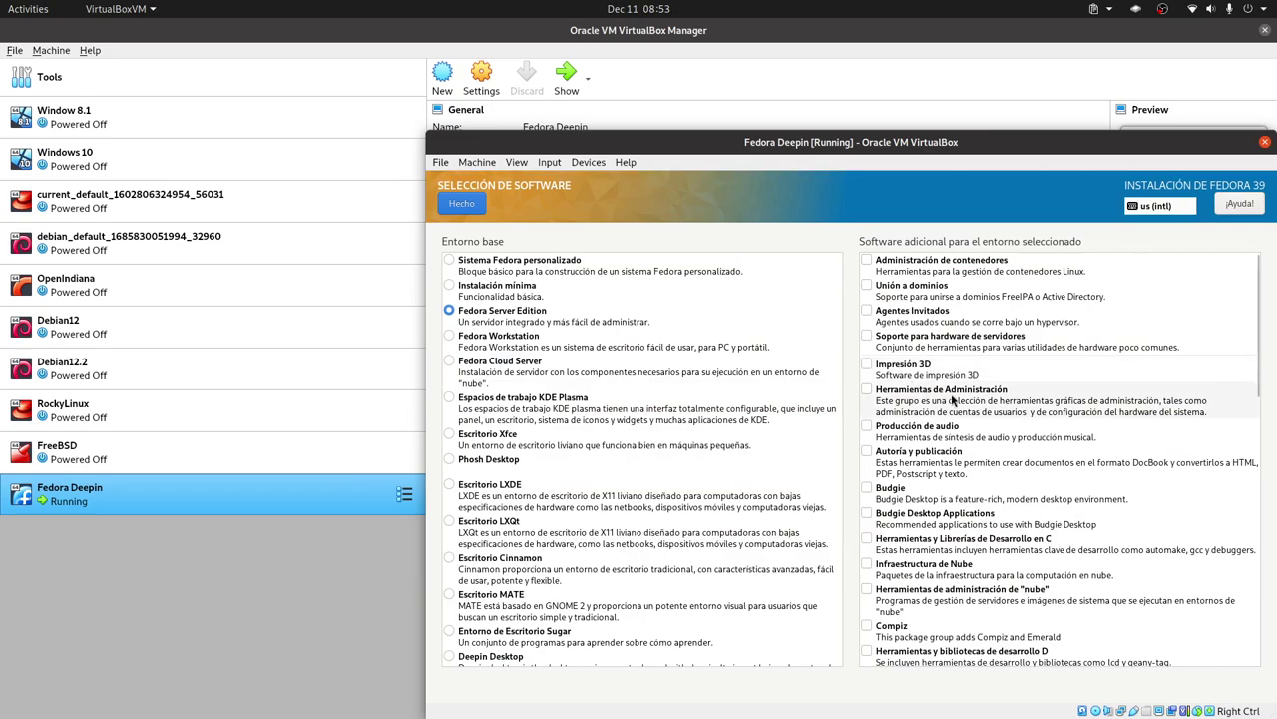
left_click(497, 289)
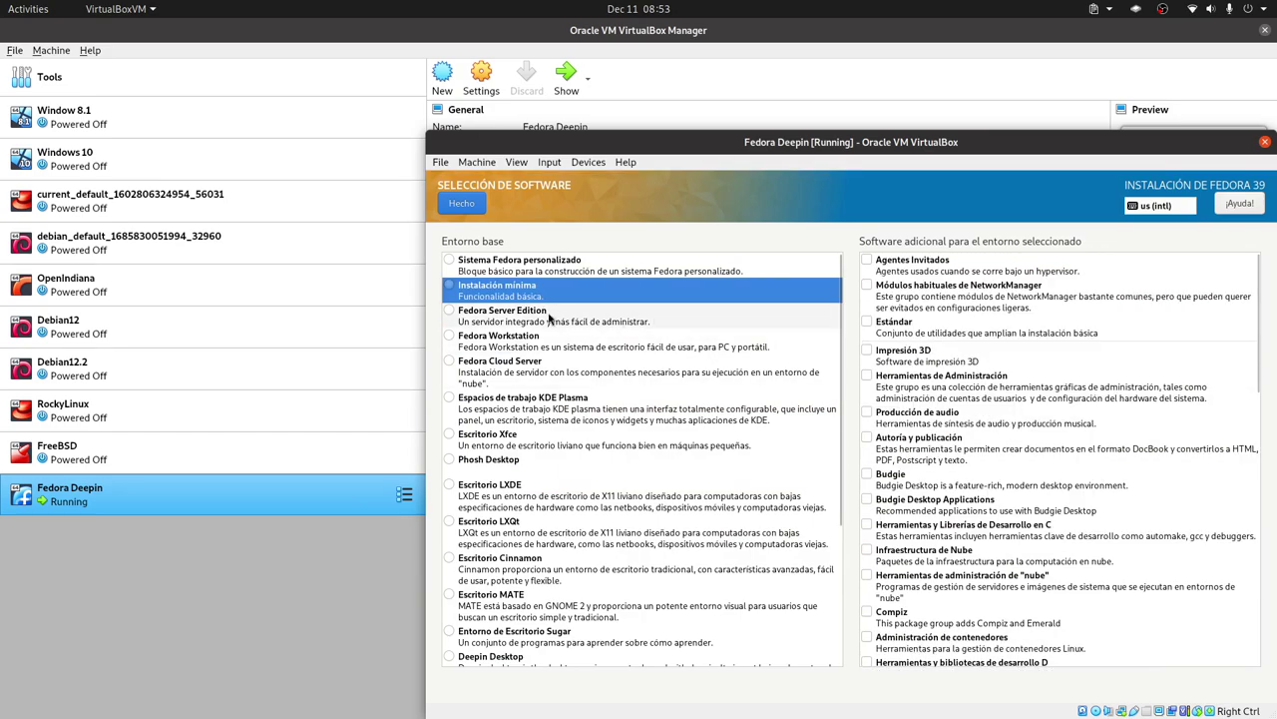
left_click(461, 204)
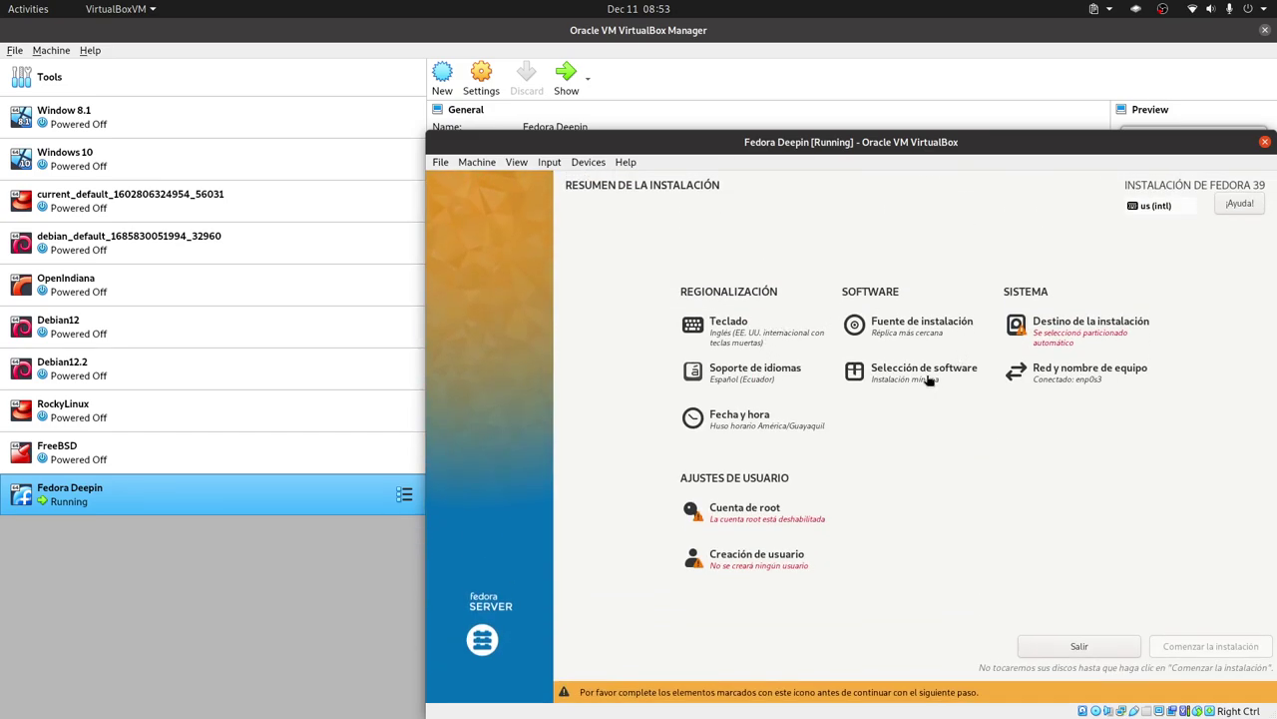
left_click(1064, 339)
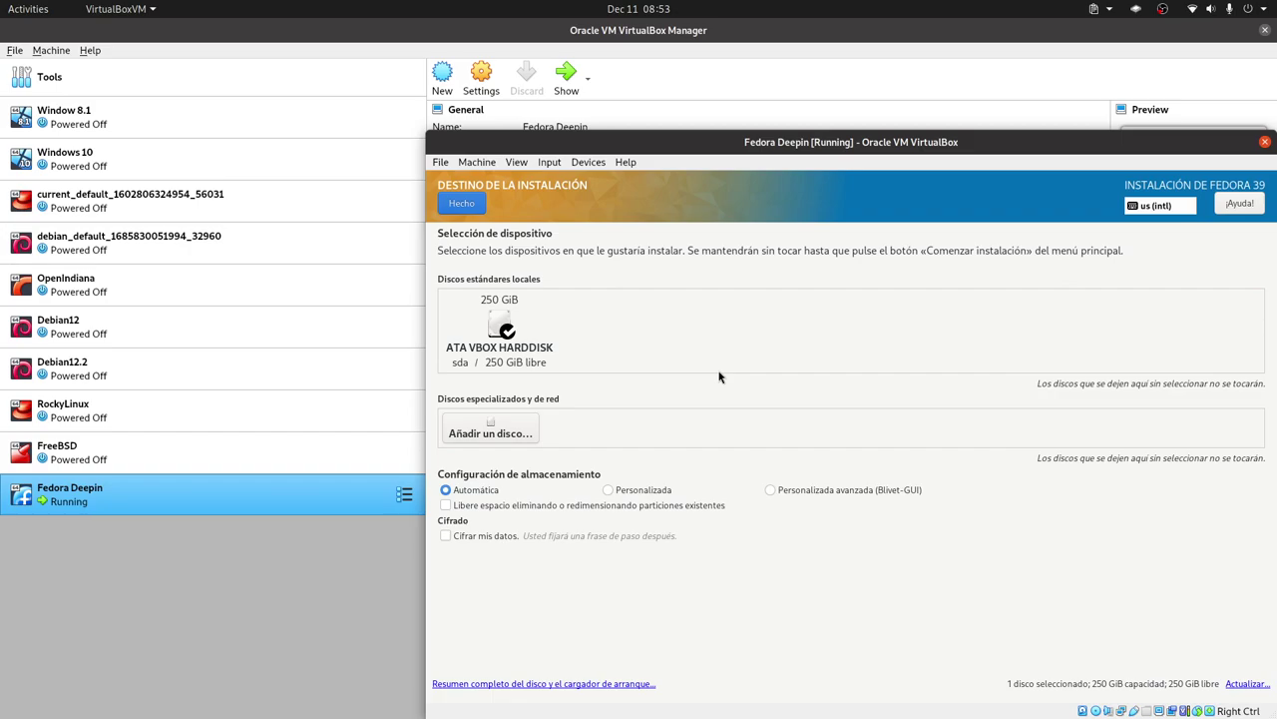
Switch to Personalizada avanzada (Blivet-GUI) and give the 250 GiB sda disk an msdos partition table.
left_click(805, 491)
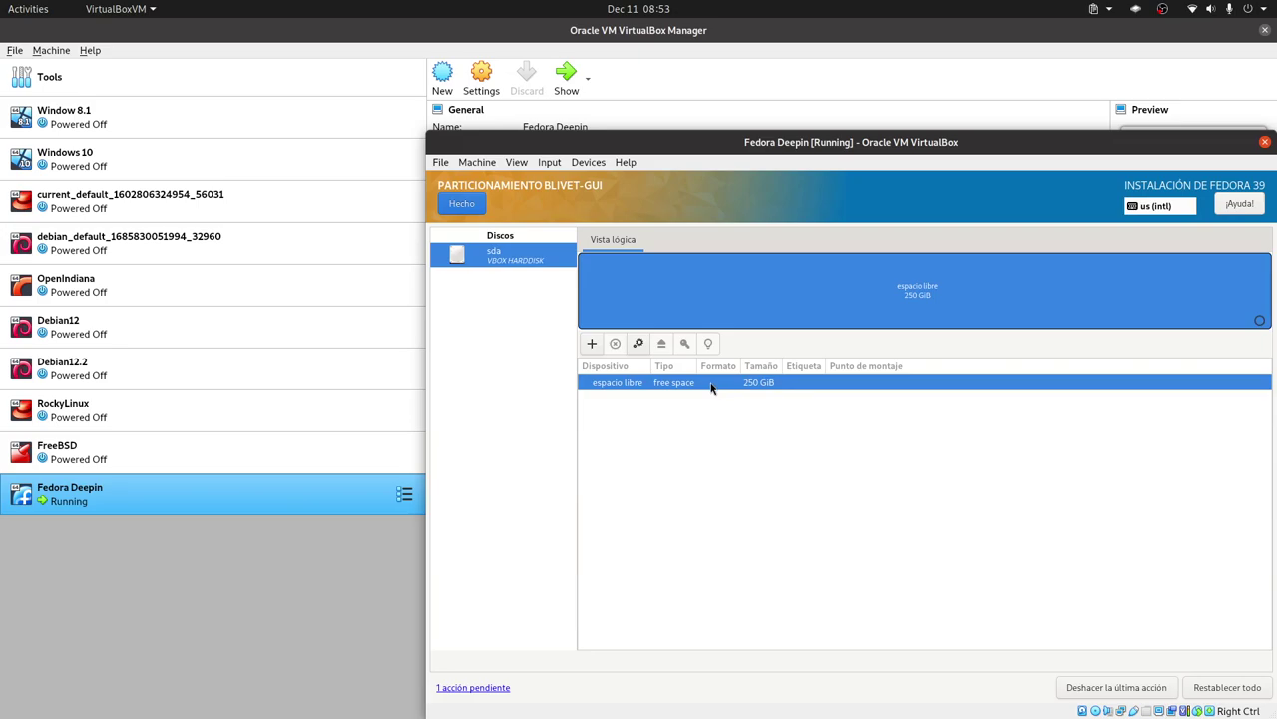
right_click(711, 388)
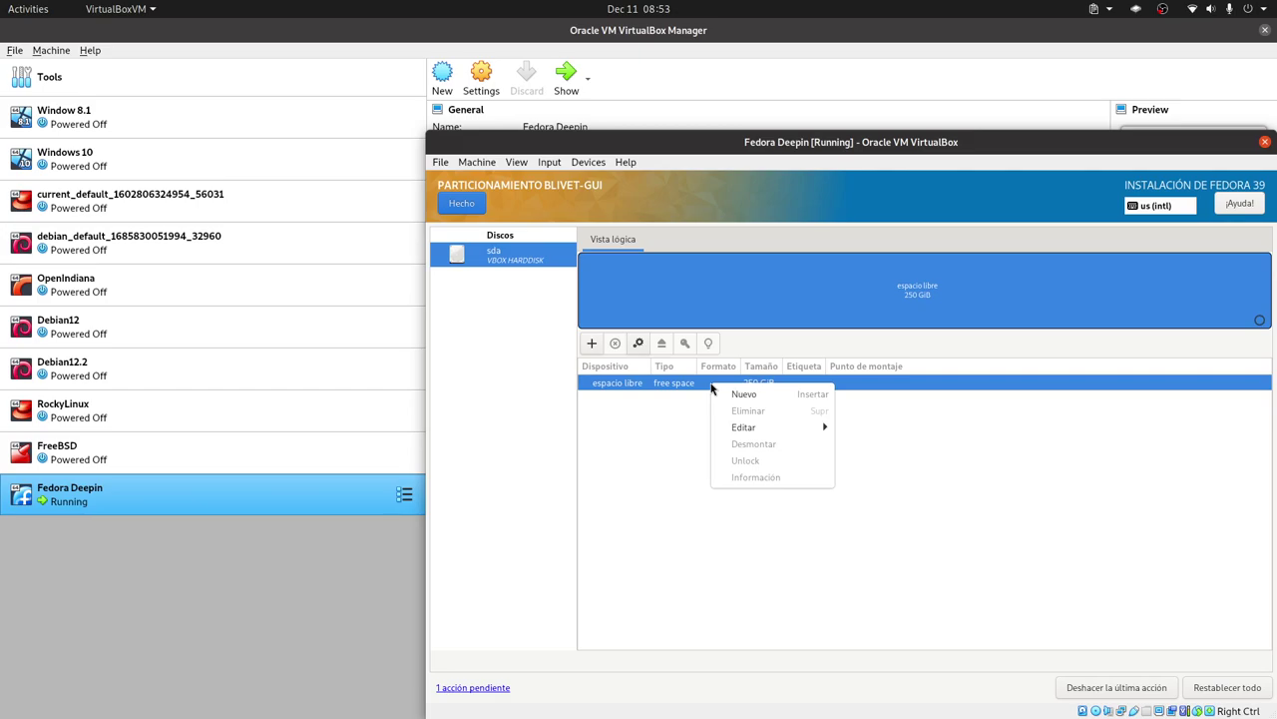
mouse_move(788, 427)
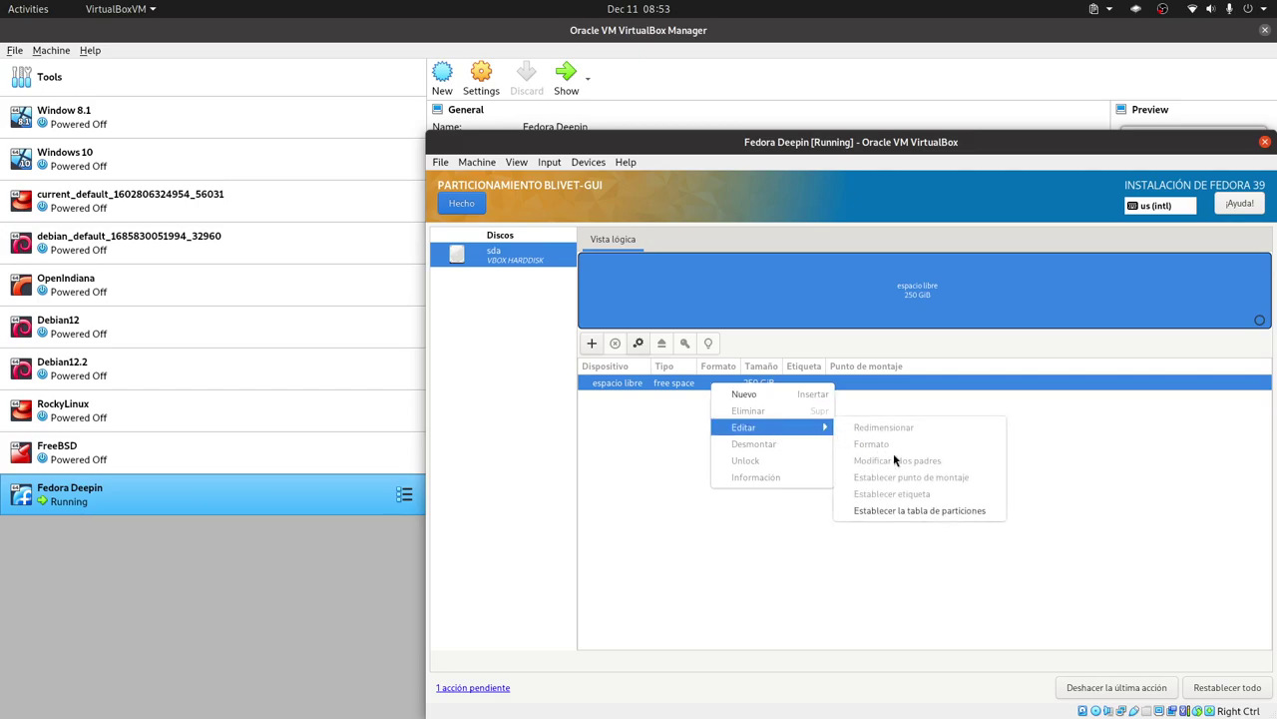
left_click(933, 511)
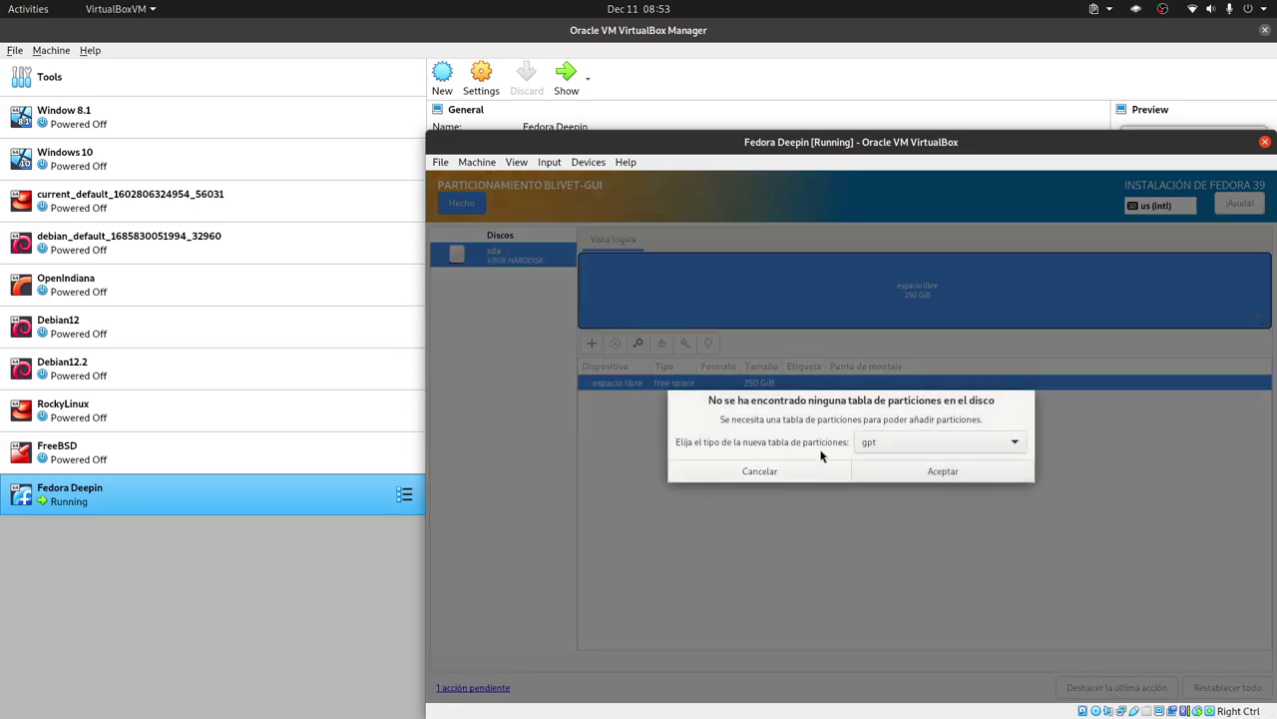
left_click(900, 441)
left_click(889, 470)
left_click(918, 473)
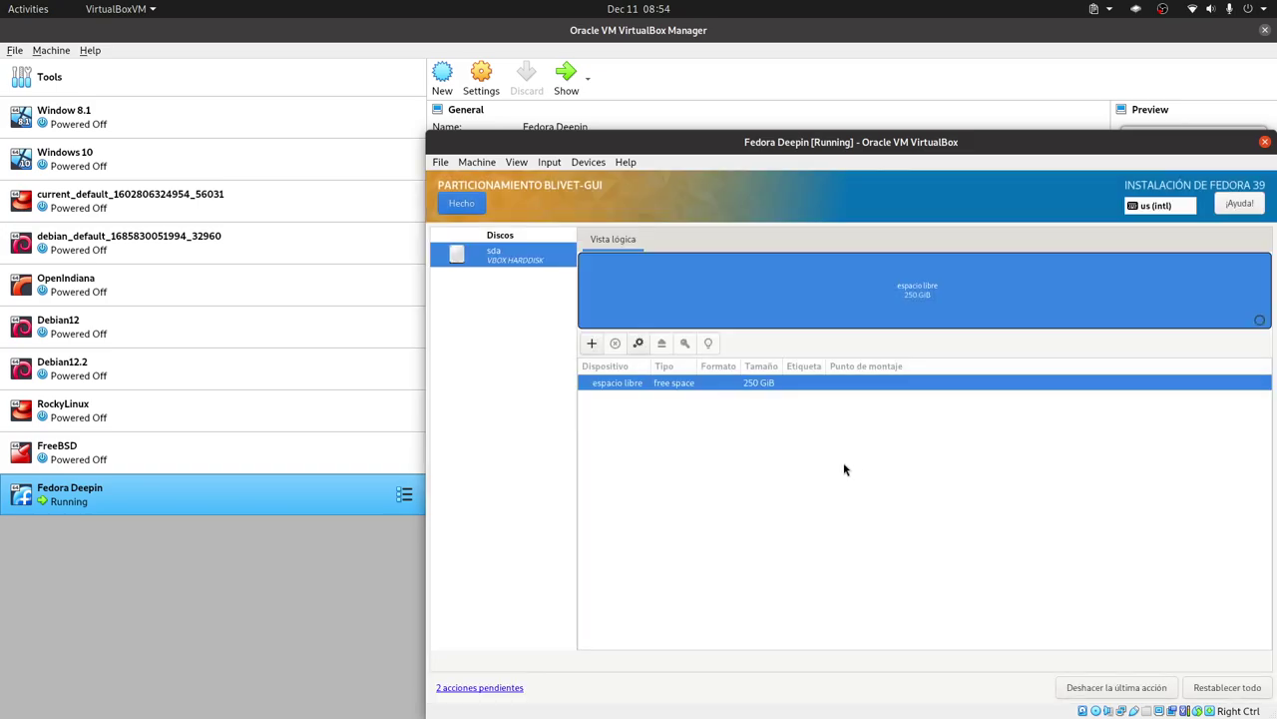
Create partition sda1: 512 MiB xfs, mount point /boot.
left_click(591, 343)
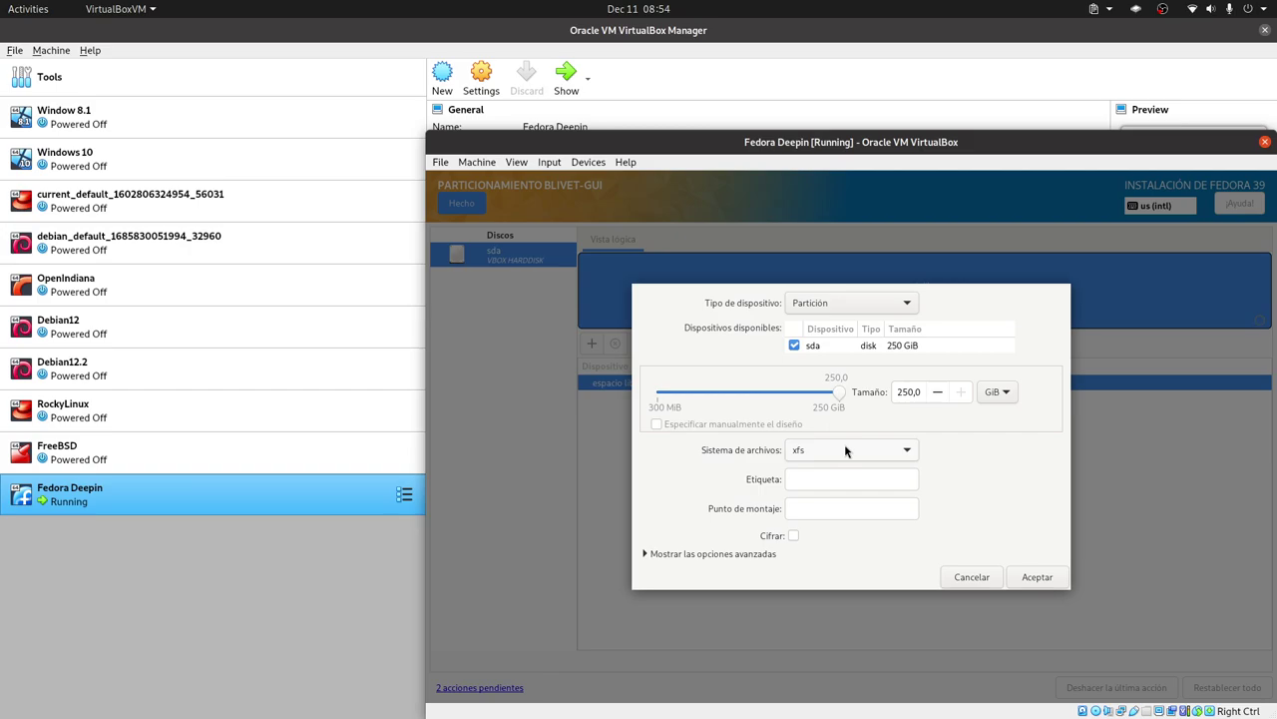
left_click(824, 508)
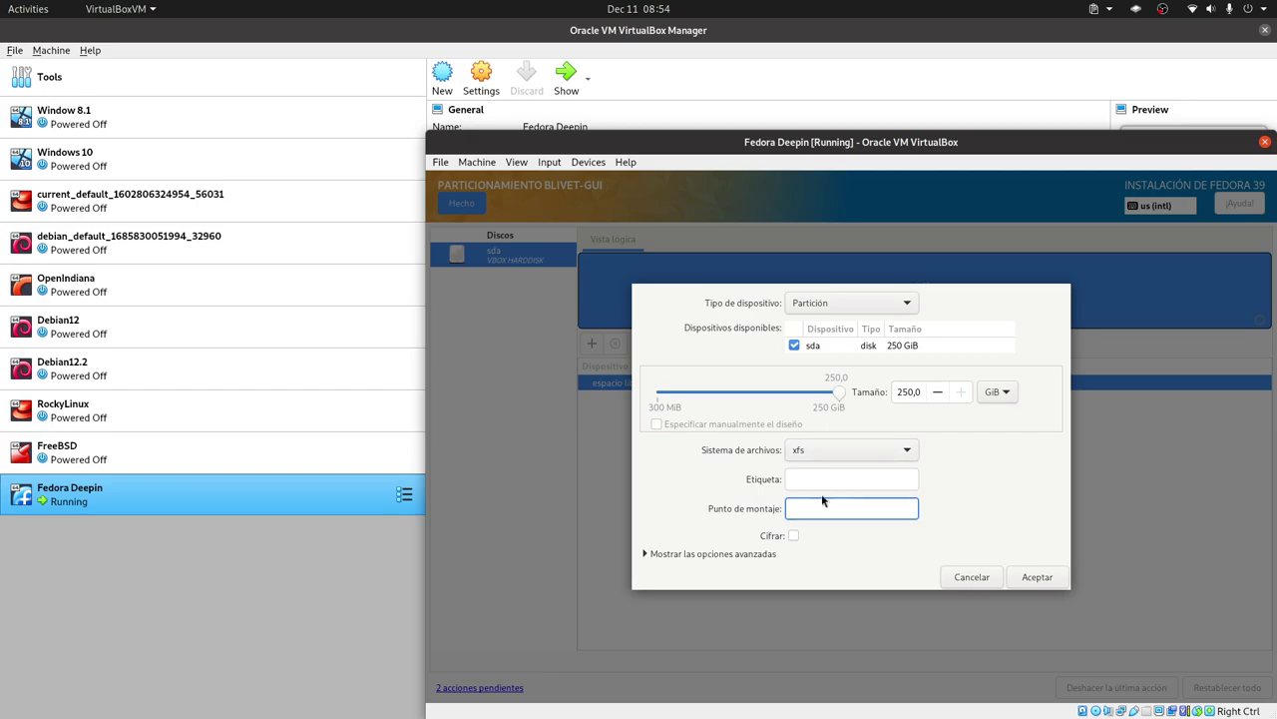
type("/boot")
double_click(899, 391)
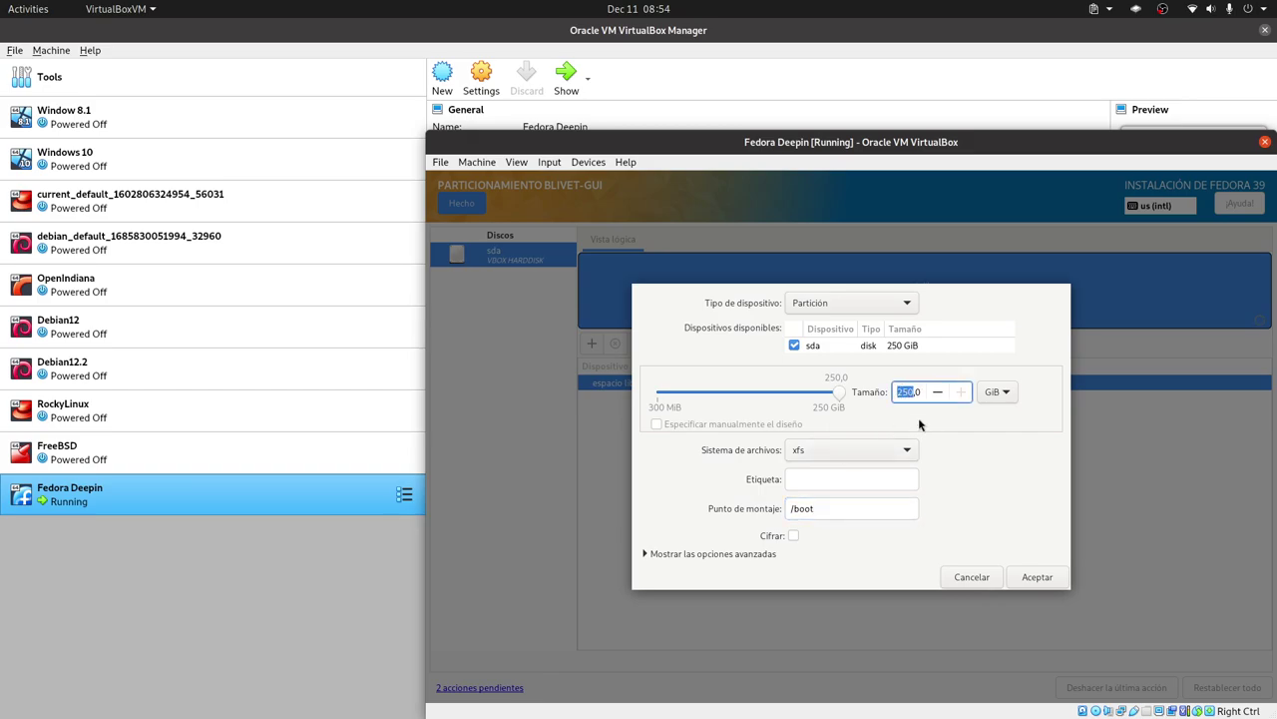
left_click(988, 392)
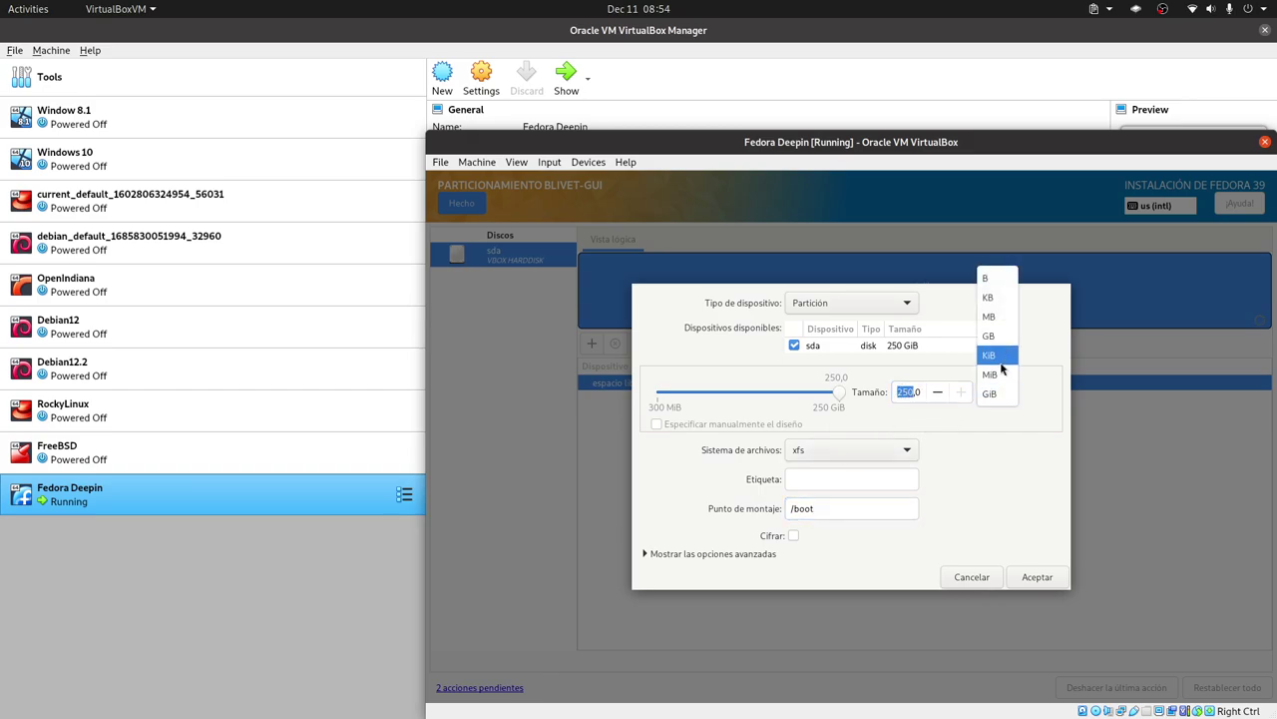
left_click(997, 316)
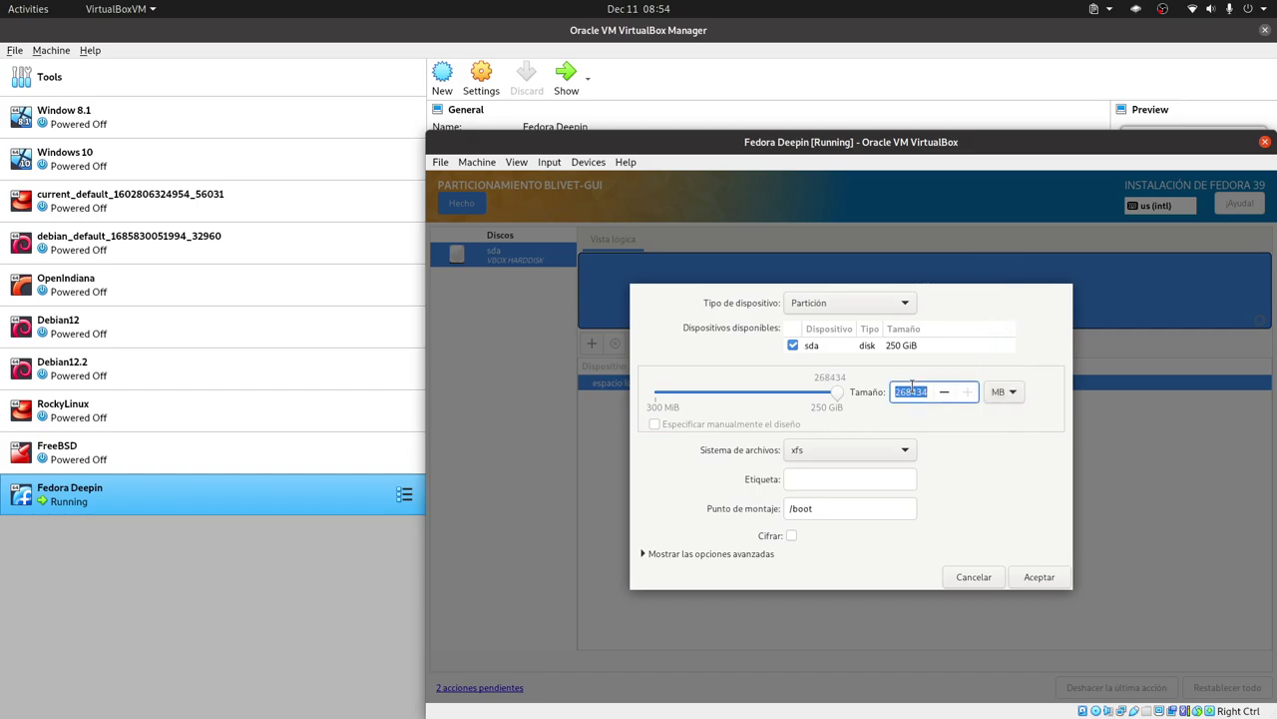
left_click(1012, 392)
left_click(998, 442)
left_click(908, 391)
double_click(908, 391)
type("512")
left_click(1039, 577)
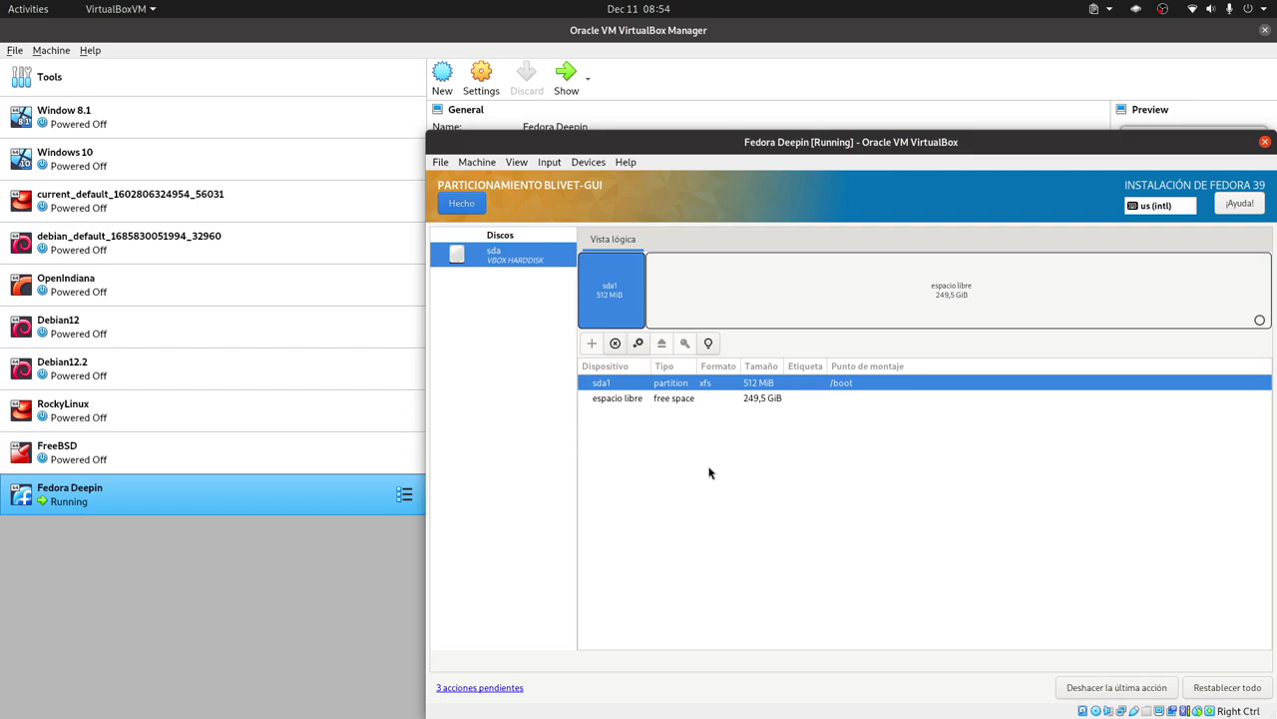
Turn the 249,5 GiB free space into an LVM2 volume group named fedora.
left_click(715, 399)
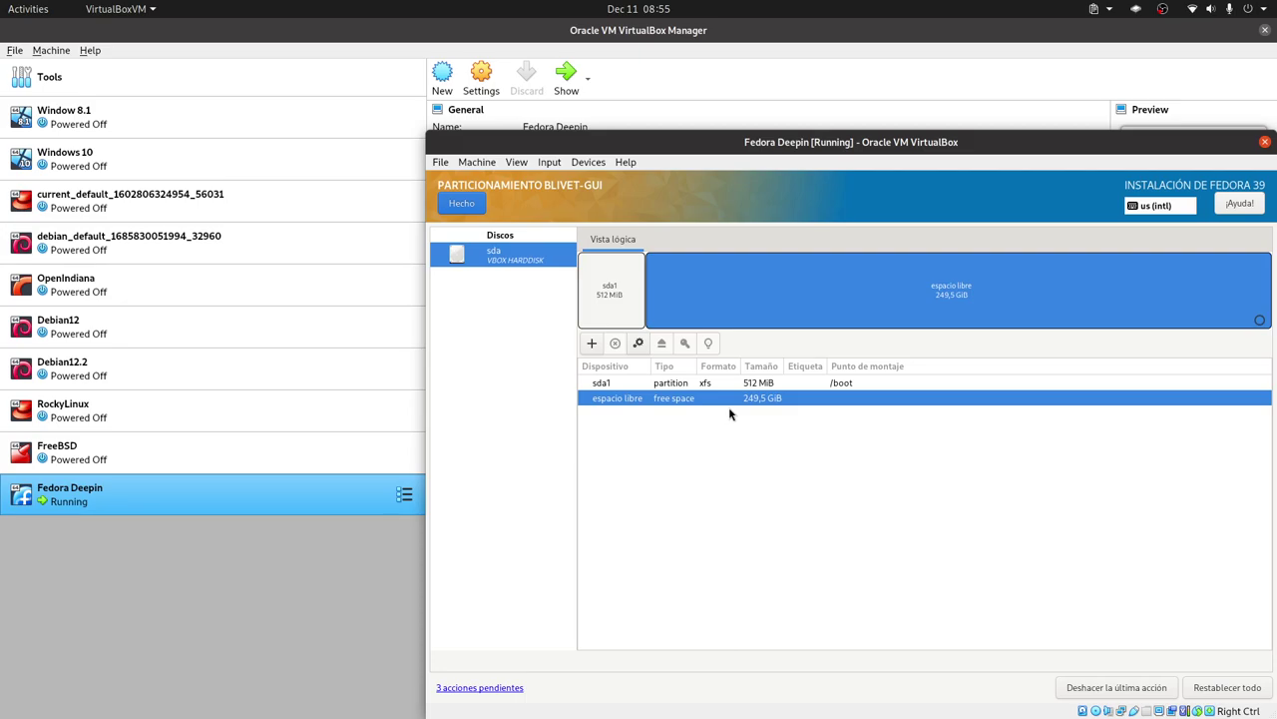
left_click(592, 342)
left_click(856, 302)
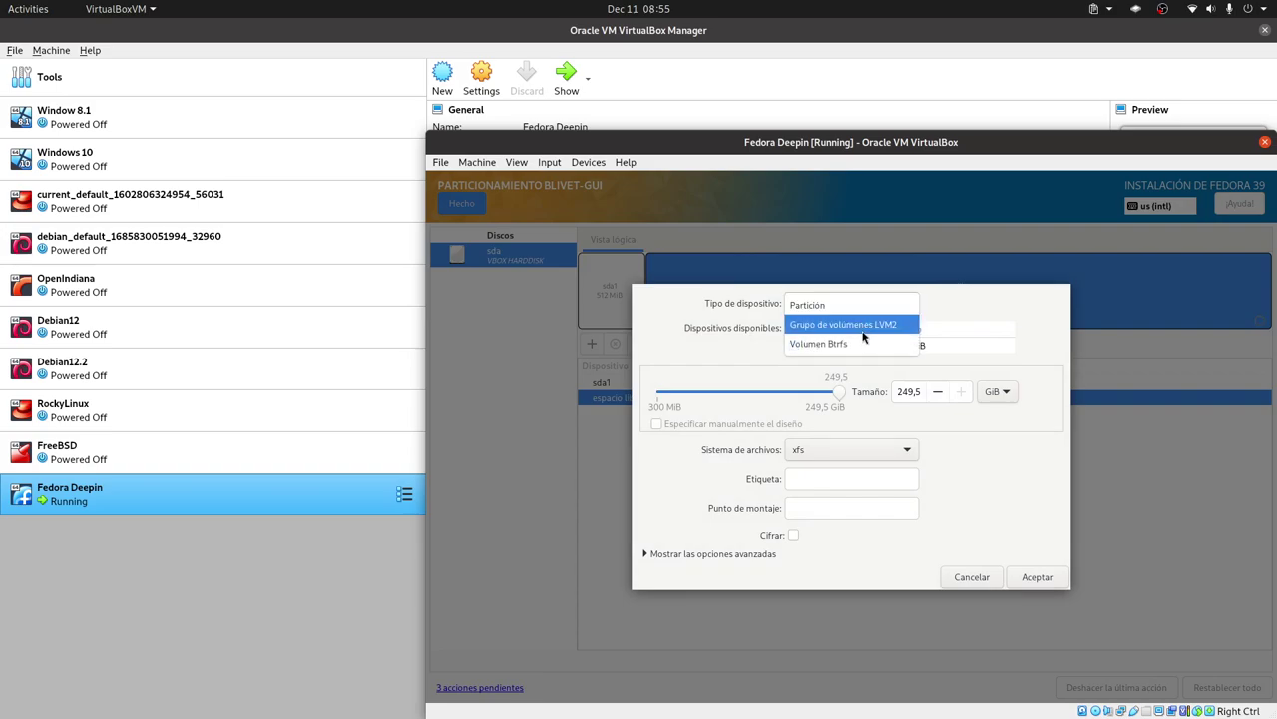
left_click(862, 329)
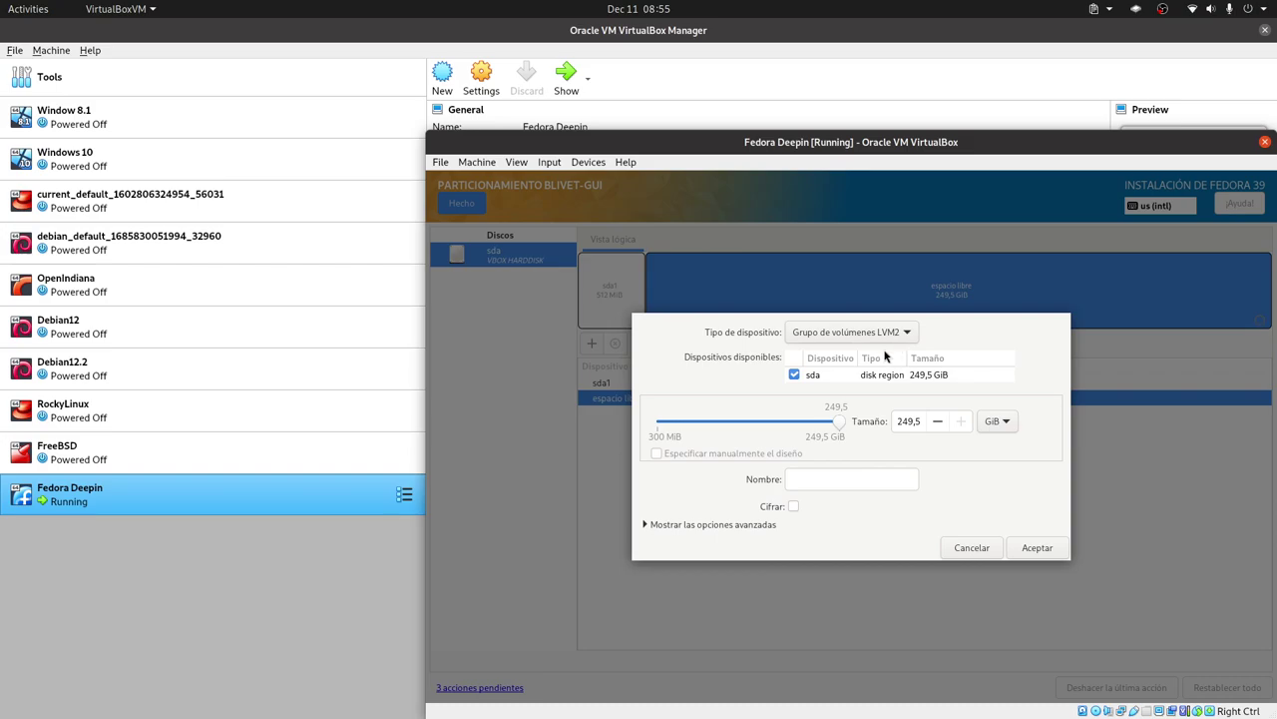
left_click(815, 475)
left_click(1034, 545)
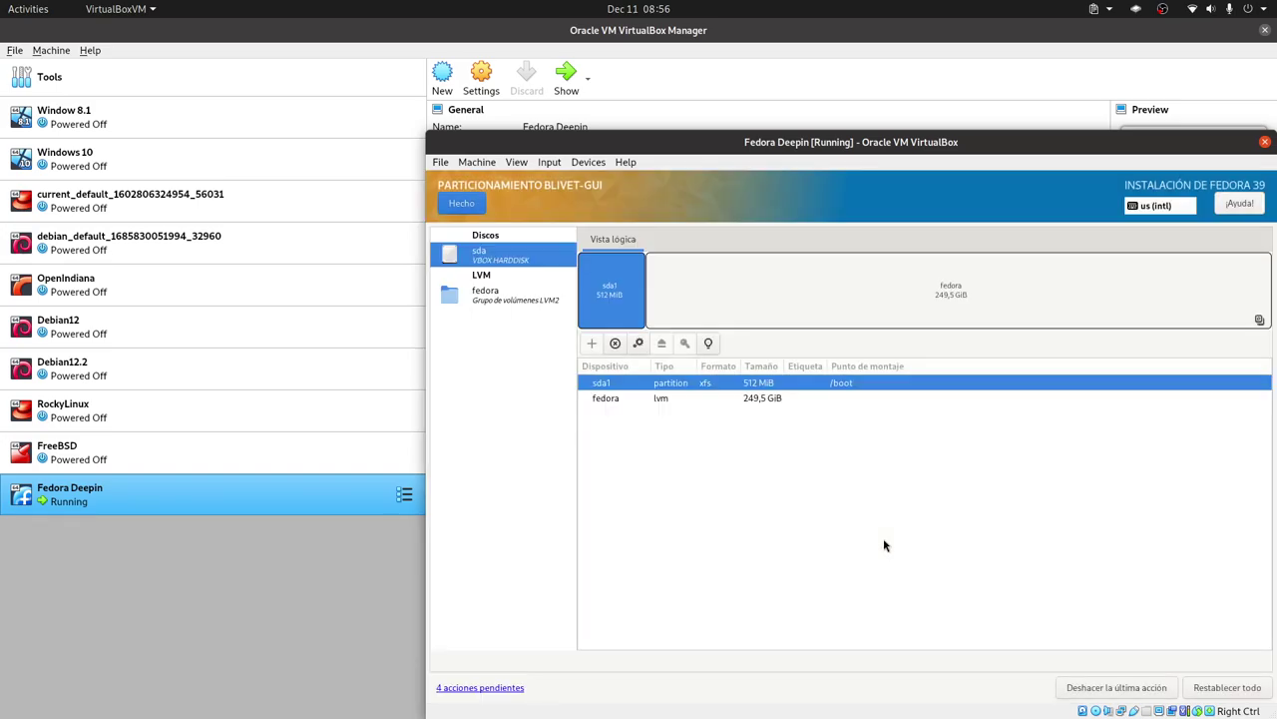
Select the fedora volume group in Blivet-GUI.
left_click(782, 403)
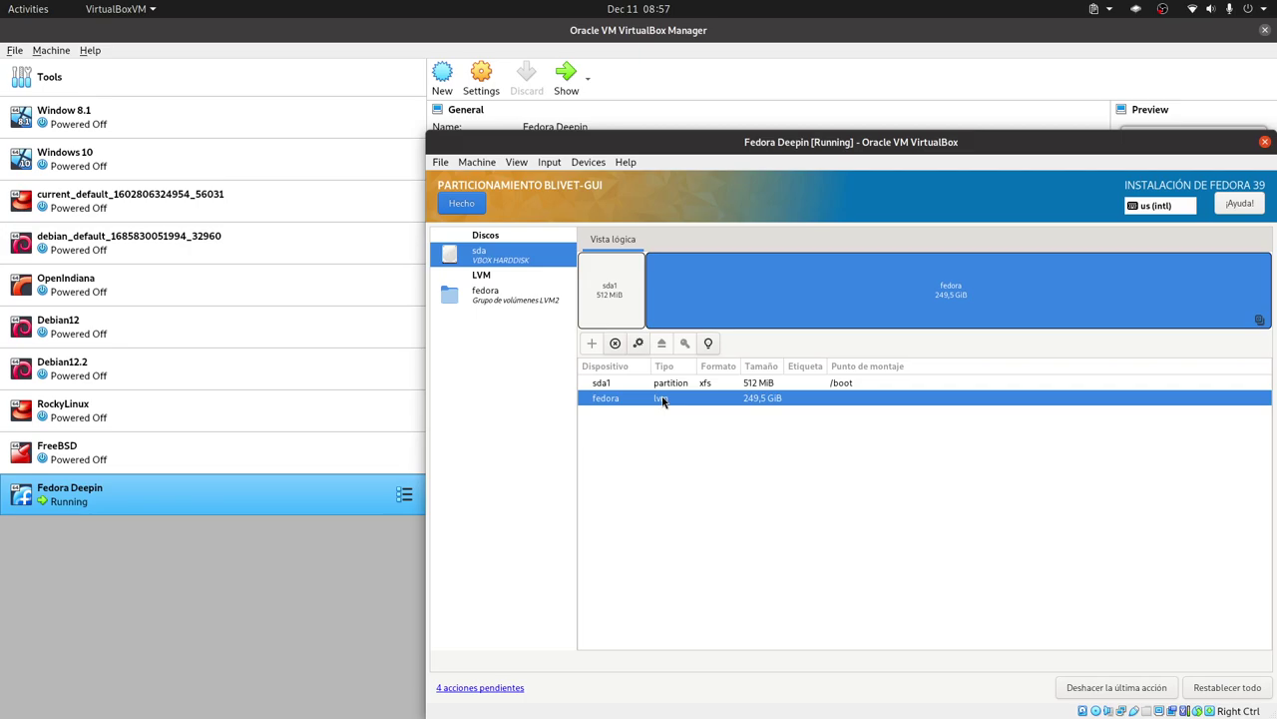
Add a 30 GiB xfs logical volume, fedora-00, mounted at / to the fedora group.
left_click(513, 297)
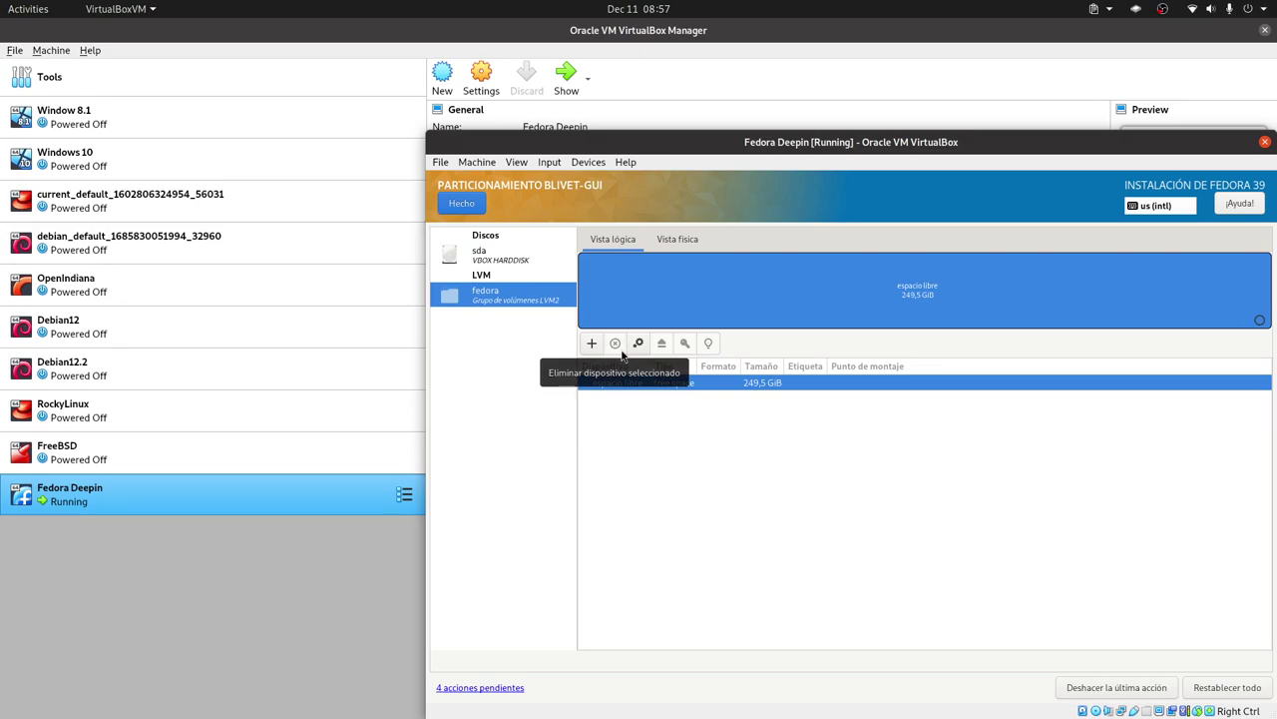
left_click(592, 343)
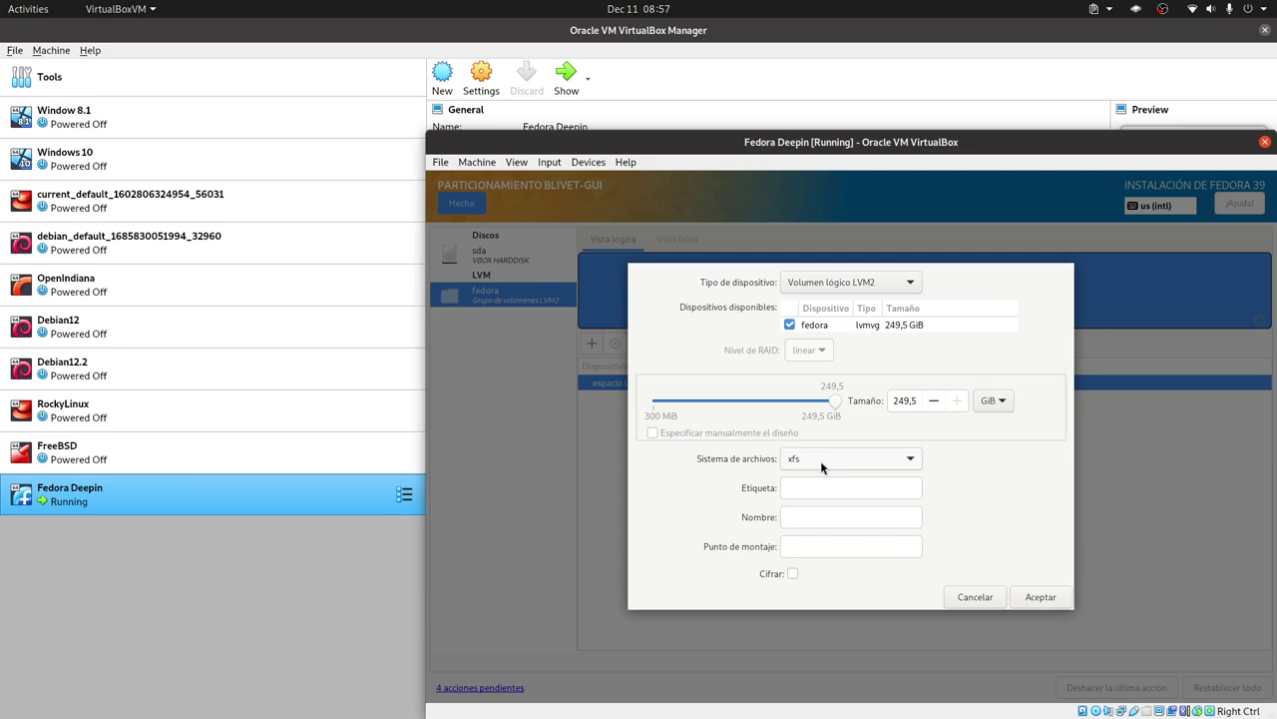
double_click(904, 401)
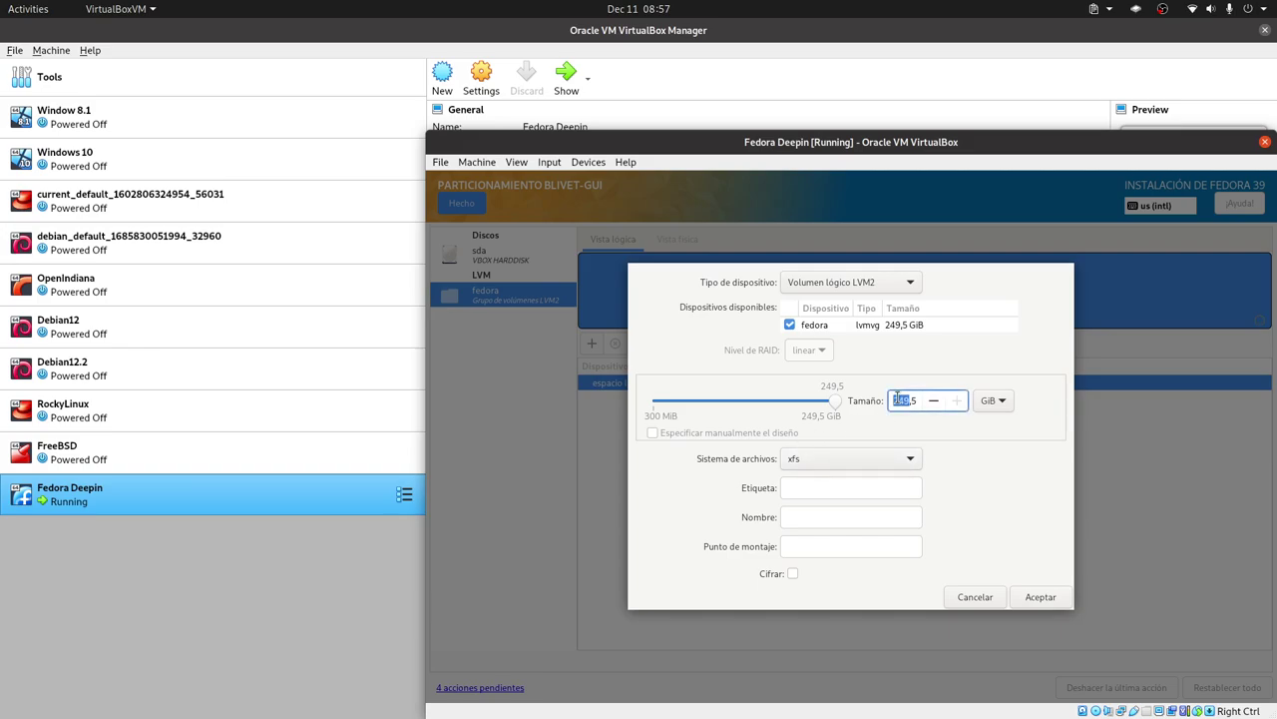
left_click(915, 400)
triple_click(914, 400)
type("30")
left_click(804, 490)
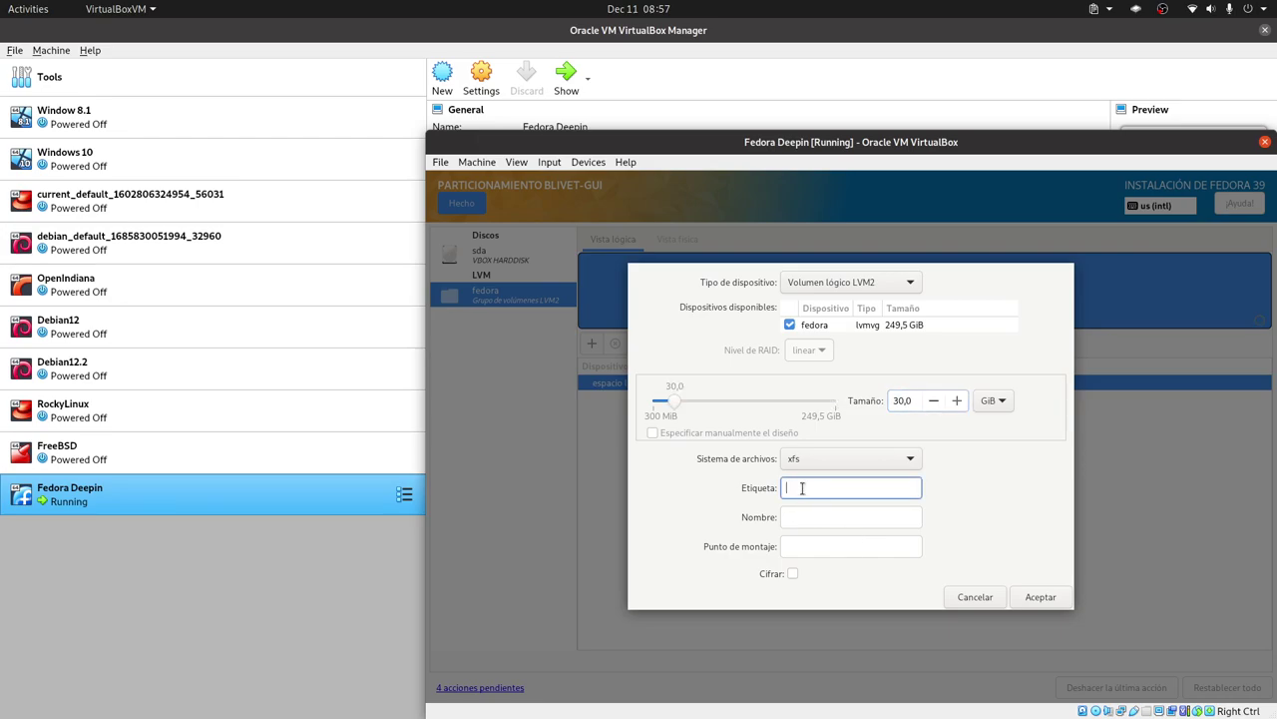
left_click(812, 517)
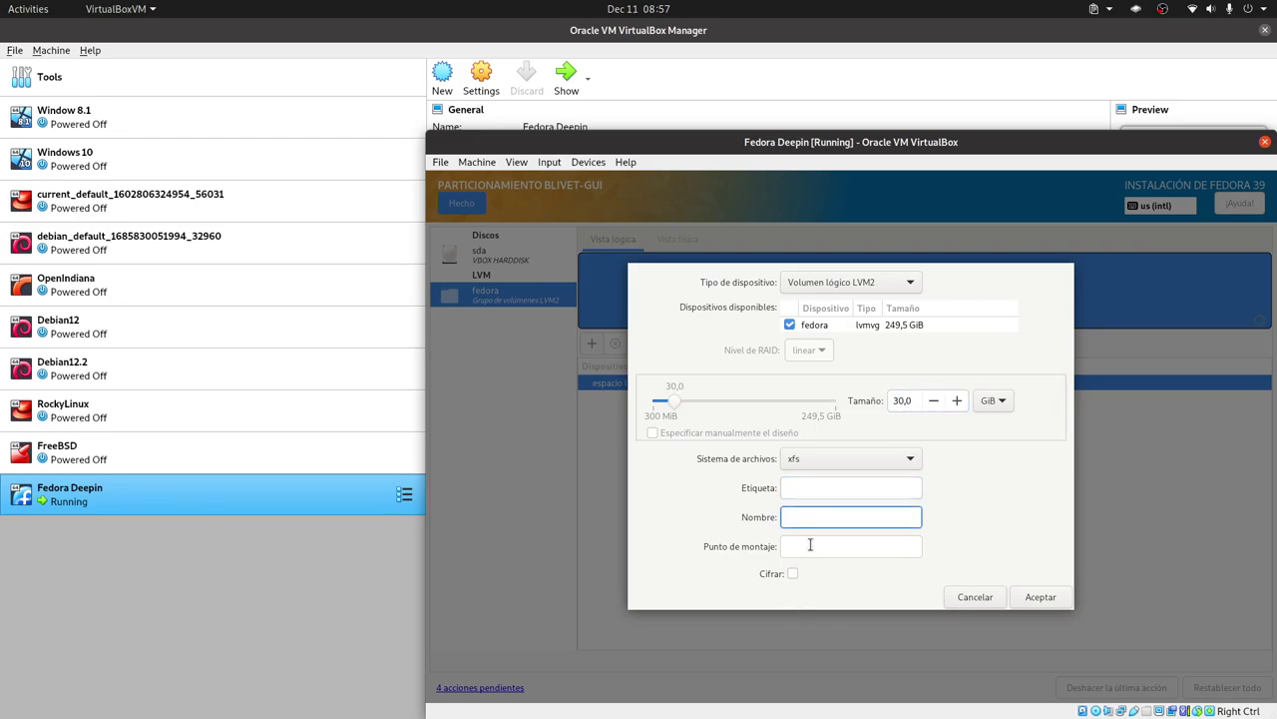
left_click(816, 550)
type("/")
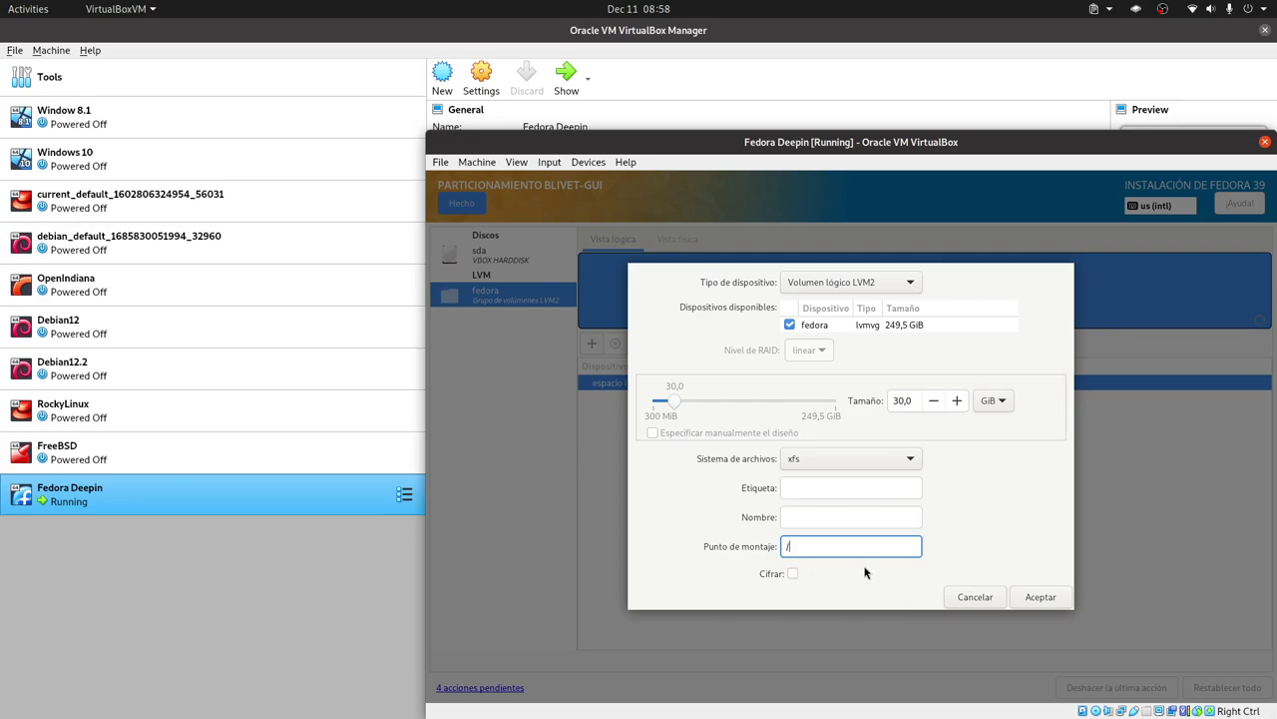
left_click(1038, 597)
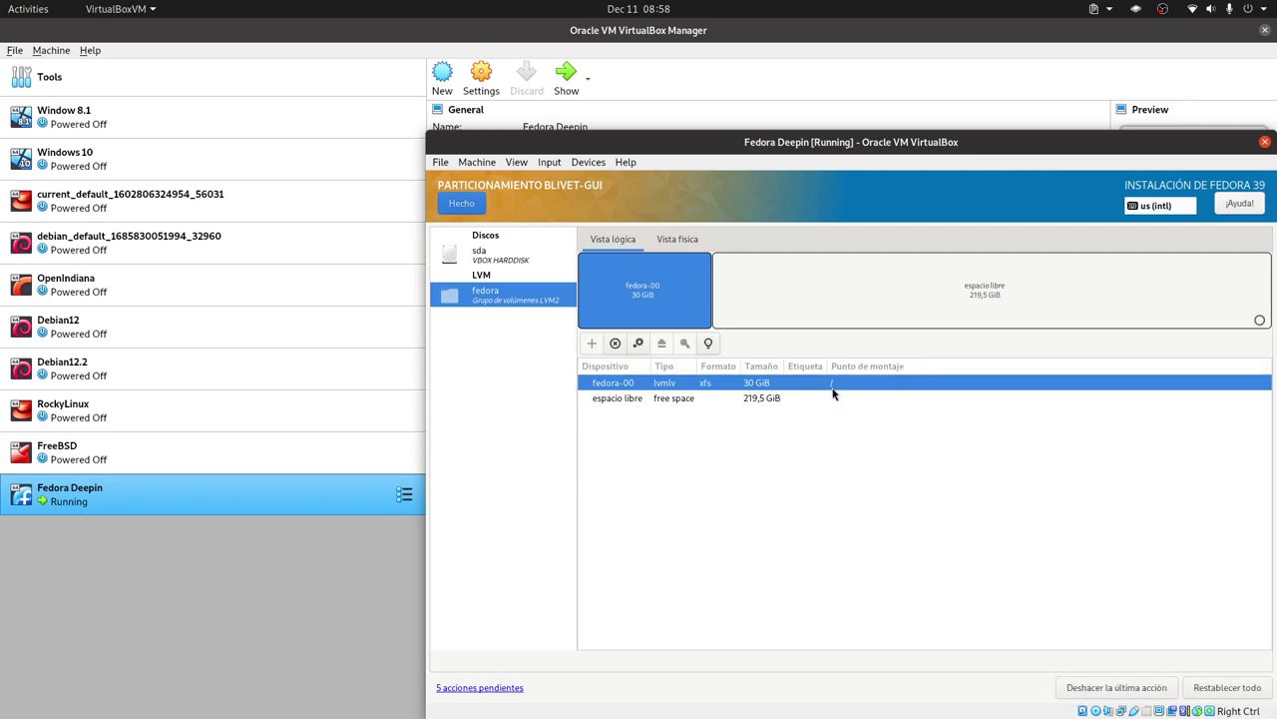
Add a 215,5 GiB xfs logical volume mounted at /home, leaving 4 GiB free.
left_click(725, 401)
left_click(592, 343)
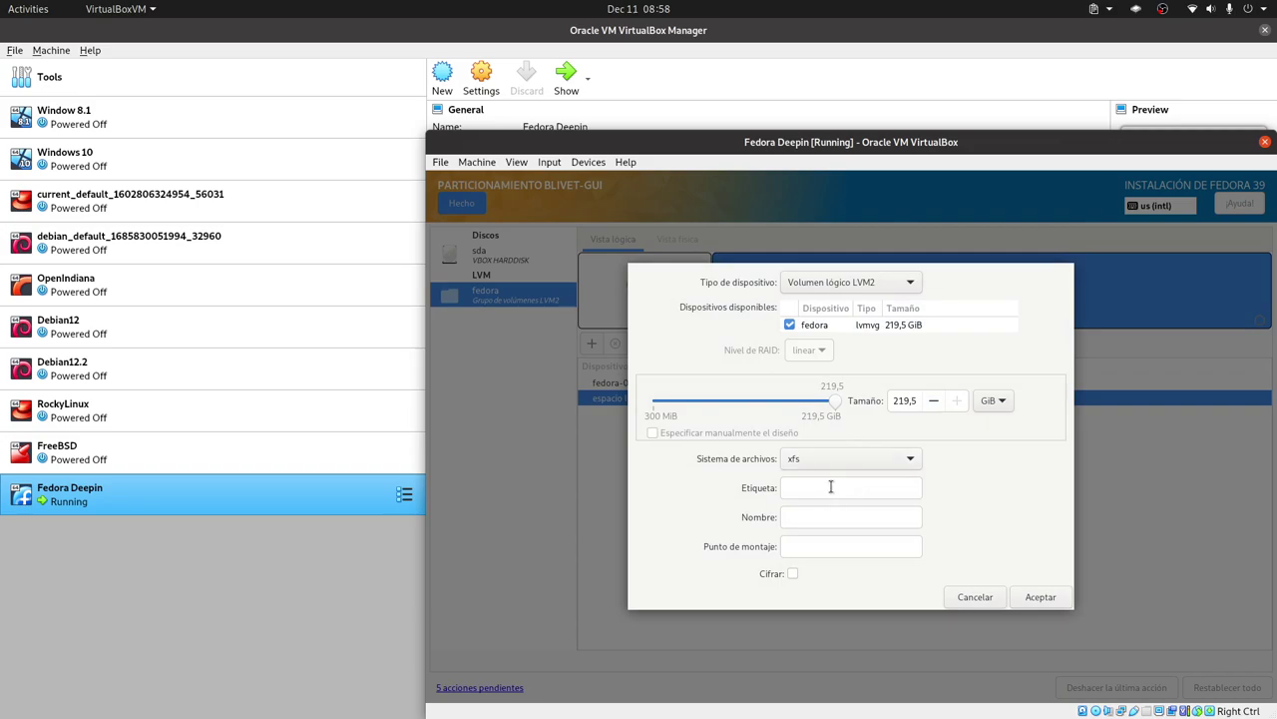
left_click(803, 544)
type("/home")
left_click(906, 399)
key("BackSpace")
type("5")
left_click(1041, 597)
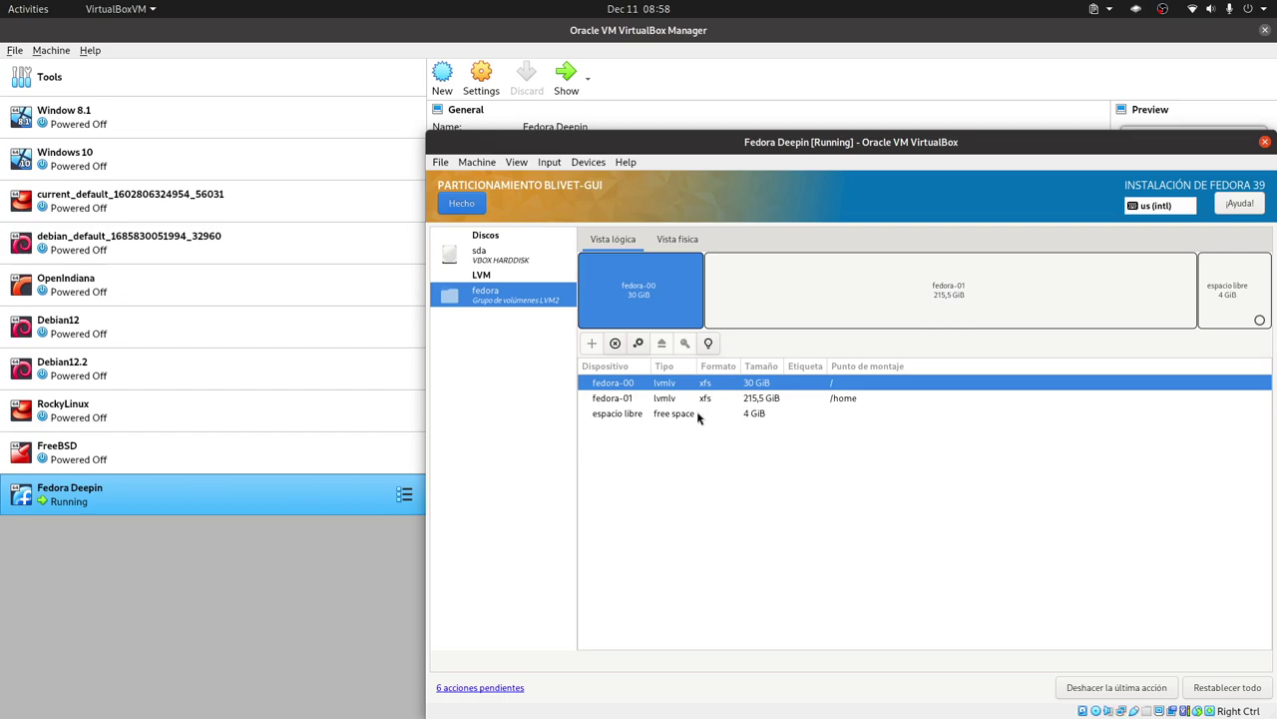
Create a 4 GiB swap volume in the fedora group's last free space.
left_click(666, 414)
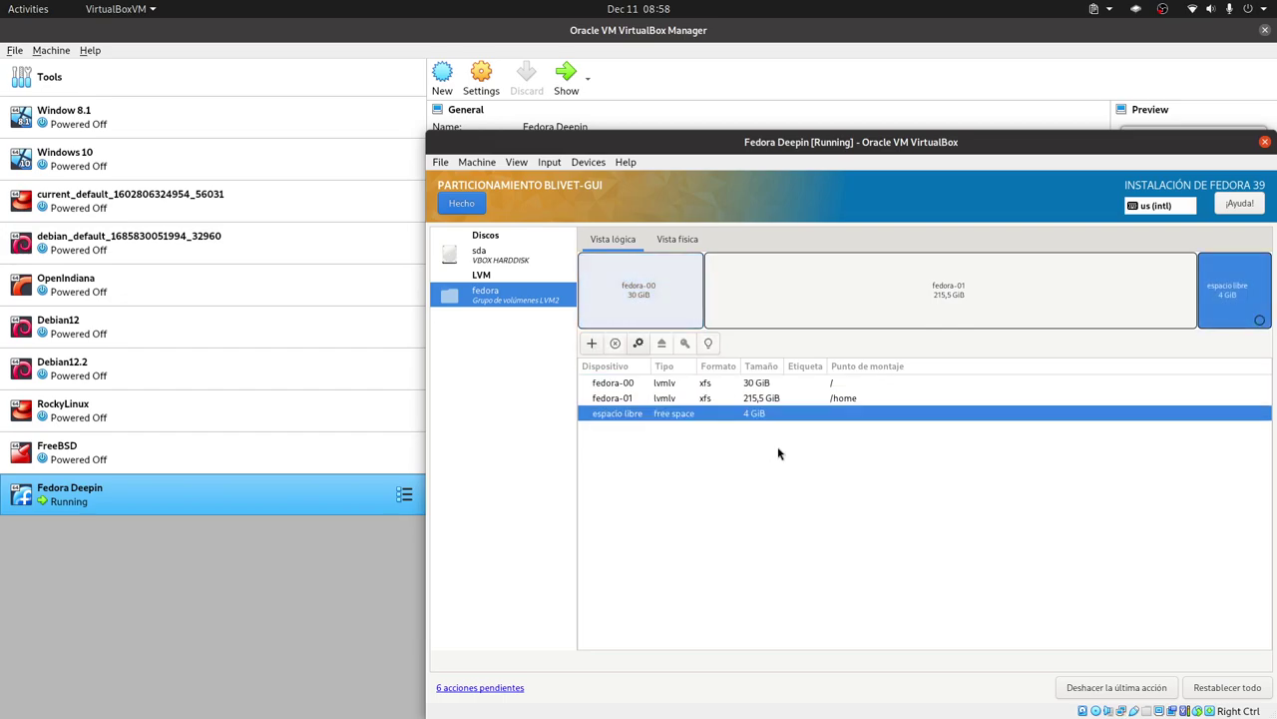
left_click(592, 342)
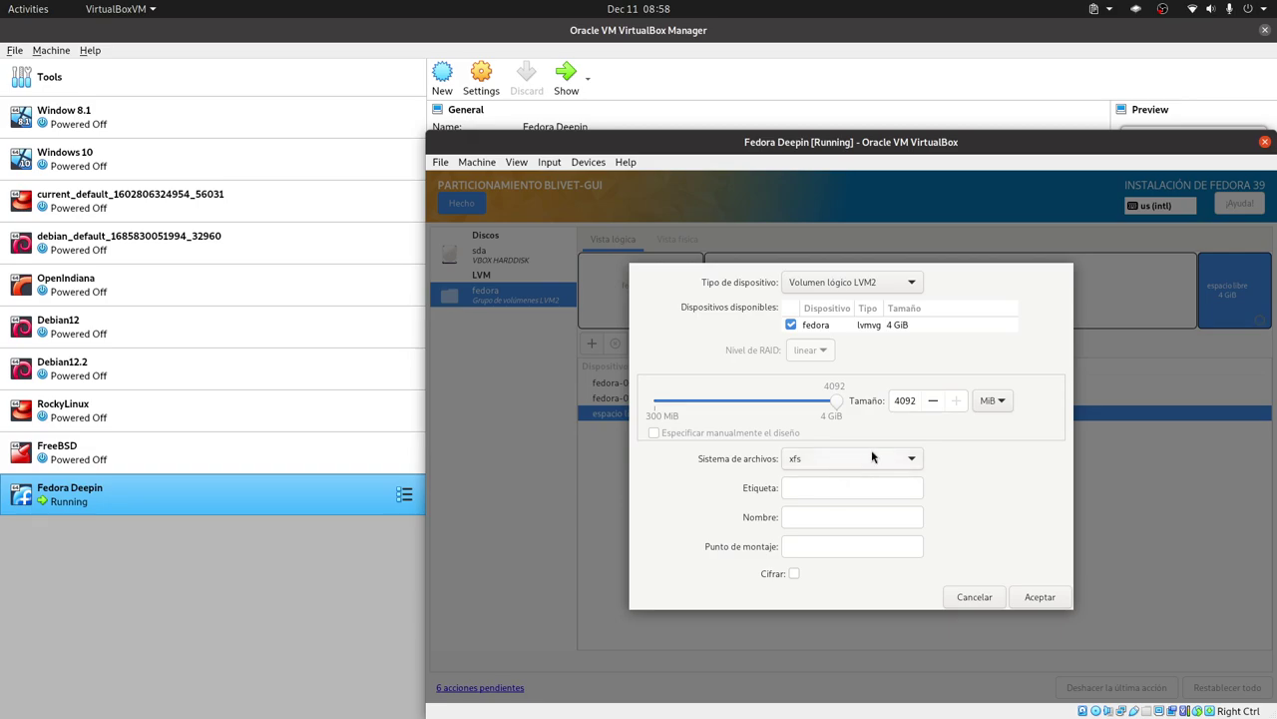
left_click(845, 458)
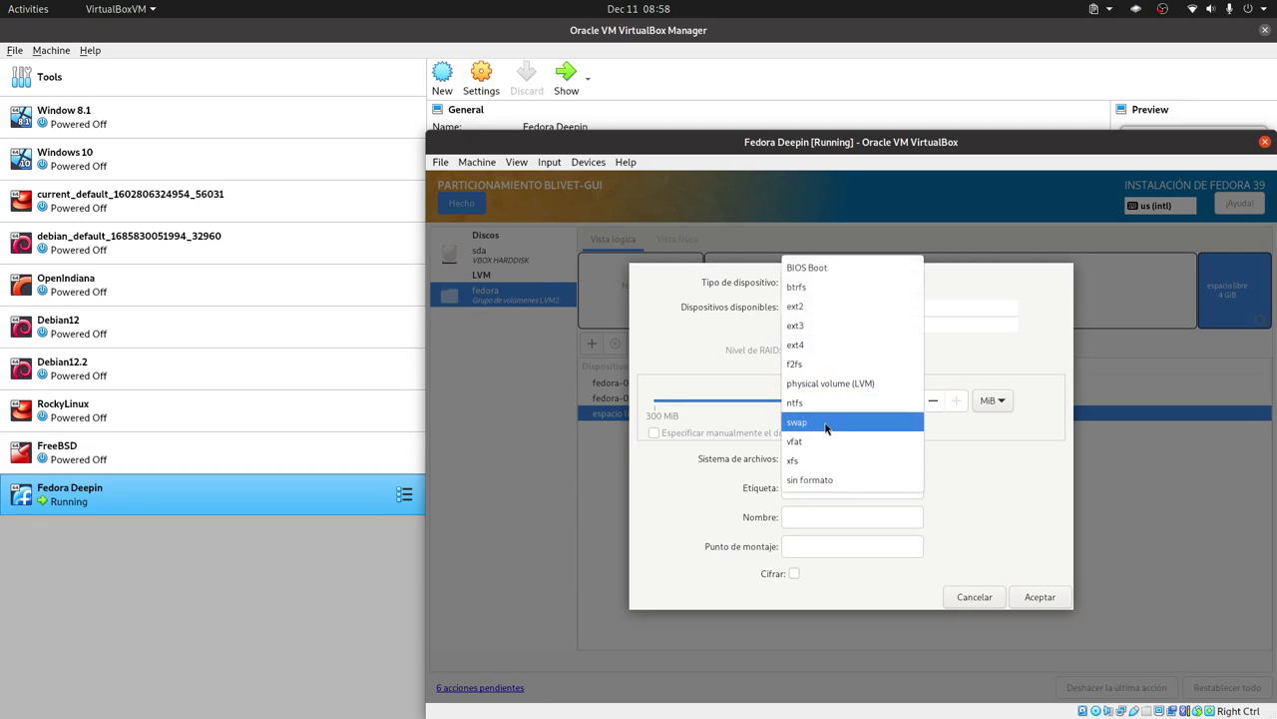
left_click(859, 421)
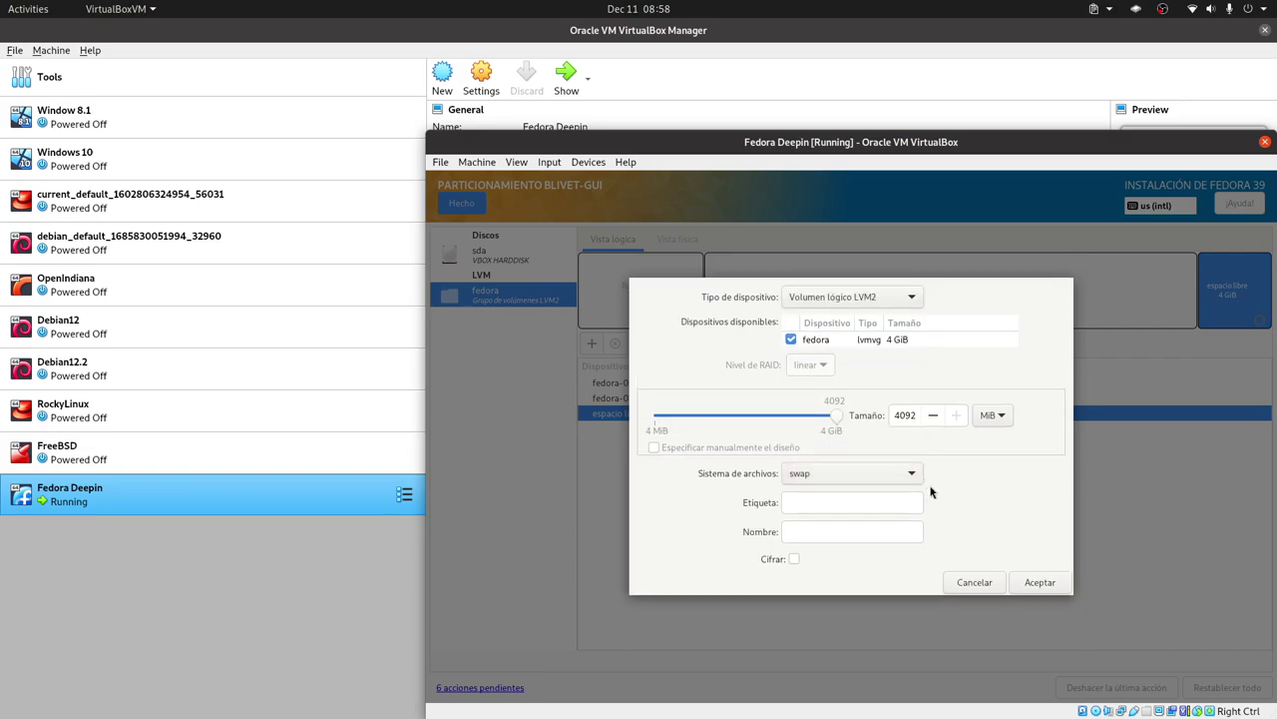
left_click(1050, 585)
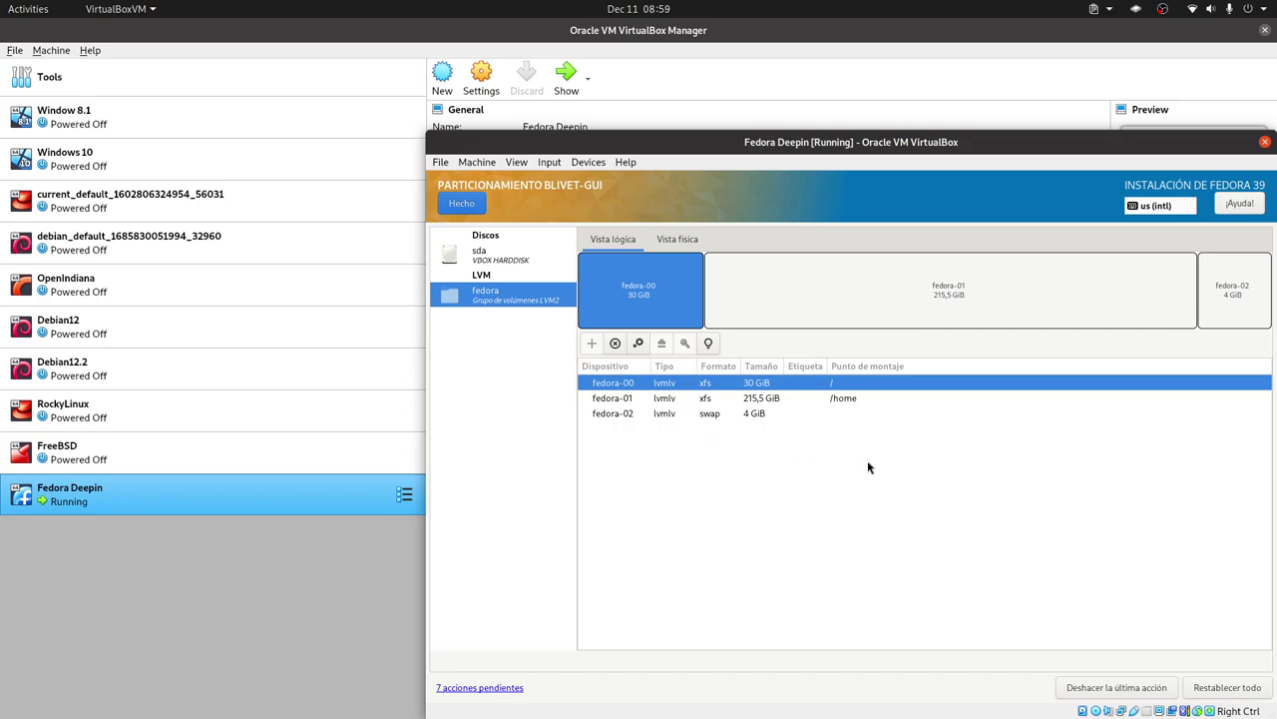
Finish partitioning and accept the pending changes to the sda disk.
left_click(502, 263)
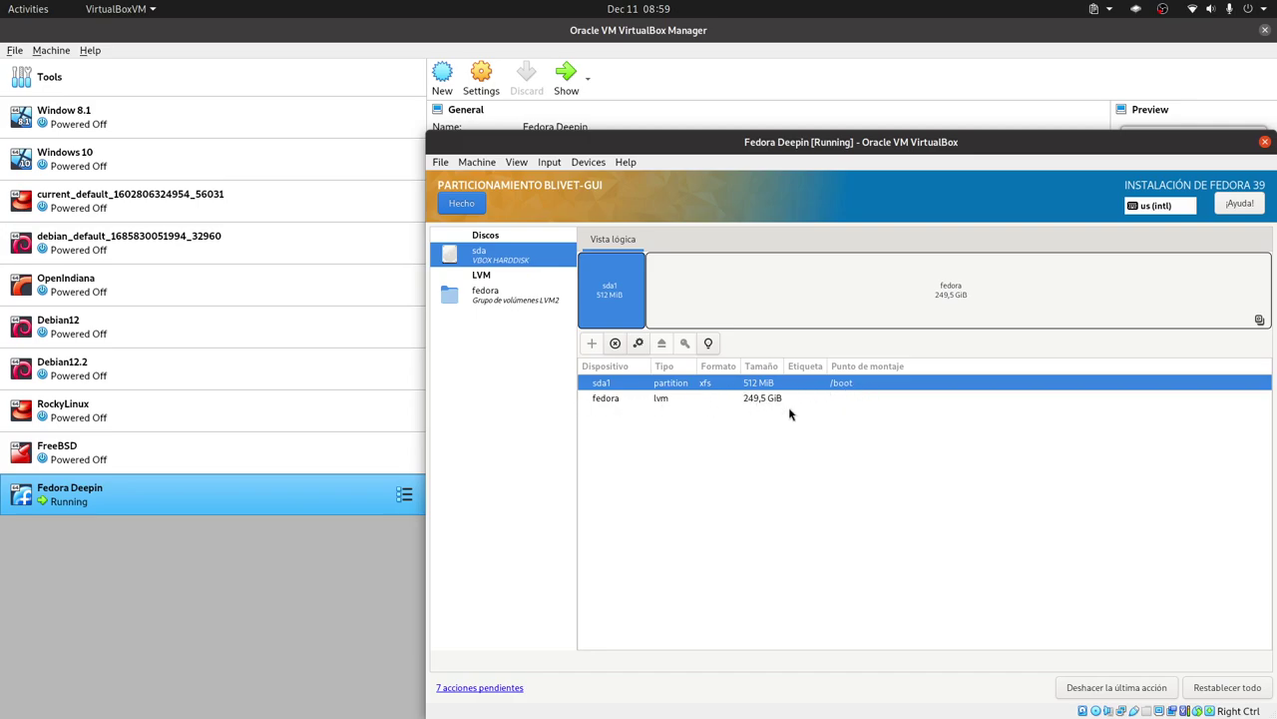
left_click(460, 204)
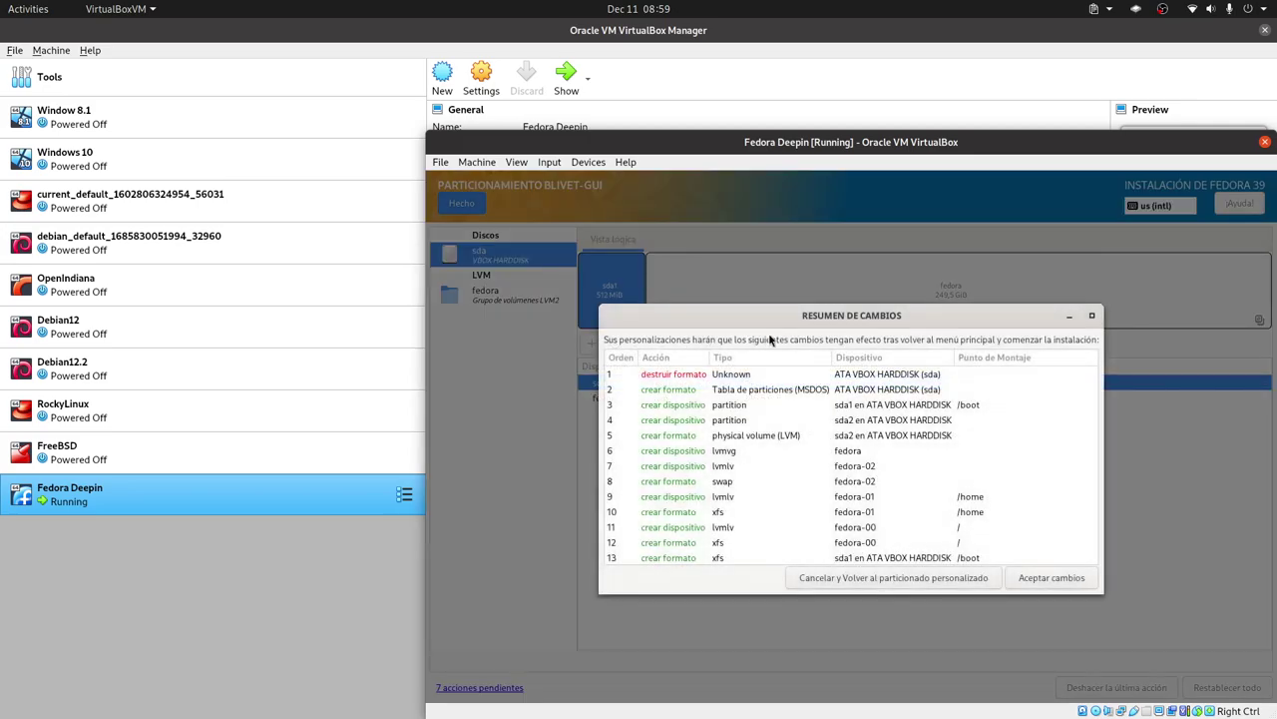
left_click(1053, 578)
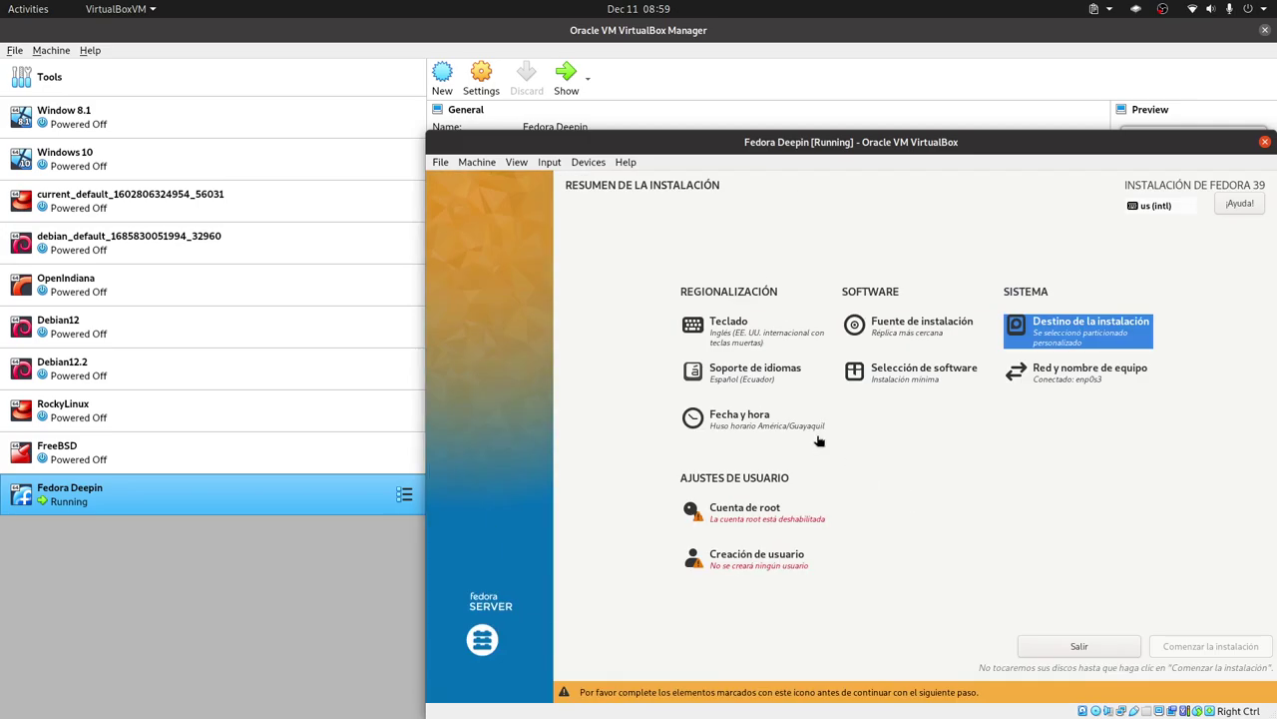
Enter the user's full name and the password twice, then open the advanced user settings.
left_click(755, 565)
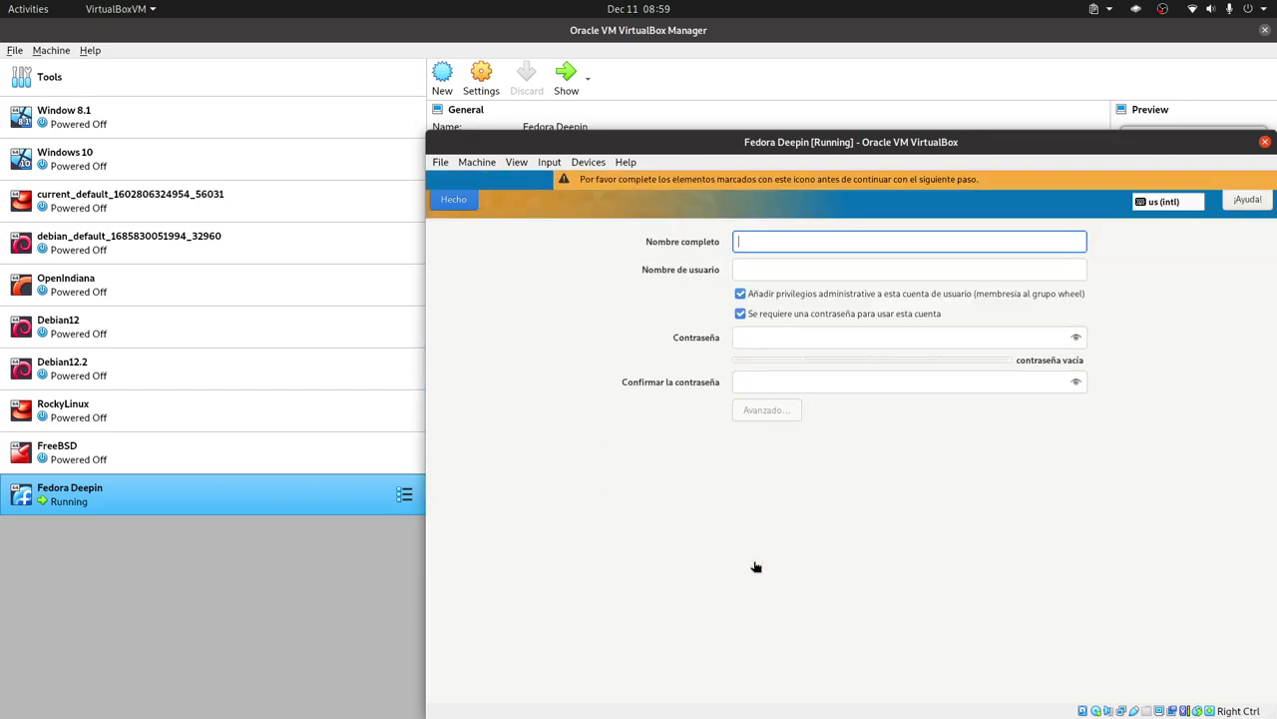
type("Li")
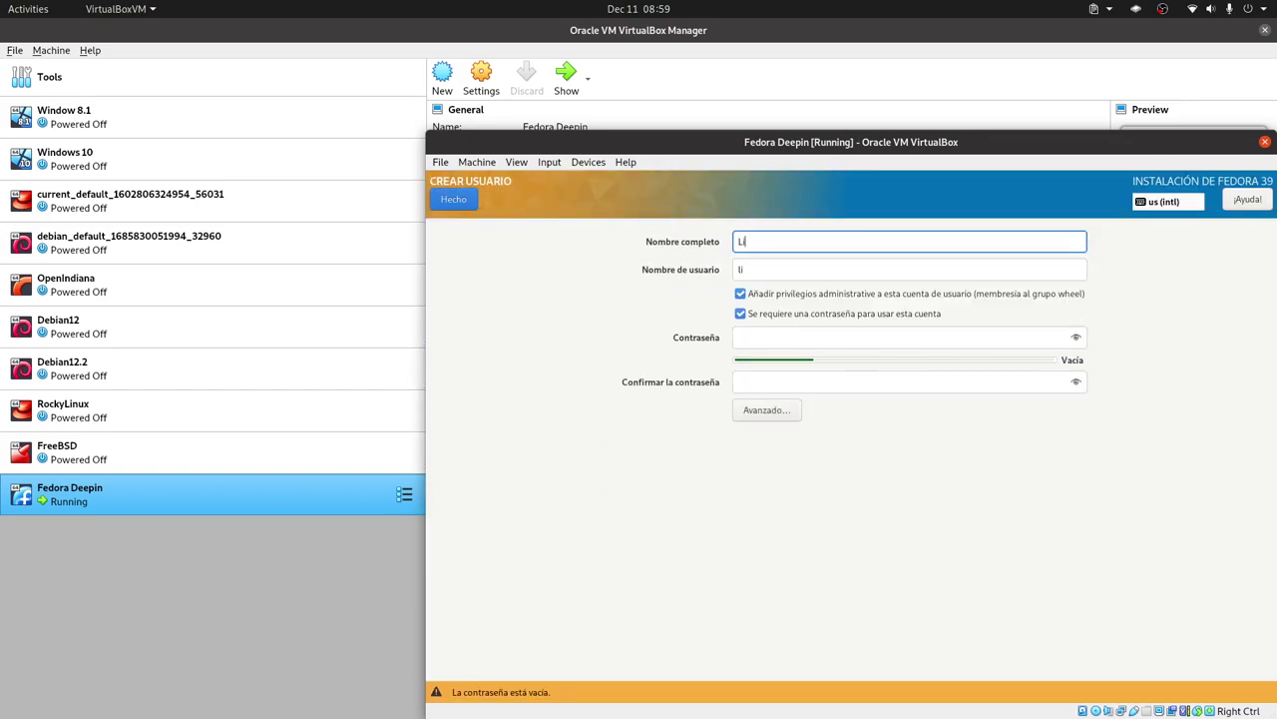
type("breByte")
left_click(770, 336)
type("123")
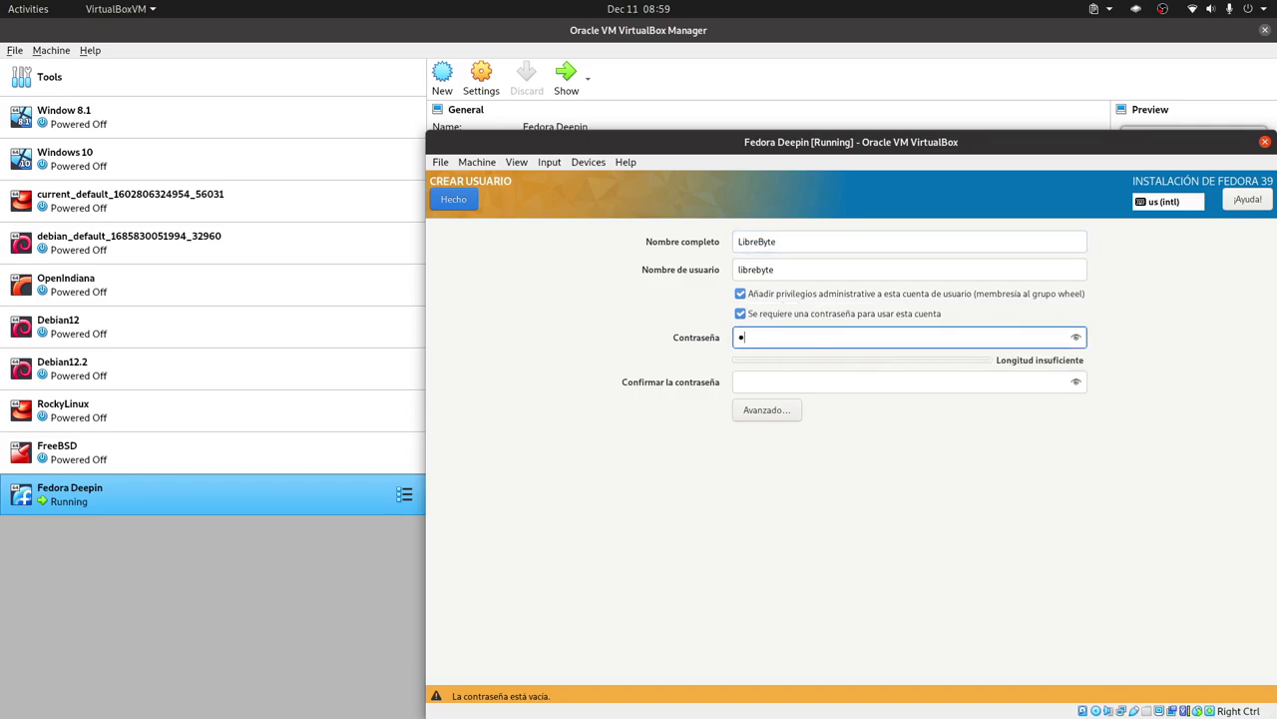
left_click(757, 376)
type("12")
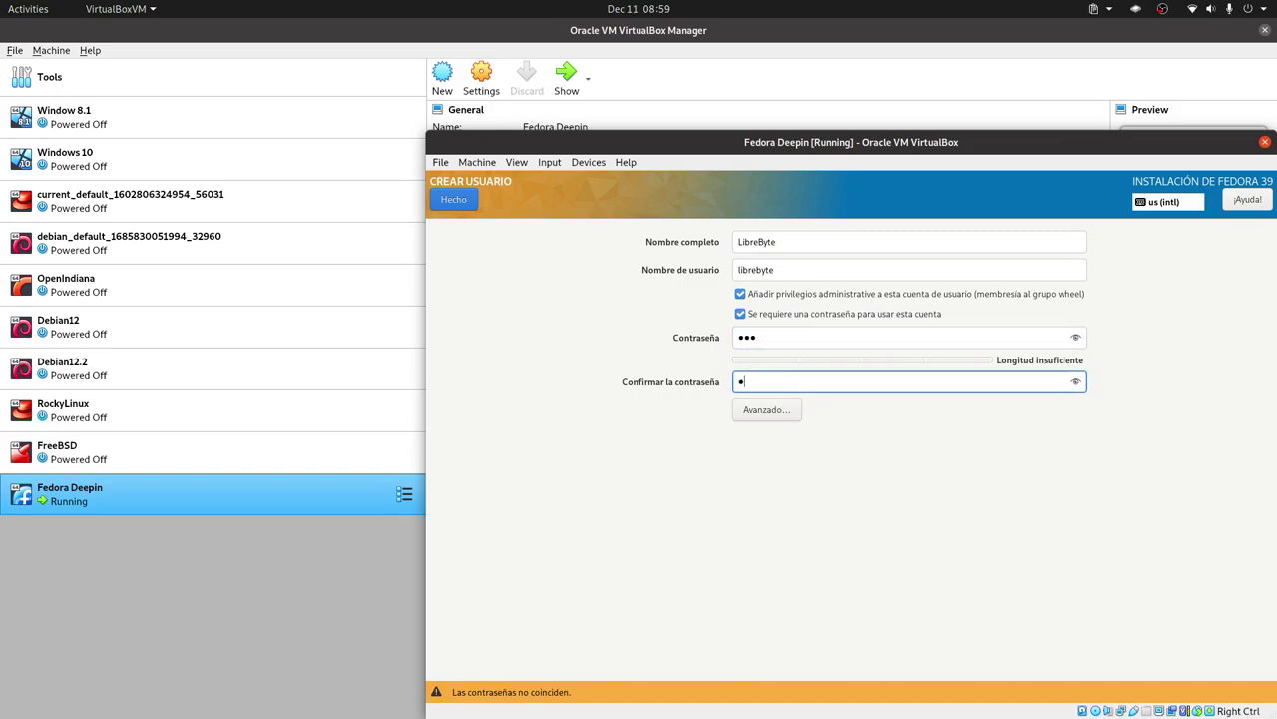
type("3")
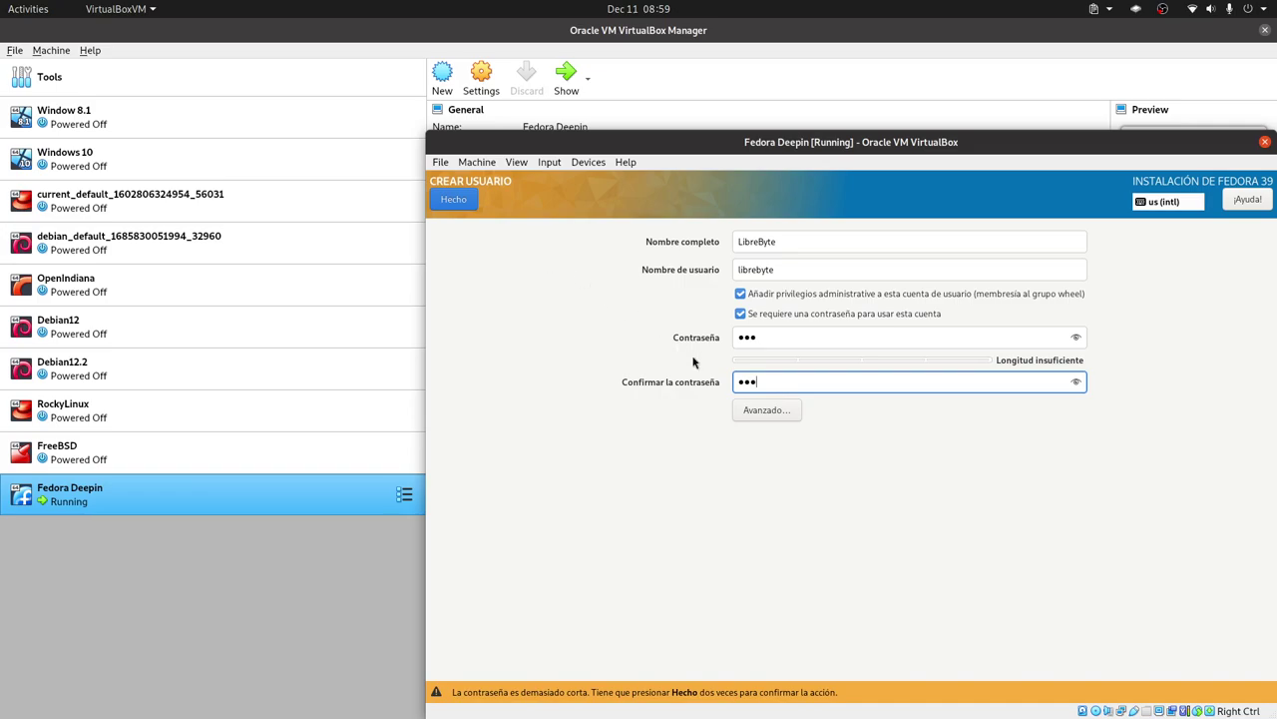
left_click(775, 411)
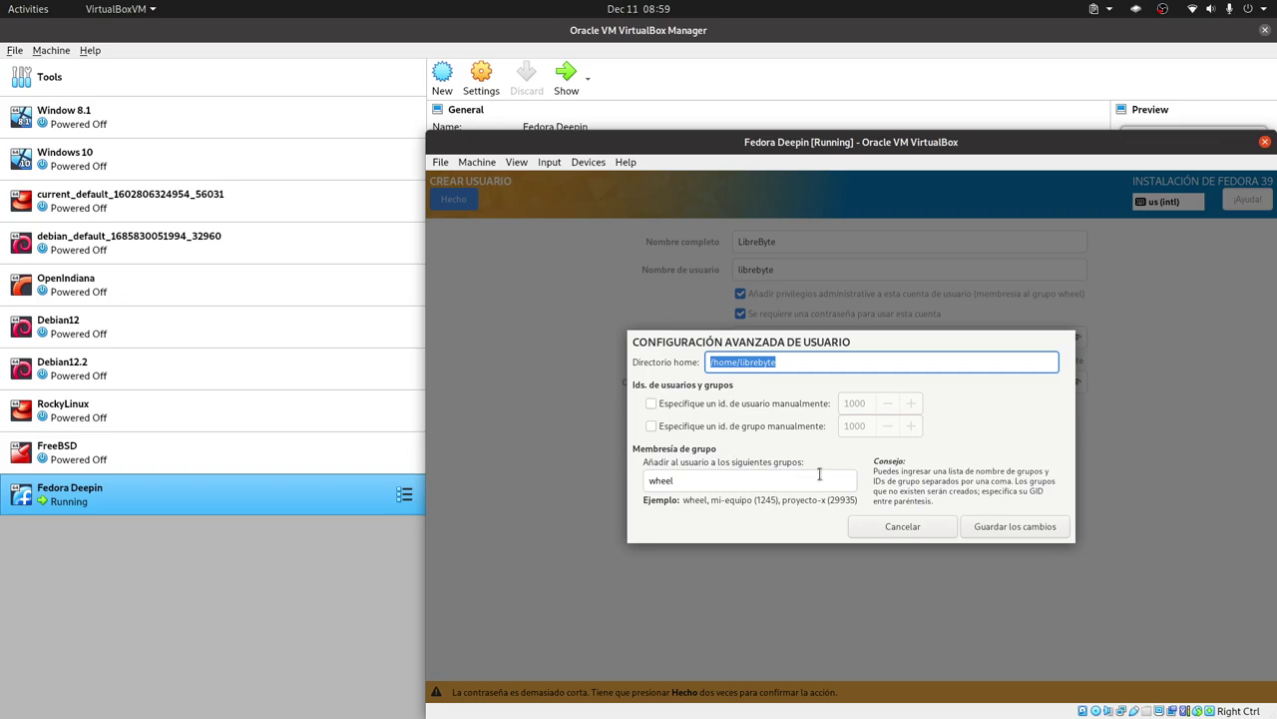
Save the advanced user settings and accept the short password to finish the administrator user.
left_click(738, 480)
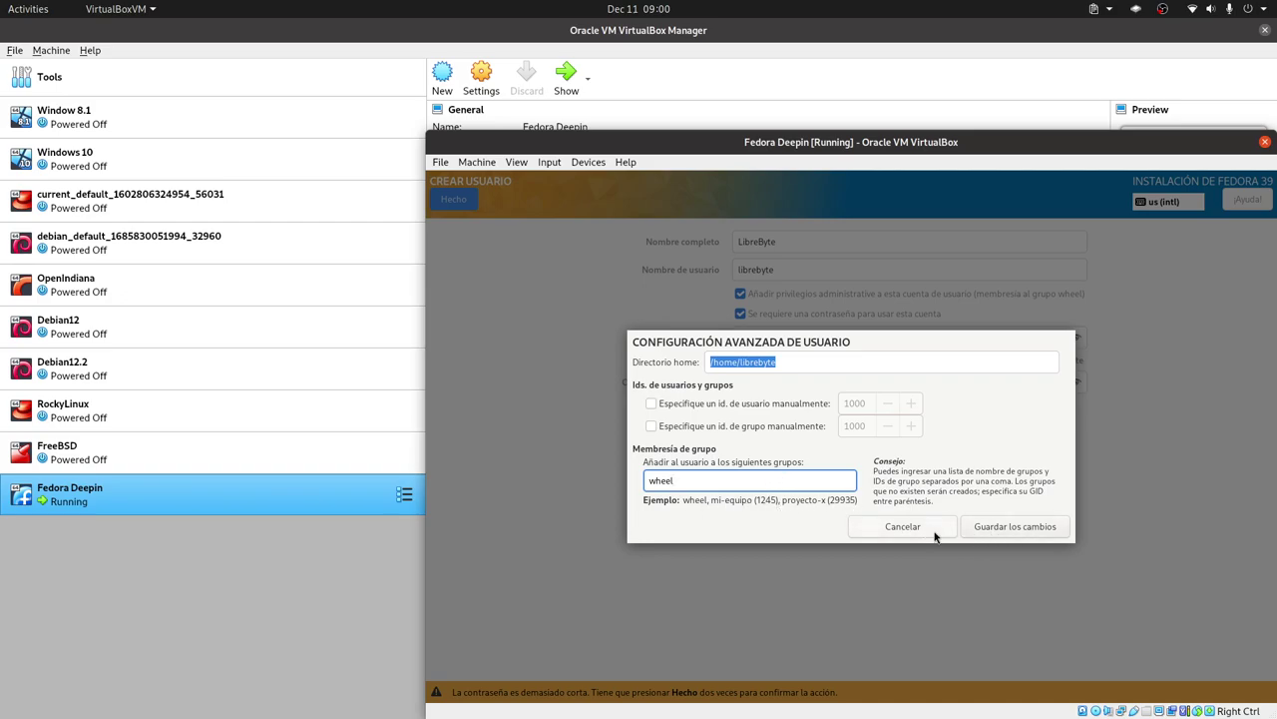
left_click(998, 528)
left_click(462, 202)
left_click(461, 201)
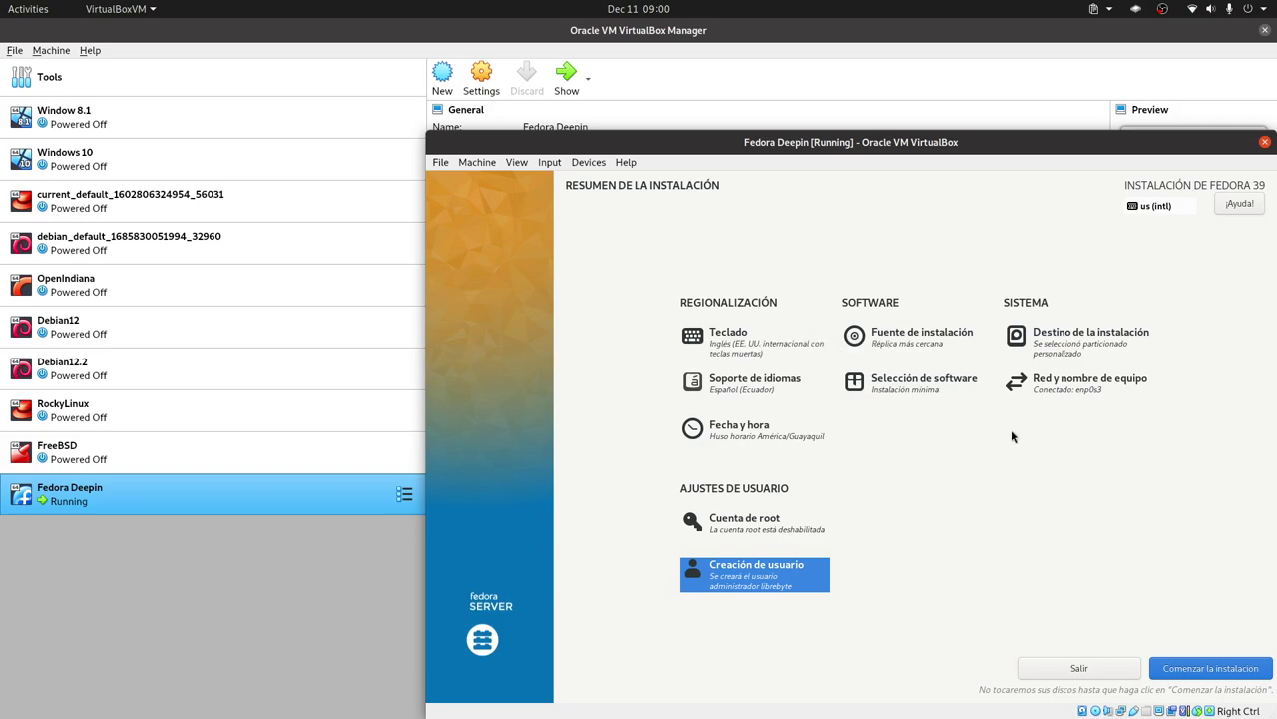
Begin the Fedora 39 installation from the summary screen.
left_click(1198, 669)
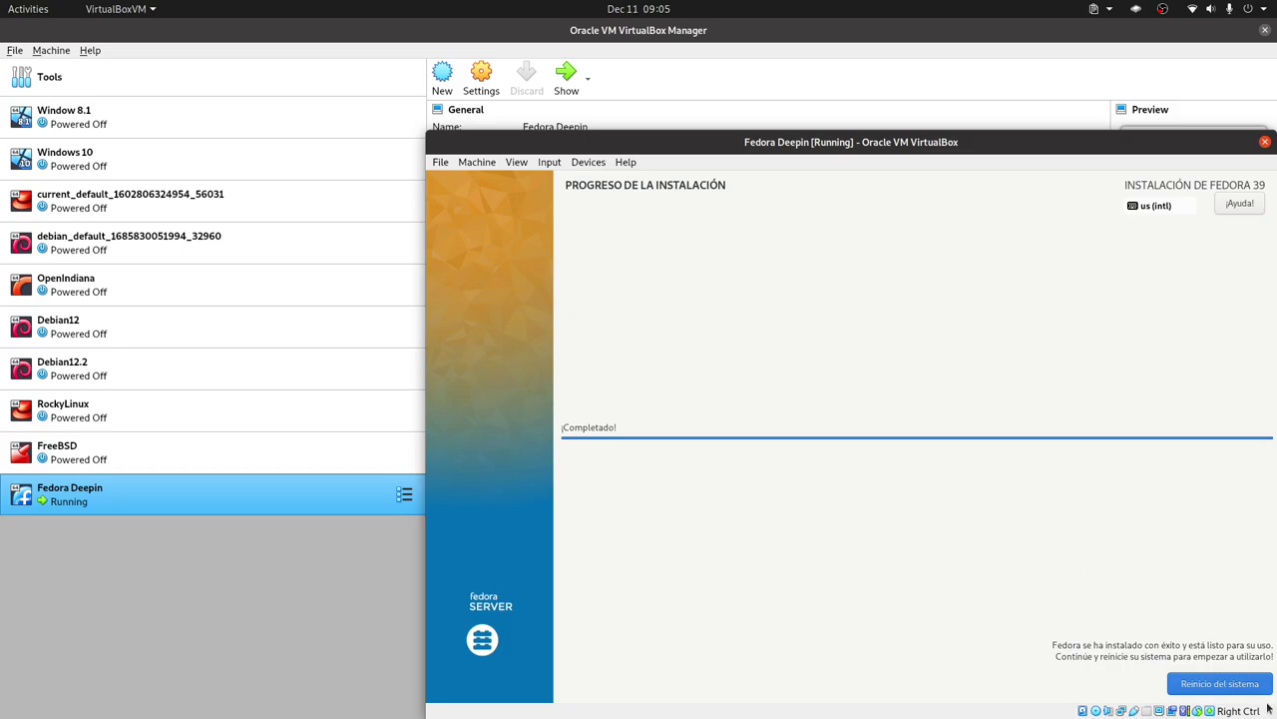
Reboot the VM and boot the default Fedora Linux 39 entry without waiting.
left_click(1234, 687)
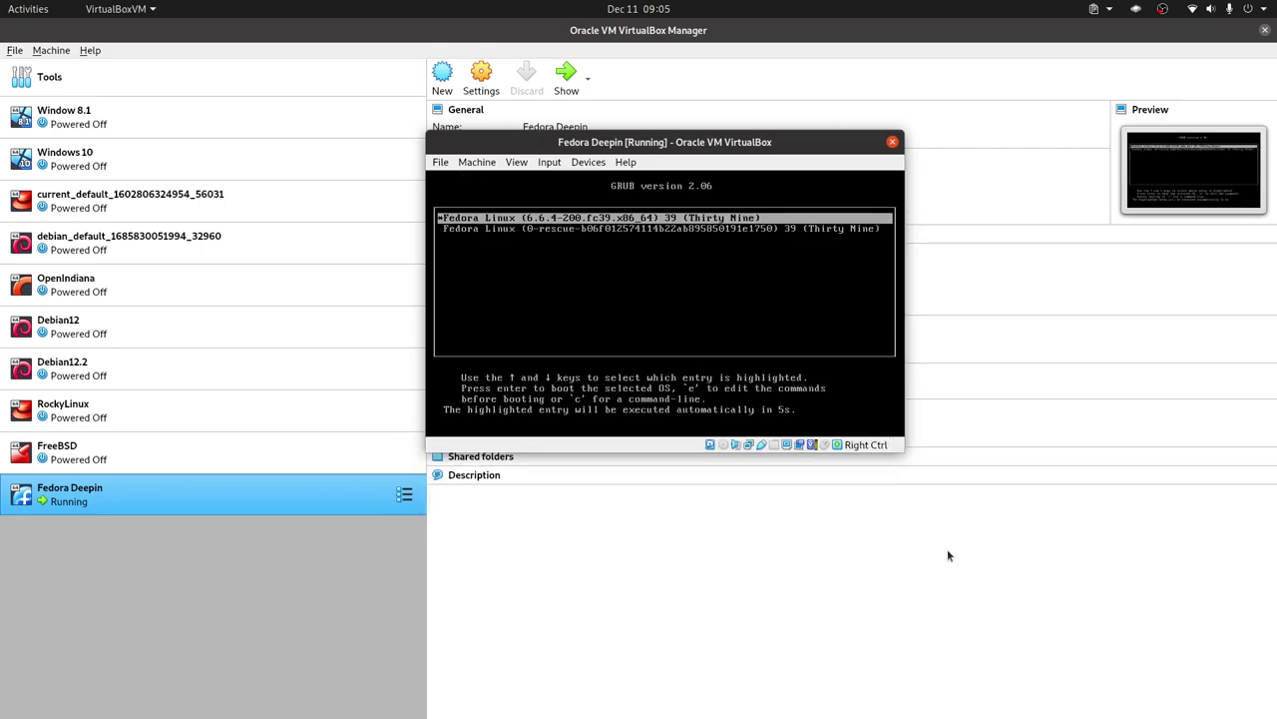
key("Return")
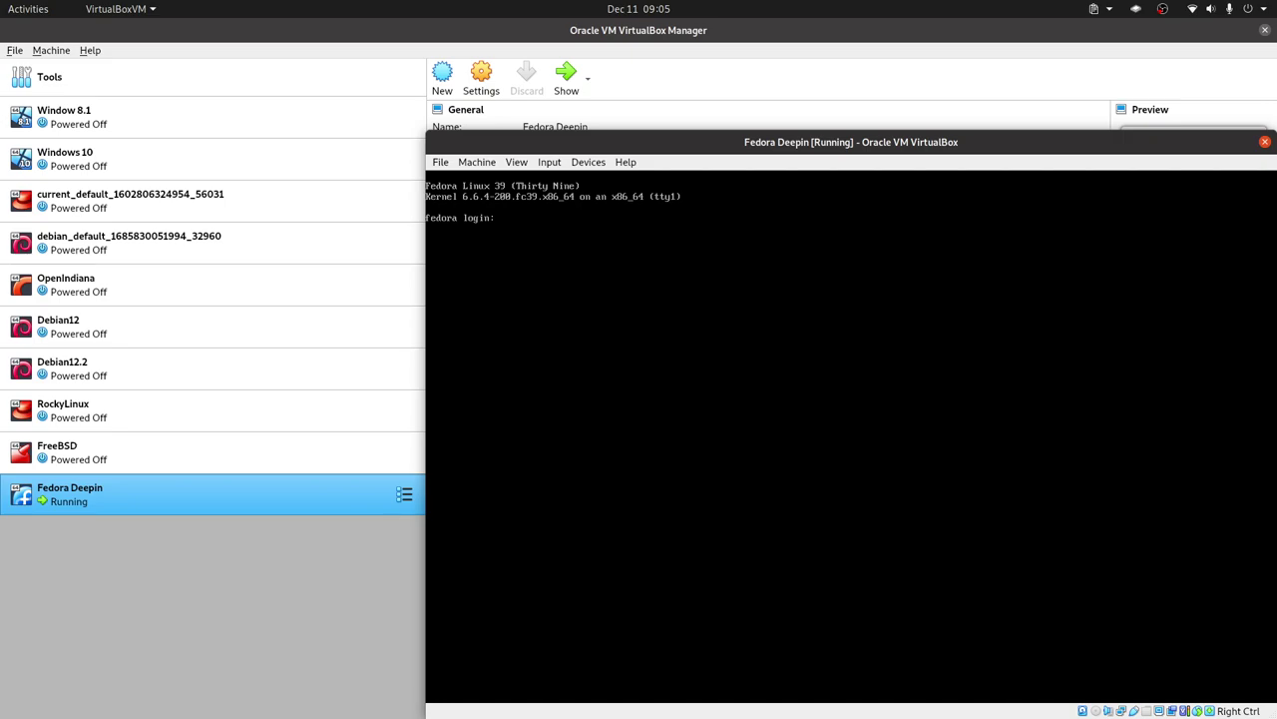
Log in with the username at the tty and start typing the sudo dnf group install command.
type("ibrebyte")
key("Return")
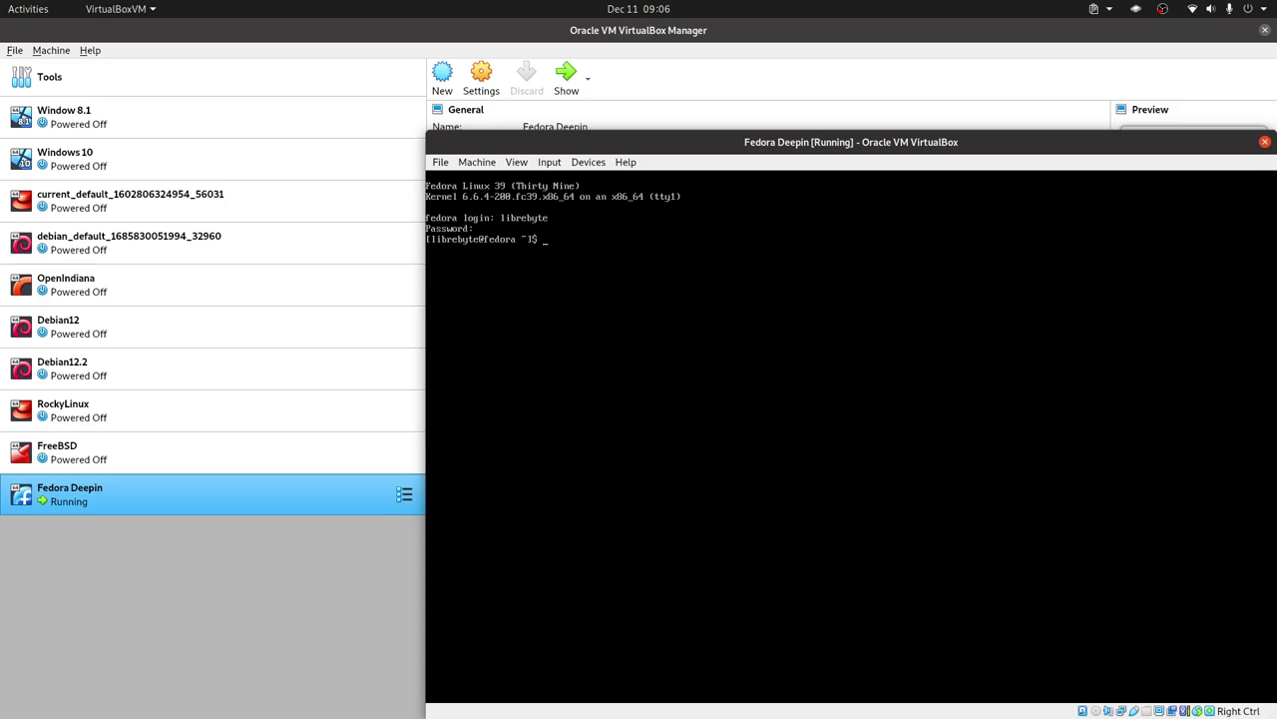
type("su")
type("do dnbg ")
type("g group")
type("intsall")
key("BackSpace")
key("BackSpace")
key("BackSpace")
Run 'sudo dnf group install 'Deepin Desktop'' with the sudo password and confirm the 1210-package download.
type("tall 'Deepin Desktop")
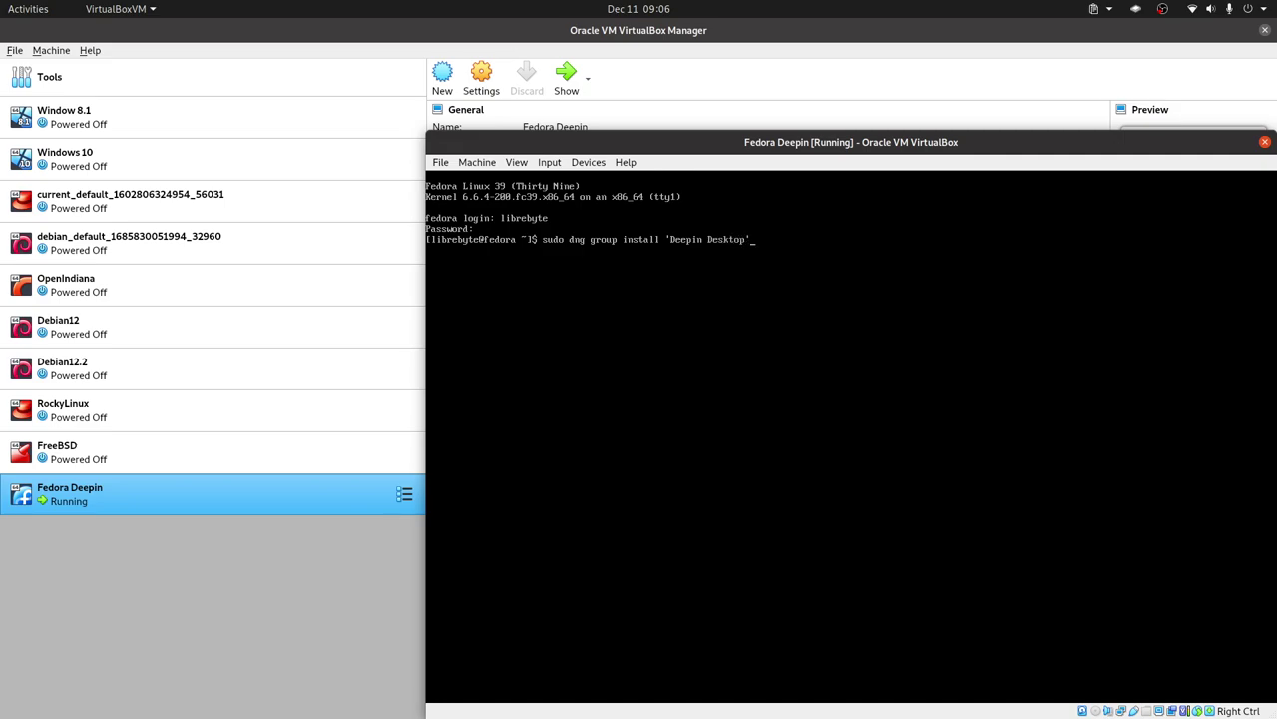
key("BackSpace")
type("f")
key("Return")
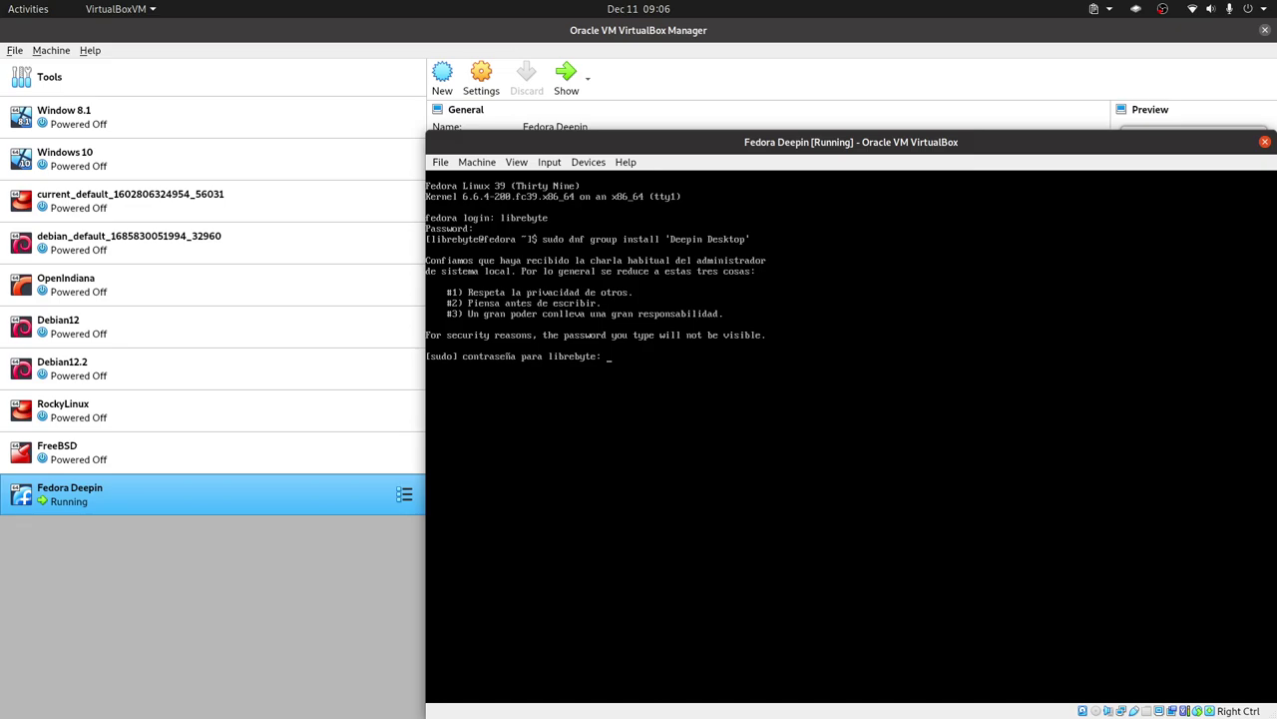
key("Return")
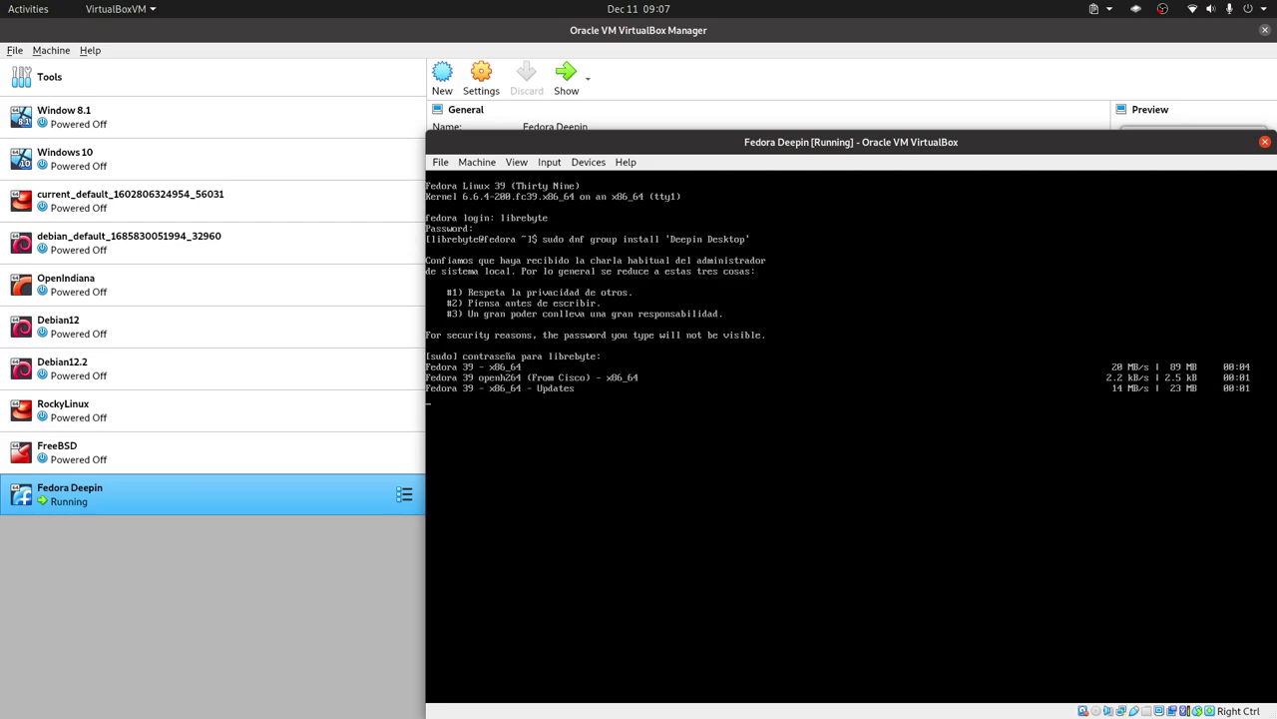
type("s")
key("Return")
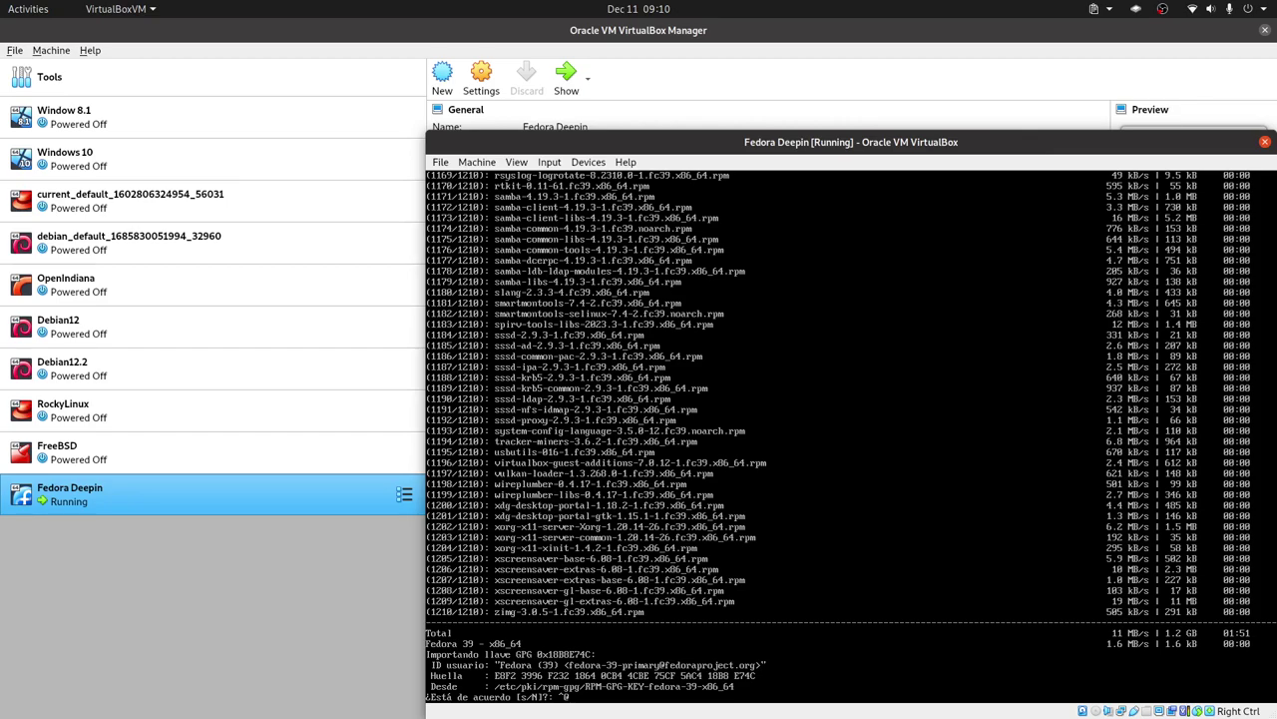
Accept the Fedora 39 GPG key import so the Deepin Desktop installation finishes with ¡Listo!
key("BackSpace")
key("Return")
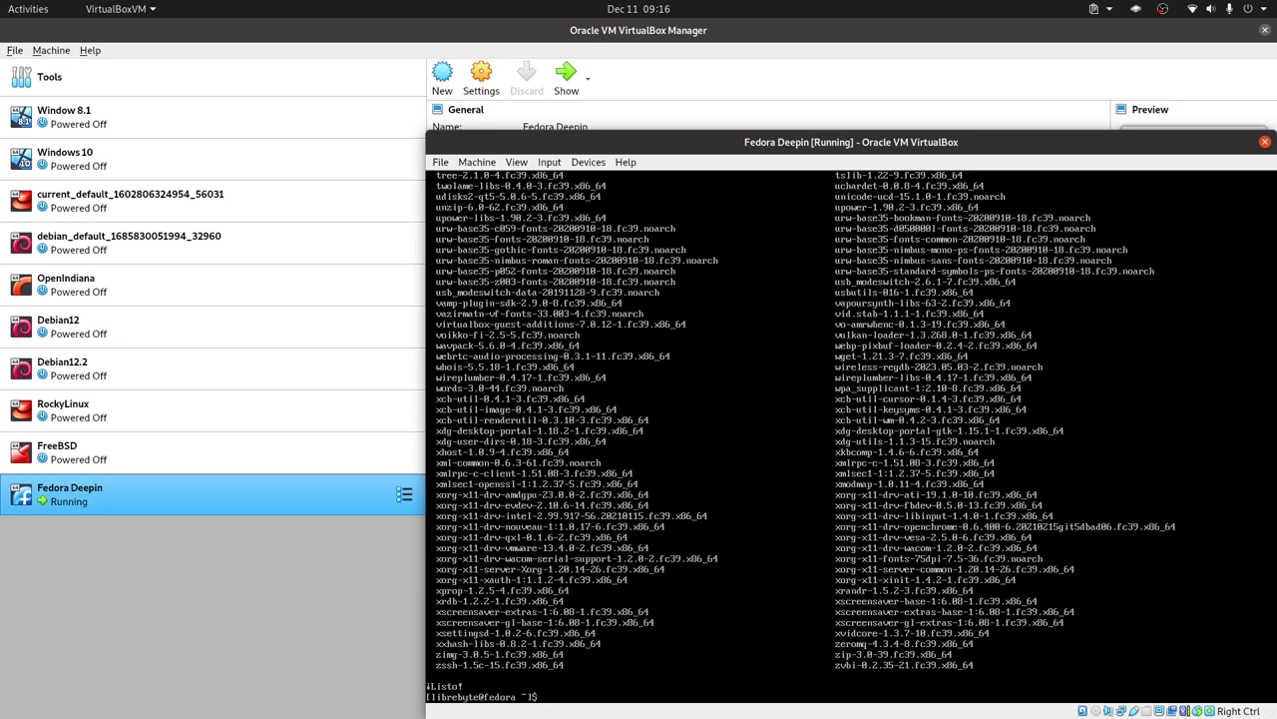
Check the guest's current default boot target with 'sudo systemctl get-default'.
type("sudo systemctl get-default")
key("Return")
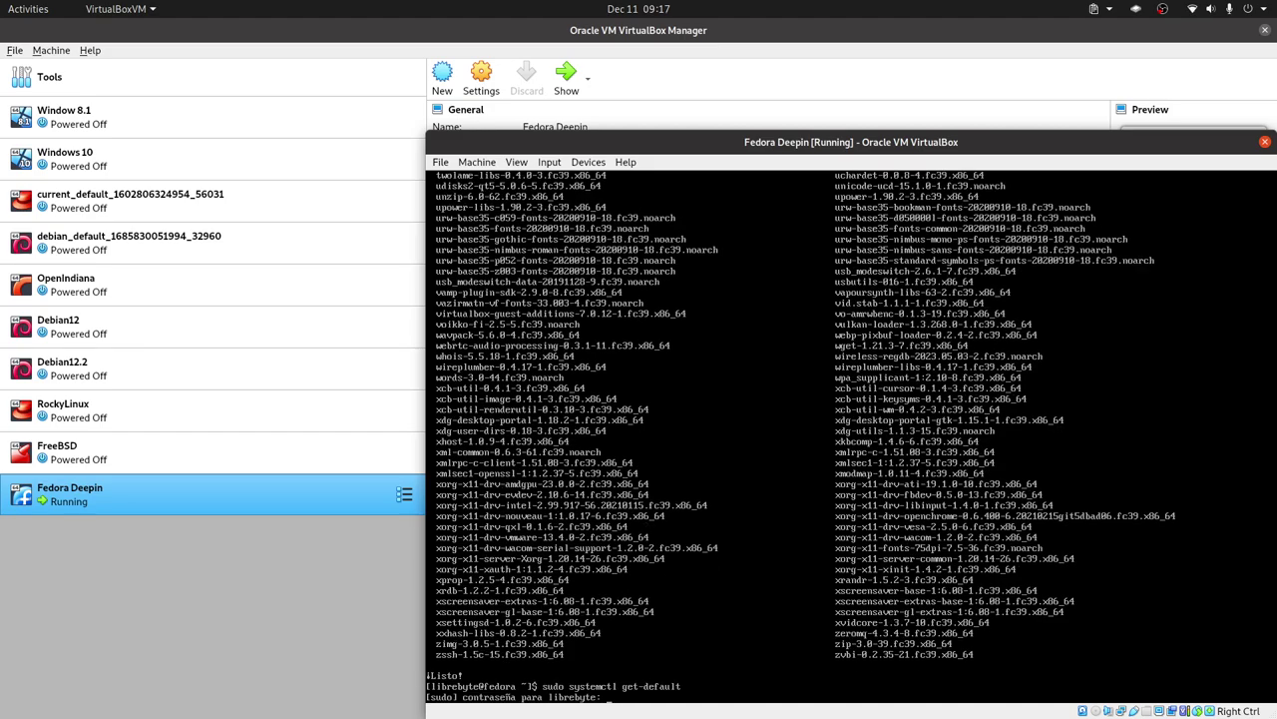
key("Return")
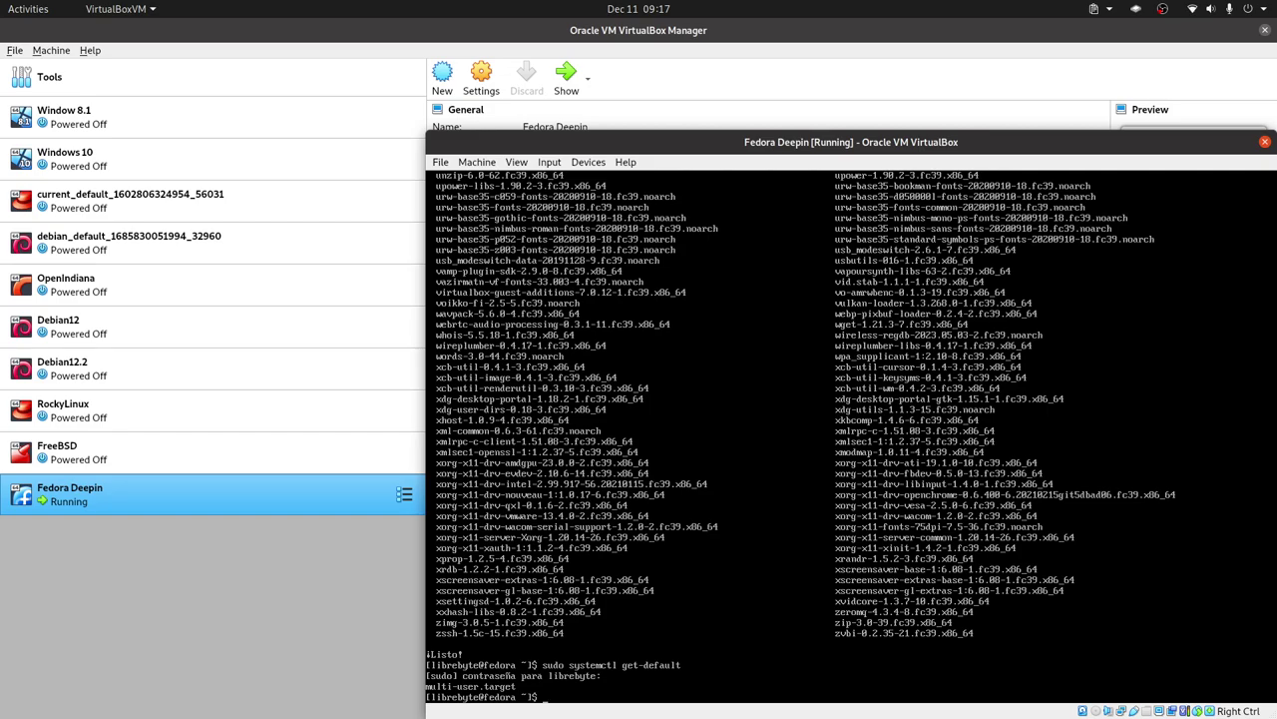
Set the default boot target to graphical.target with 'sudo systemctl set-default graphical.target'.
key("Up")
key("Left")
key("Left")
key("Left")
key("Left")
key("Left")
key("Left")
key("Left")
key("Left")
key("BackSpace")
key("BackSpace")
key("BackSpace")
type("set")
type(" graphical")
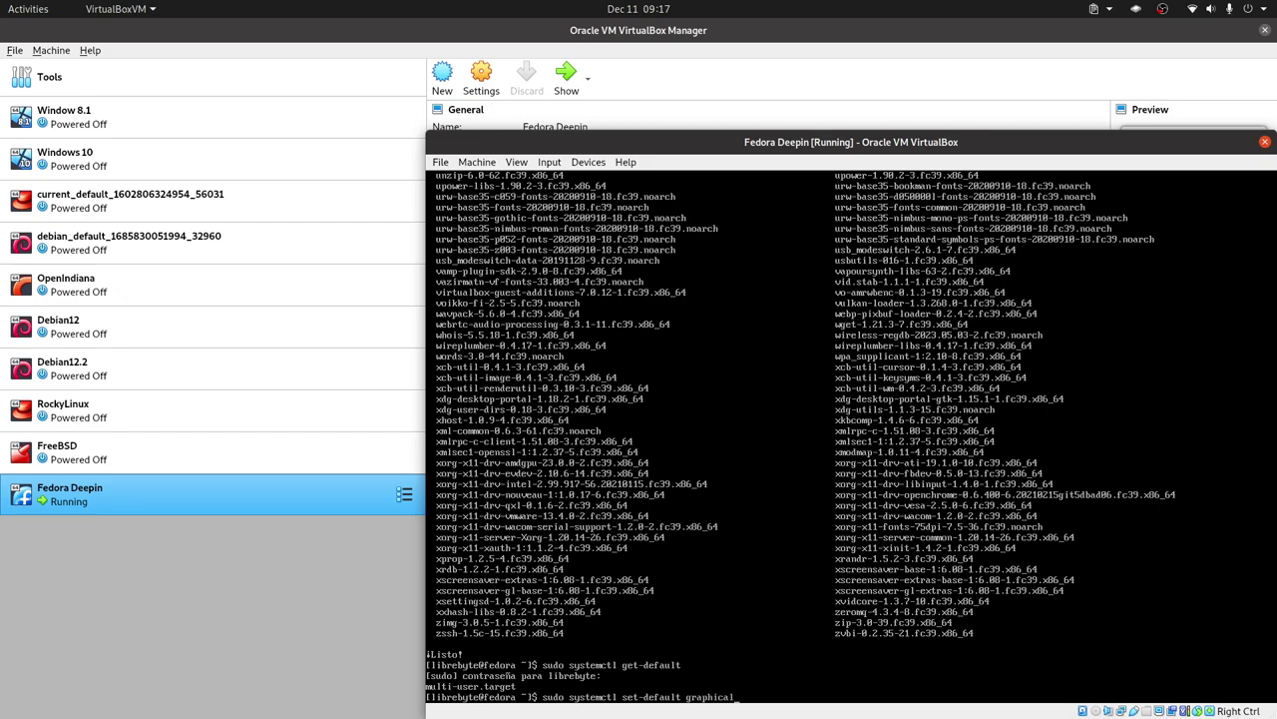
type(".,target")
key("BackSpace")
key("BackSpace")
key("BackSpace")
key("BackSpace")
key("BackSpace")
key("BackSpace")
type("target")
key("Return")
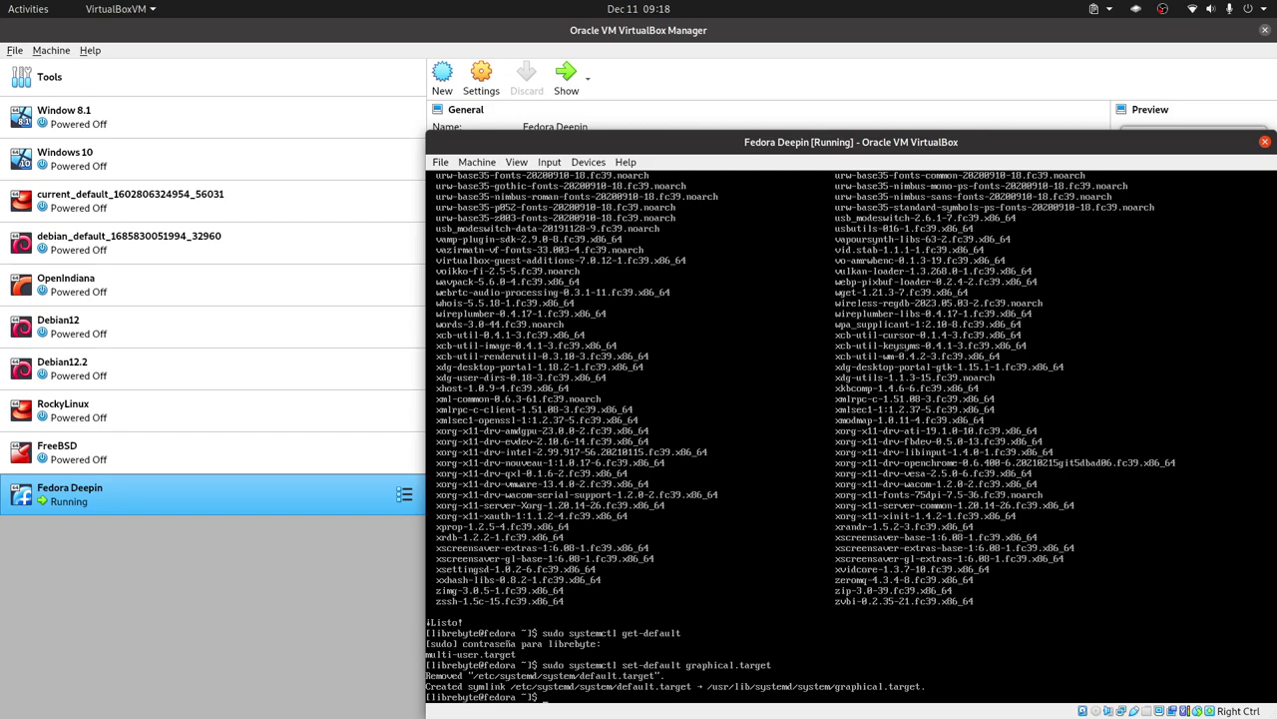
key("Up")
key("BackSpace")
key("BackSpace")
key("BackSpace")
key("BackSpace")
key("BackSpace")
key("BackSpace")
key("BackSpace")
key("BackSpace")
key("BackSpace")
key("BackSpace")
key("BackSpace")
key("BackSpace")
key("BackSpace")
key("BackSpace")
key("BackSpace")
key("BackSpace")
key("BackSpace")
key("BackSpace")
key("BackSpace")
key("BackSpace")
key("BackSpace")
key("BackSpace")
key("BackSpace")
key("BackSpace")
key("BackSpace")
key("BackSpace")
key("BackSpace")
key("BackSpace")
key("BackSpace")
key("BackSpace")
key("BackSpace")
key("BackSpace")
key("BackSpace")
Preview the 29-package 'sudo dnf install lightdm-settings' transaction, then abort it with N.
type("dnf install lightdm-settings")
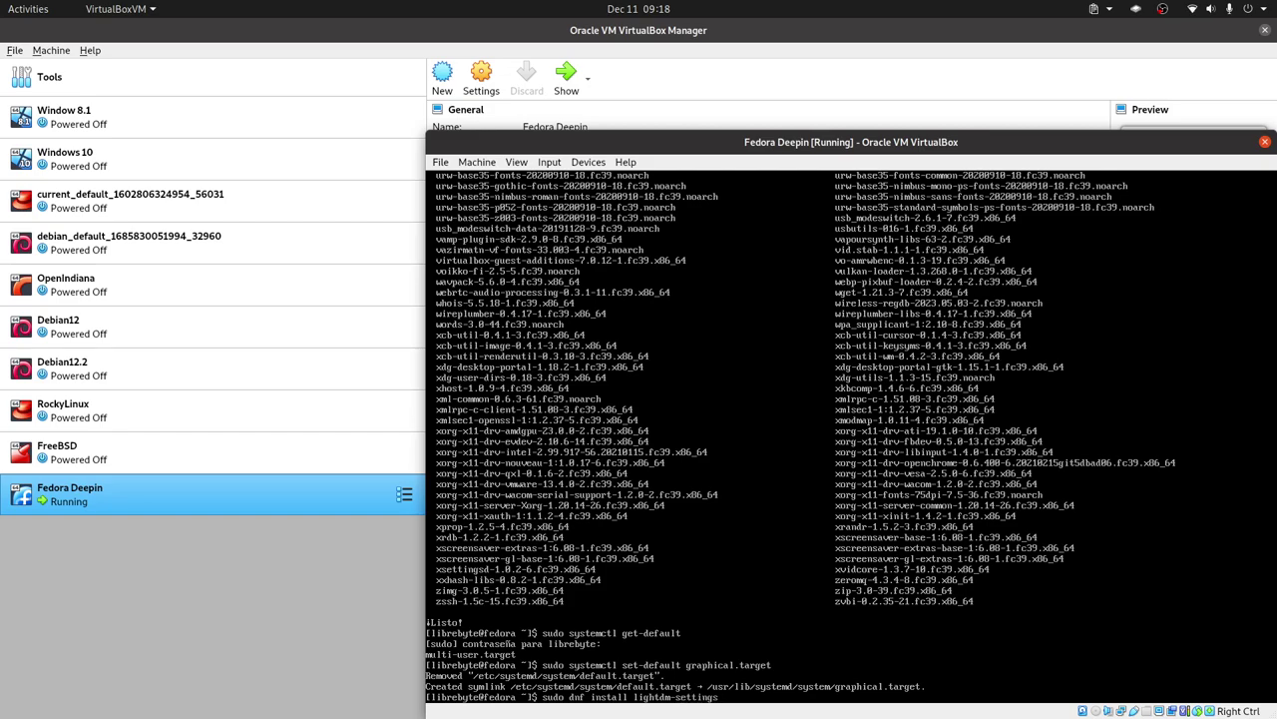
key("Return")
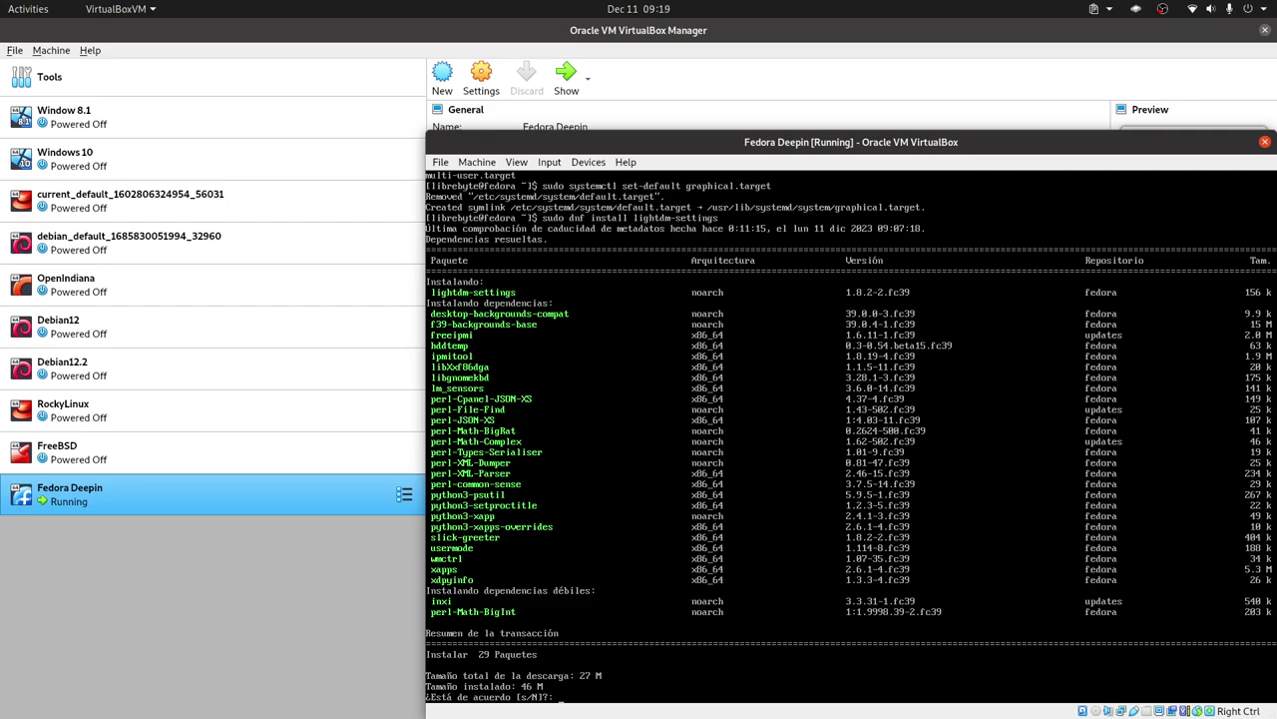
key("Return")
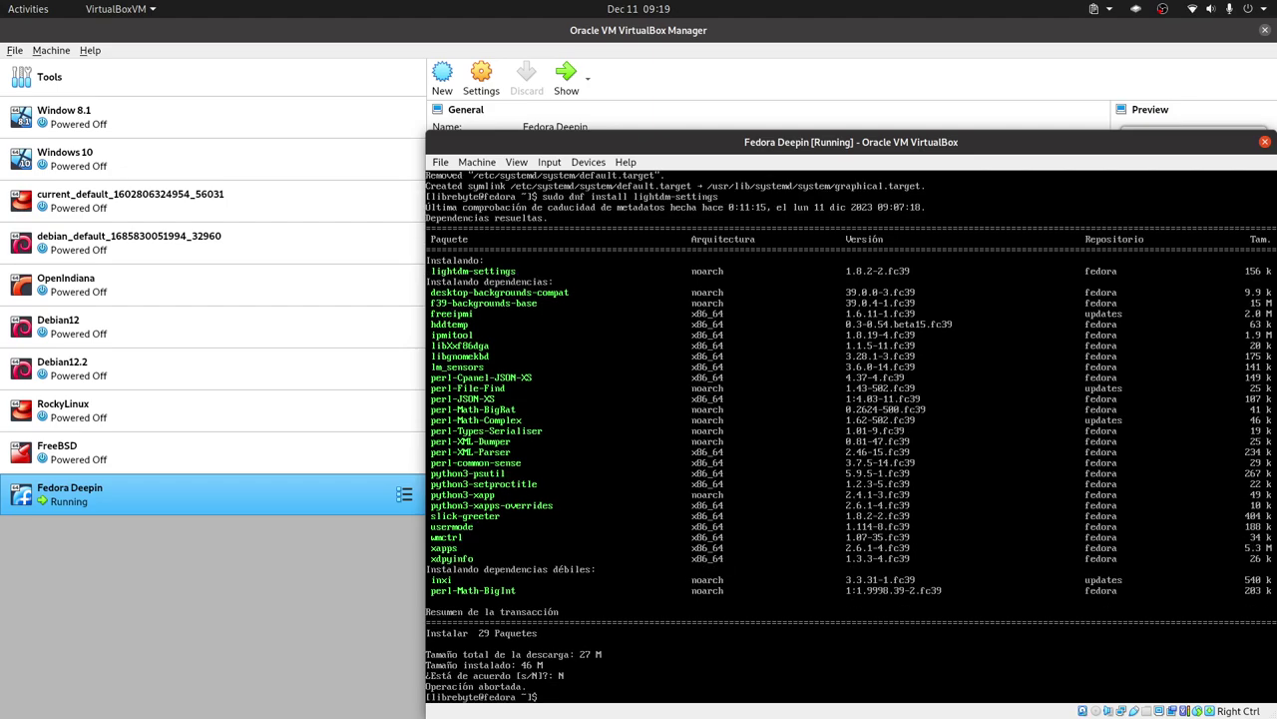
key("Up")
Install lightdm-settings and lightdm-gtk together, confirming the 32-package transaction.
type("light")
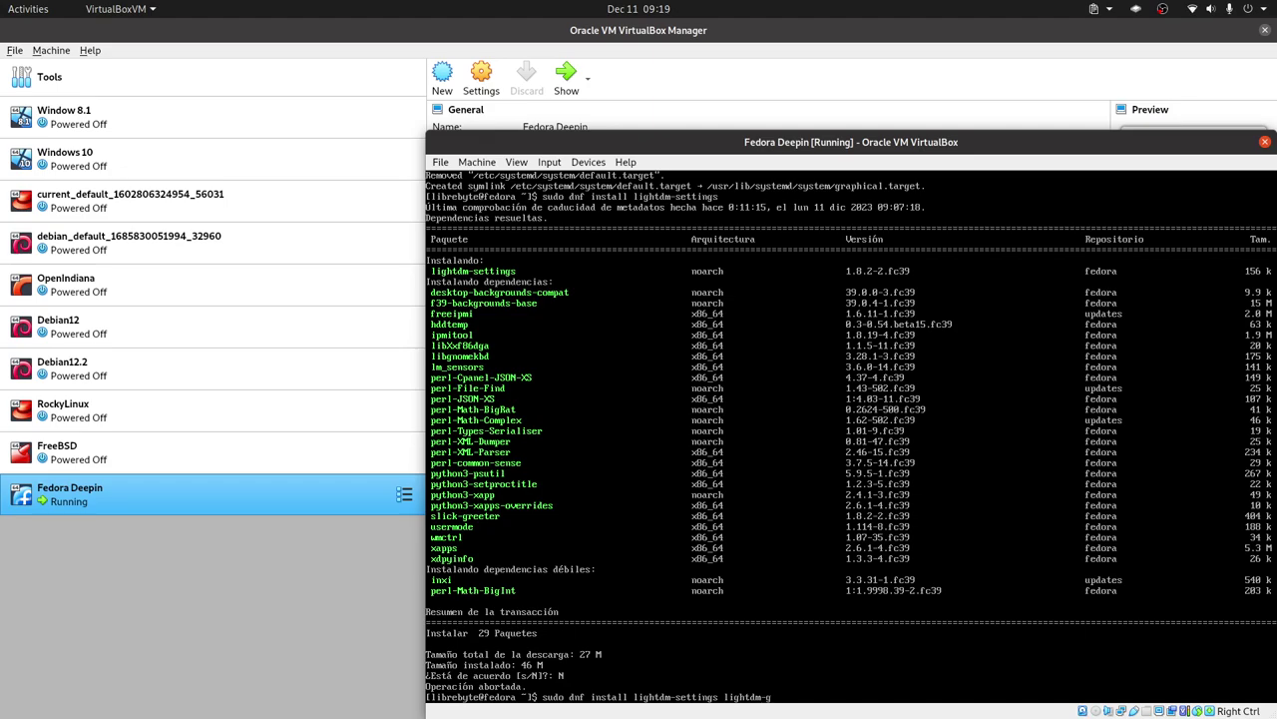
key("Return")
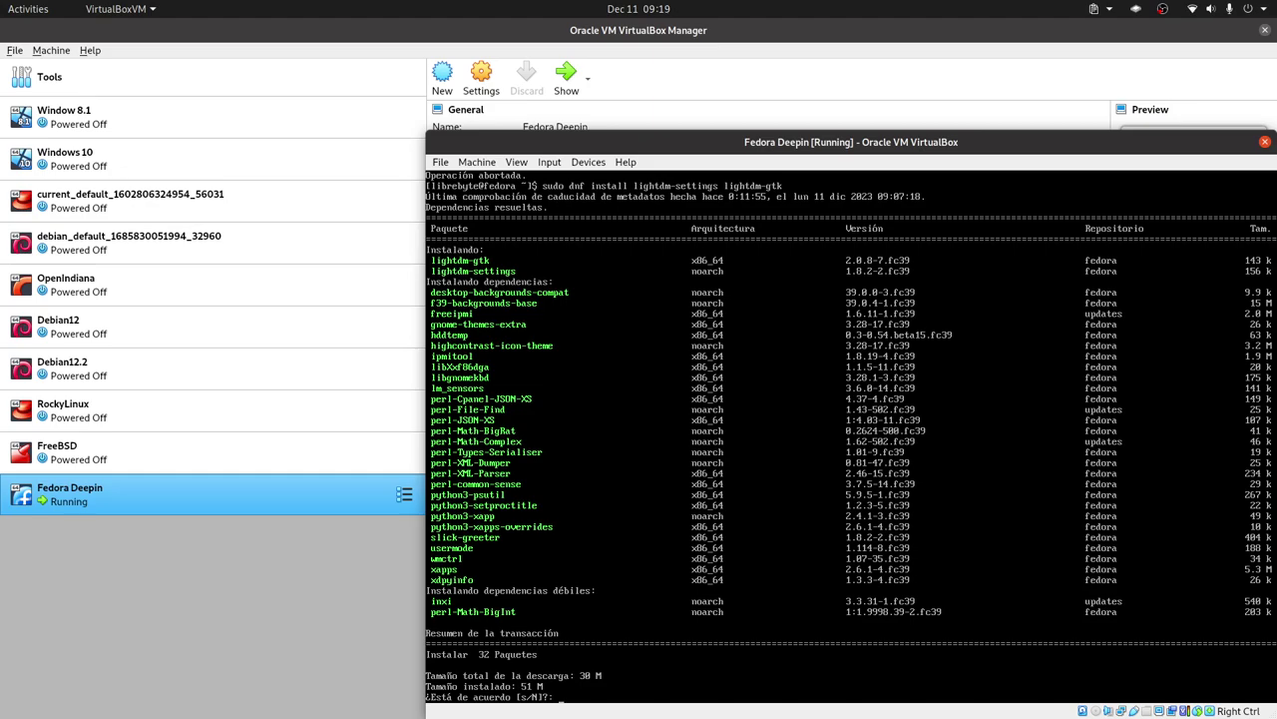
type("s")
key("Return")
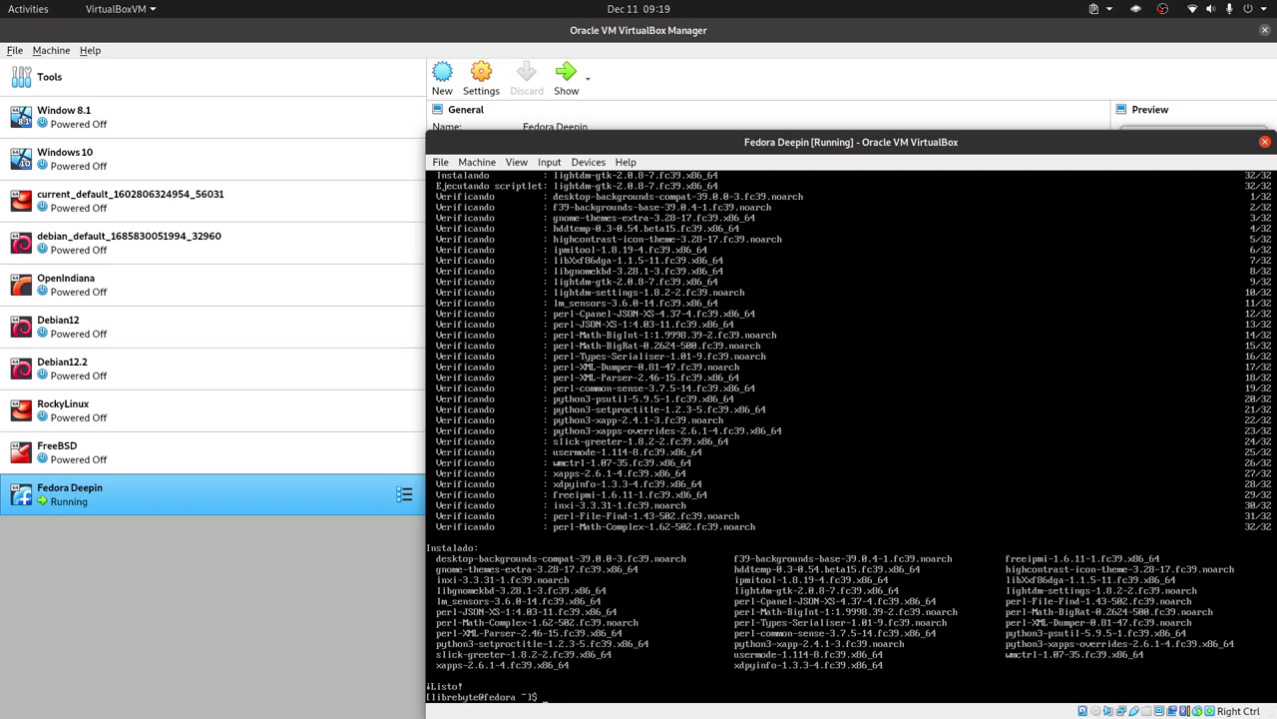
Reboot the Fedora guest with 'reboot' and wait for the Deepin login screen.
type("reboot")
key("Return")
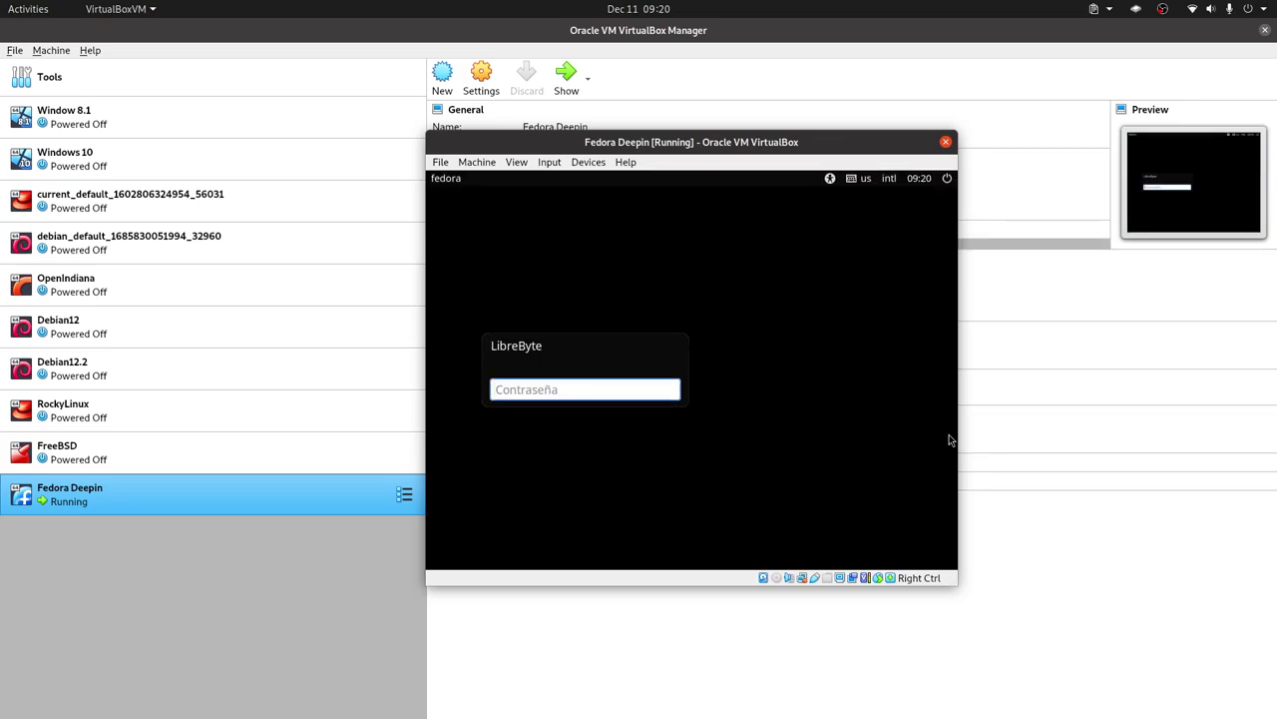
Log into Deepin with the user's password, choose Normal Mode, and switch the VM to full-screen.
type("***")
key("Return")
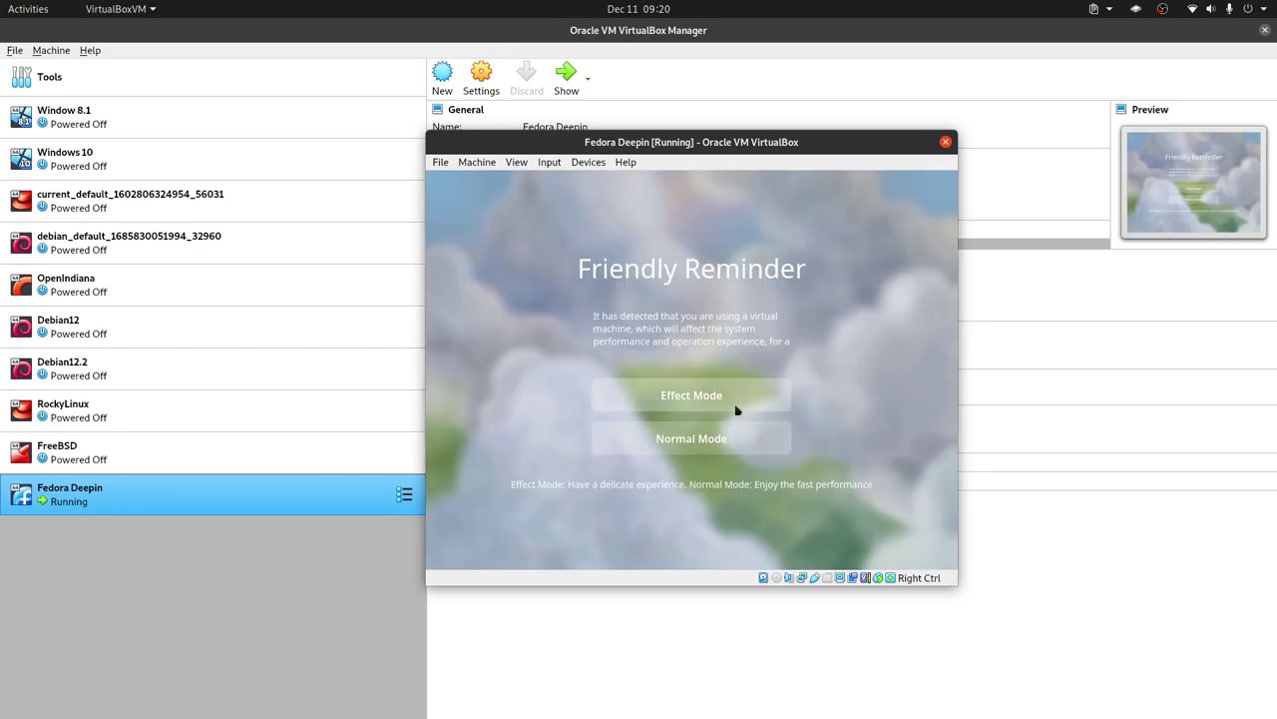
left_click(729, 451)
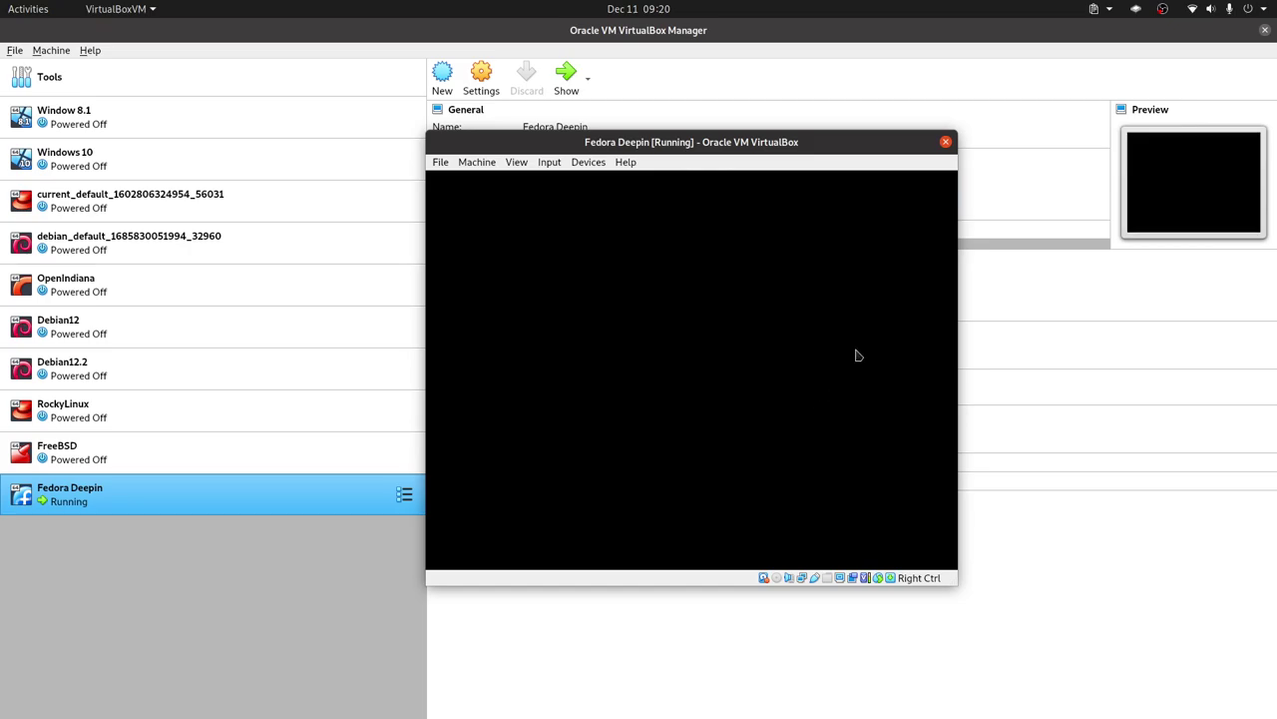
key("Control_R+f")
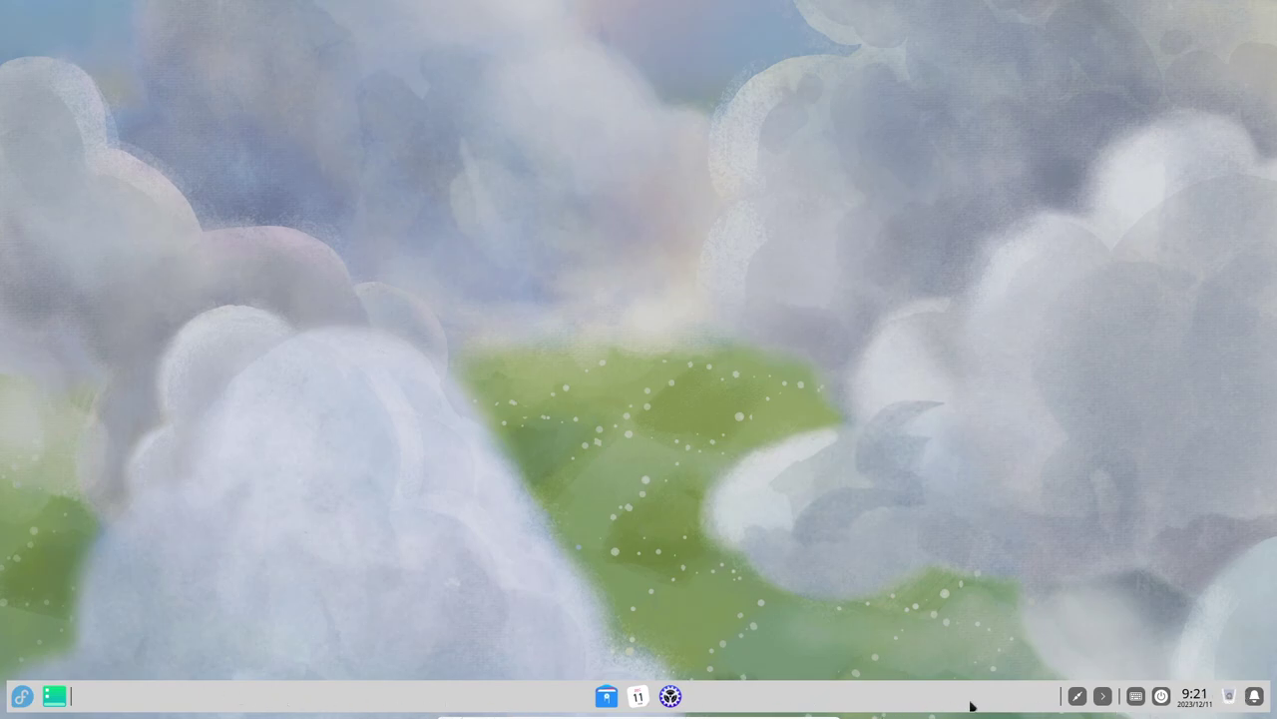
left_click(671, 696)
Open the file manager's Equipo view maximized and cycle through windows back to it.
left_click(606, 696)
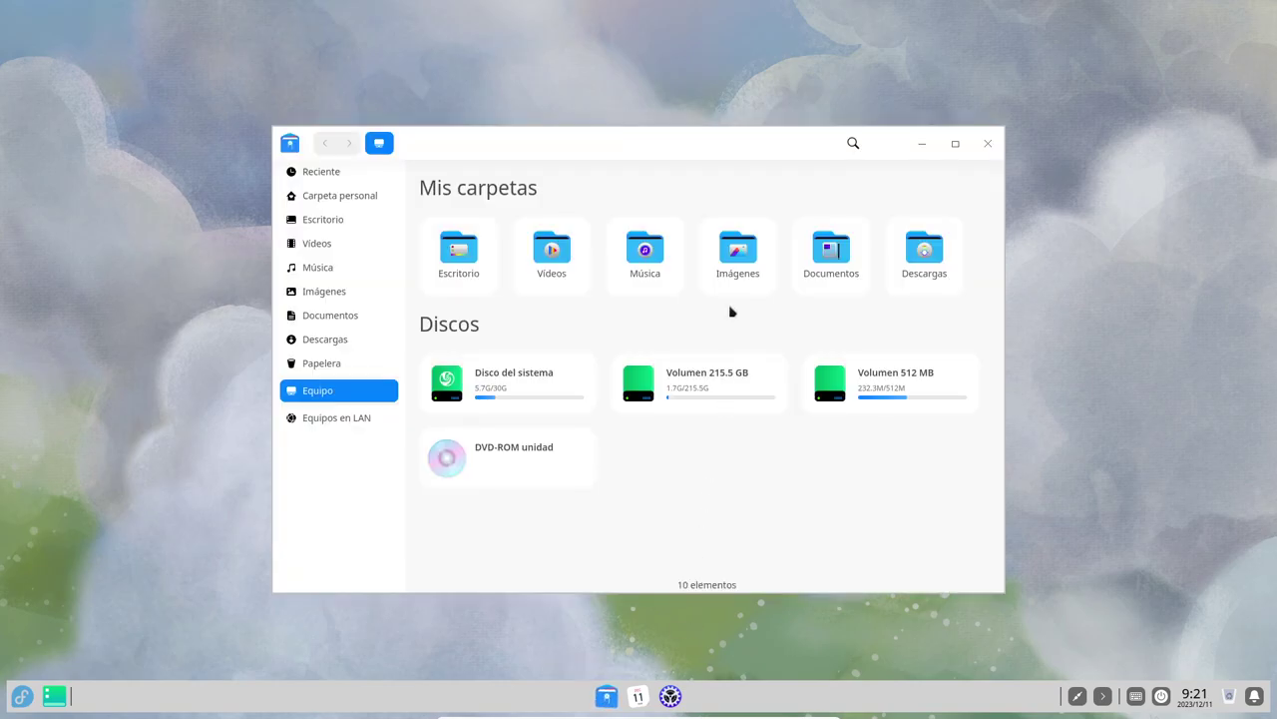
left_click(955, 144)
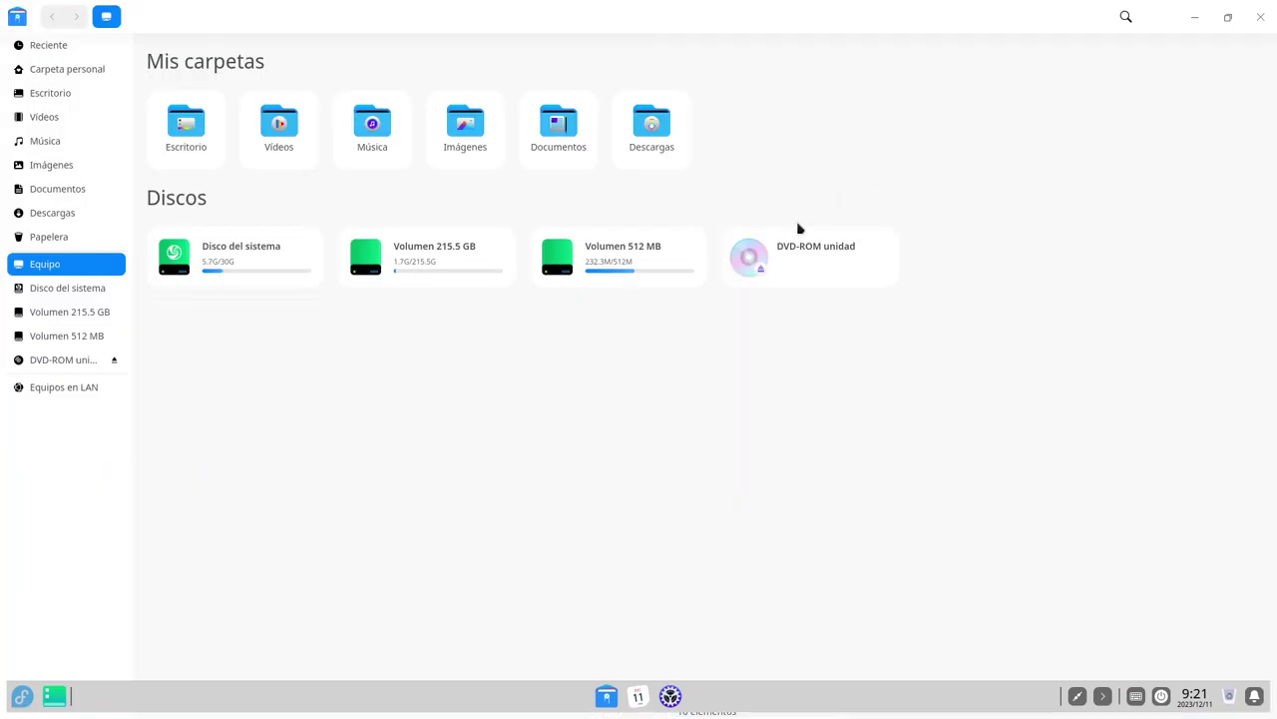
left_click(1229, 19)
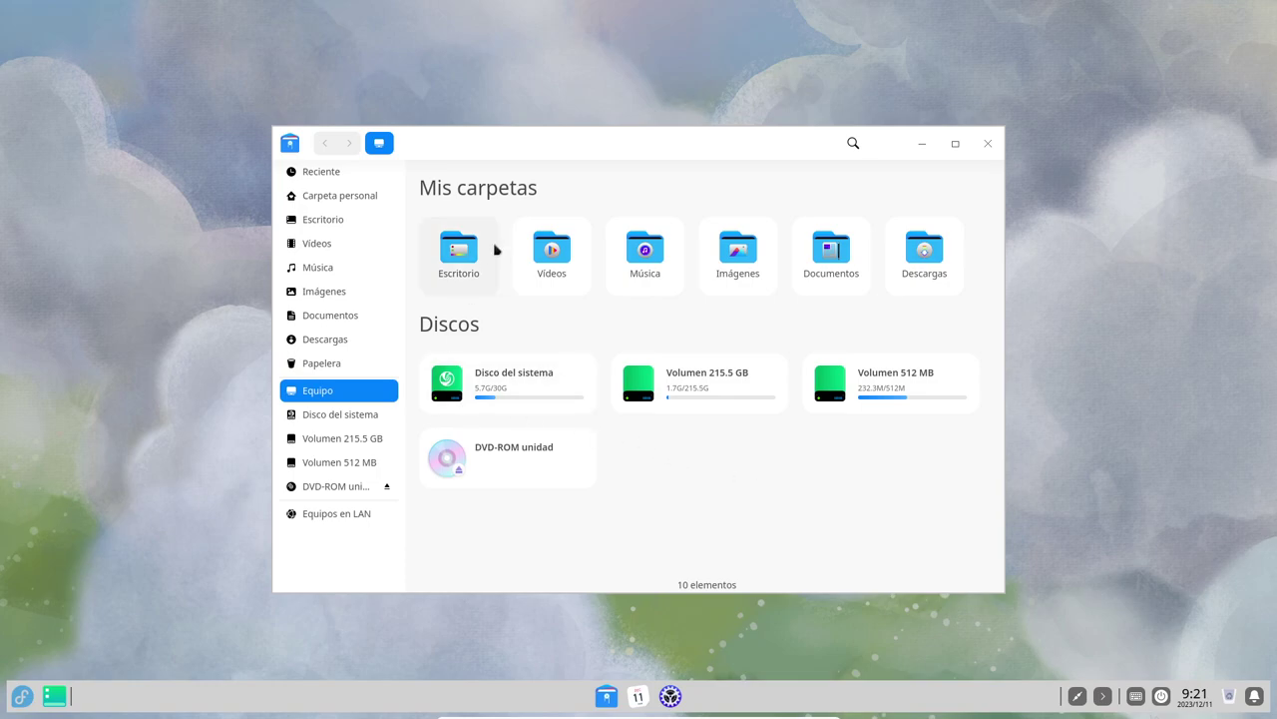
left_click(955, 143)
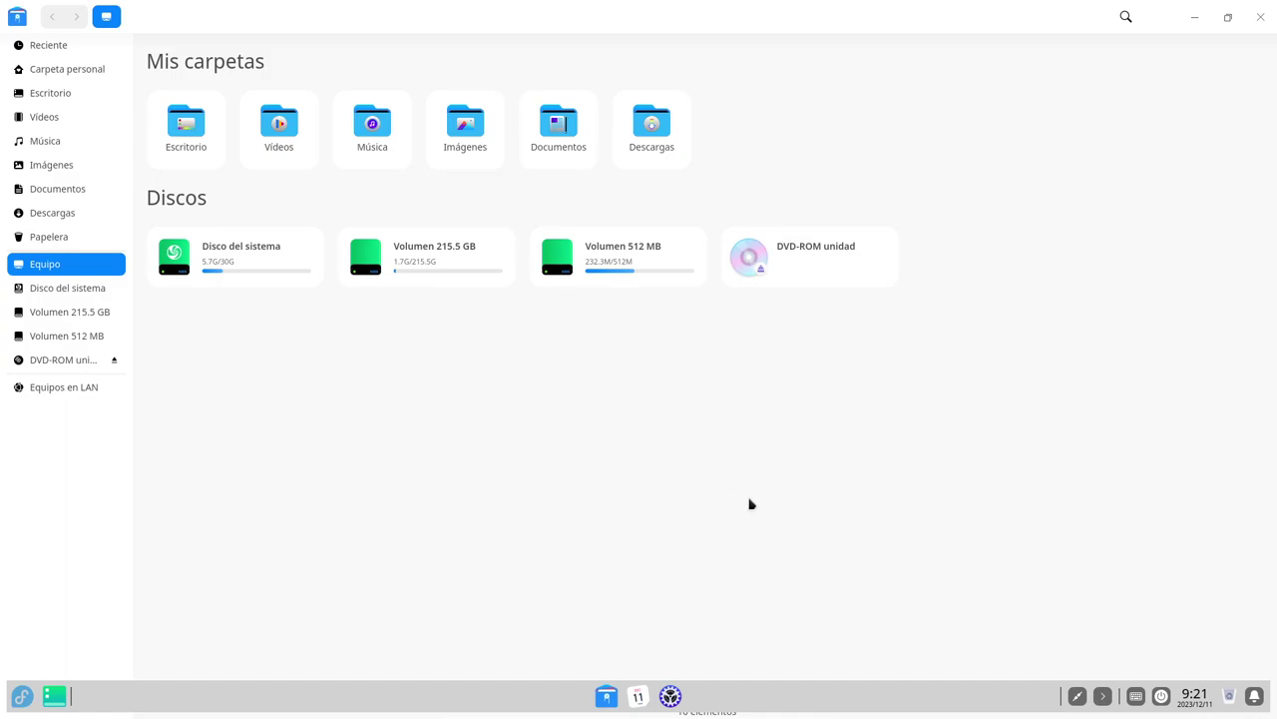
key("alt+Tab")
key("Tab")
key("alt+Tab")
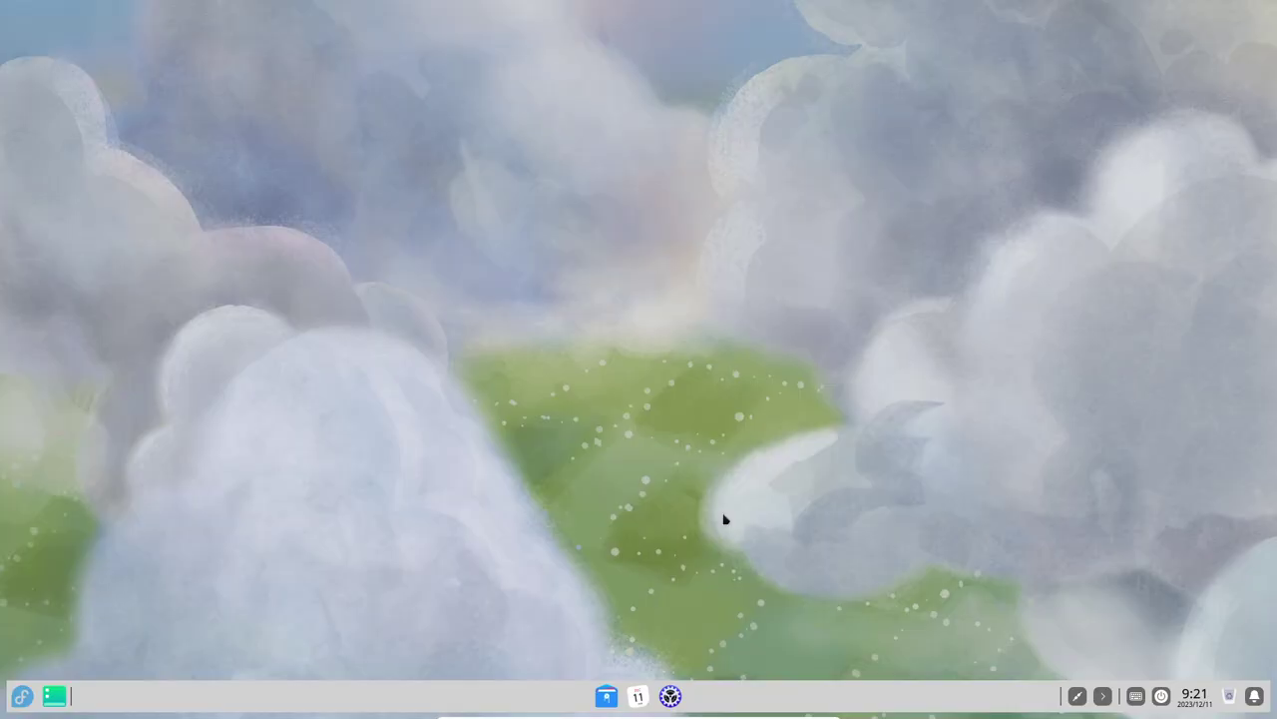
key("alt+Tab")
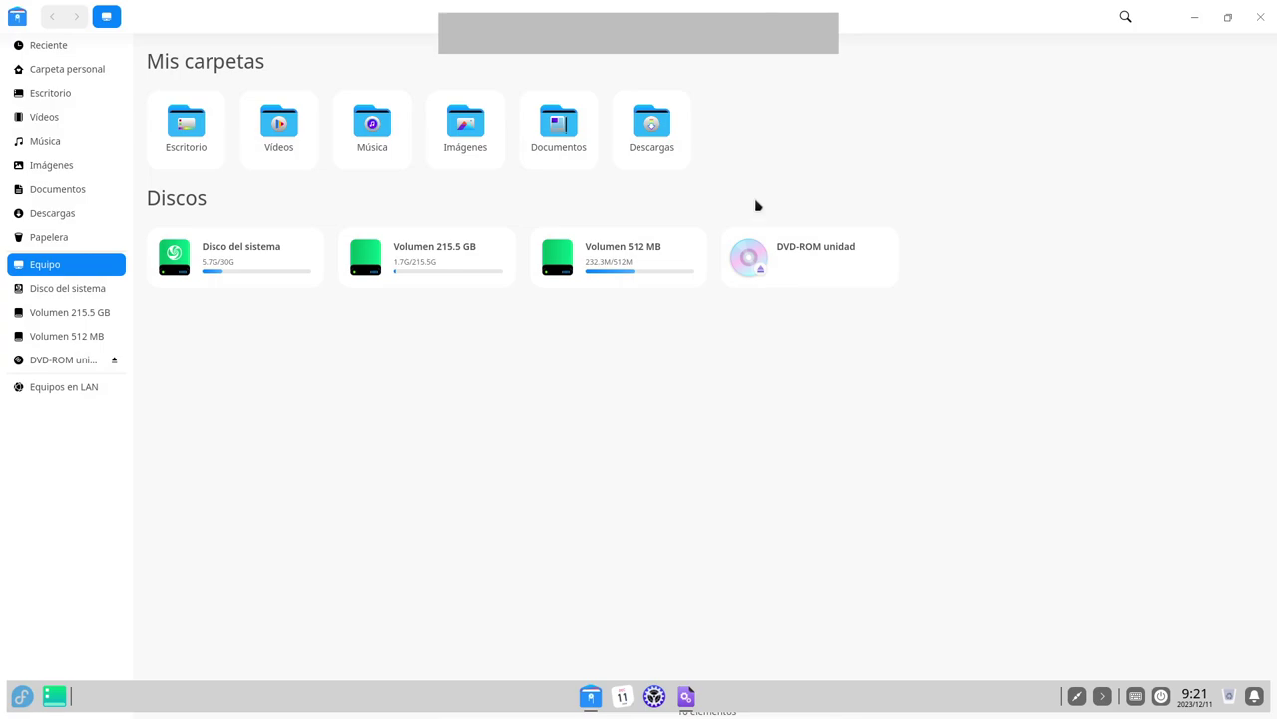
Bring up Control Center maximized and browse its Personalización theme, icon and font pages.
key("alt+Tab")
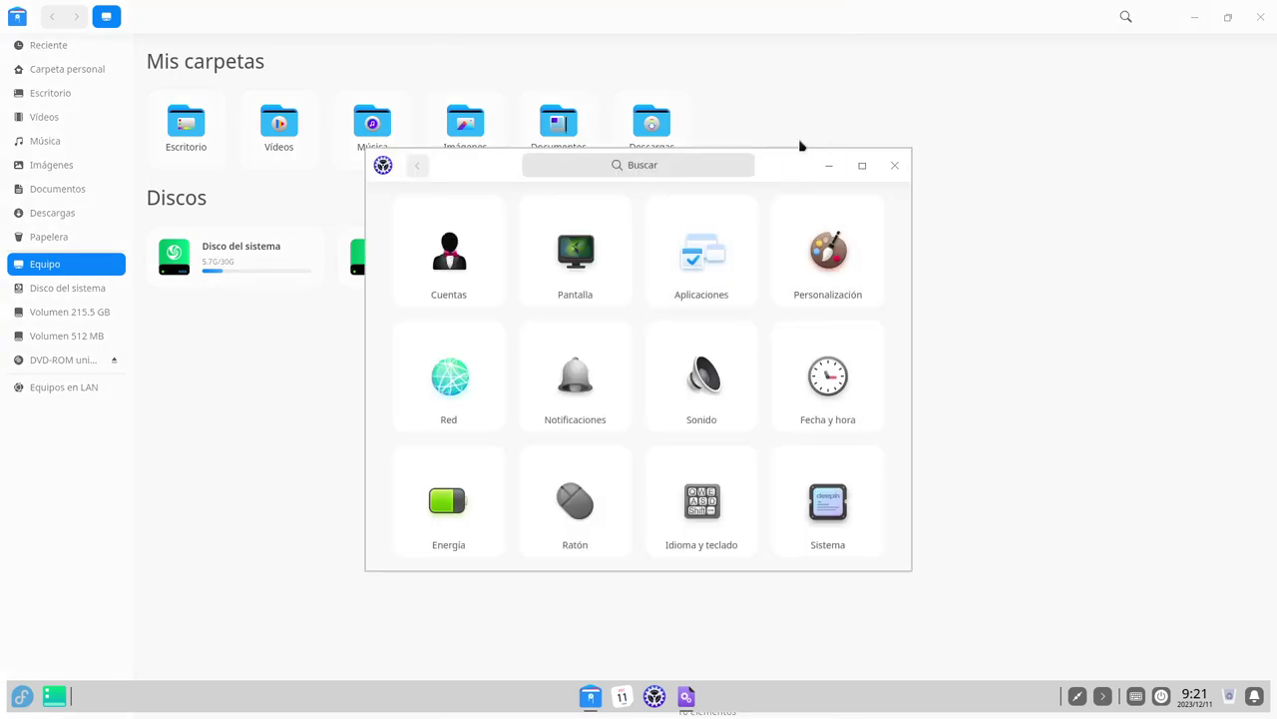
left_click(862, 165)
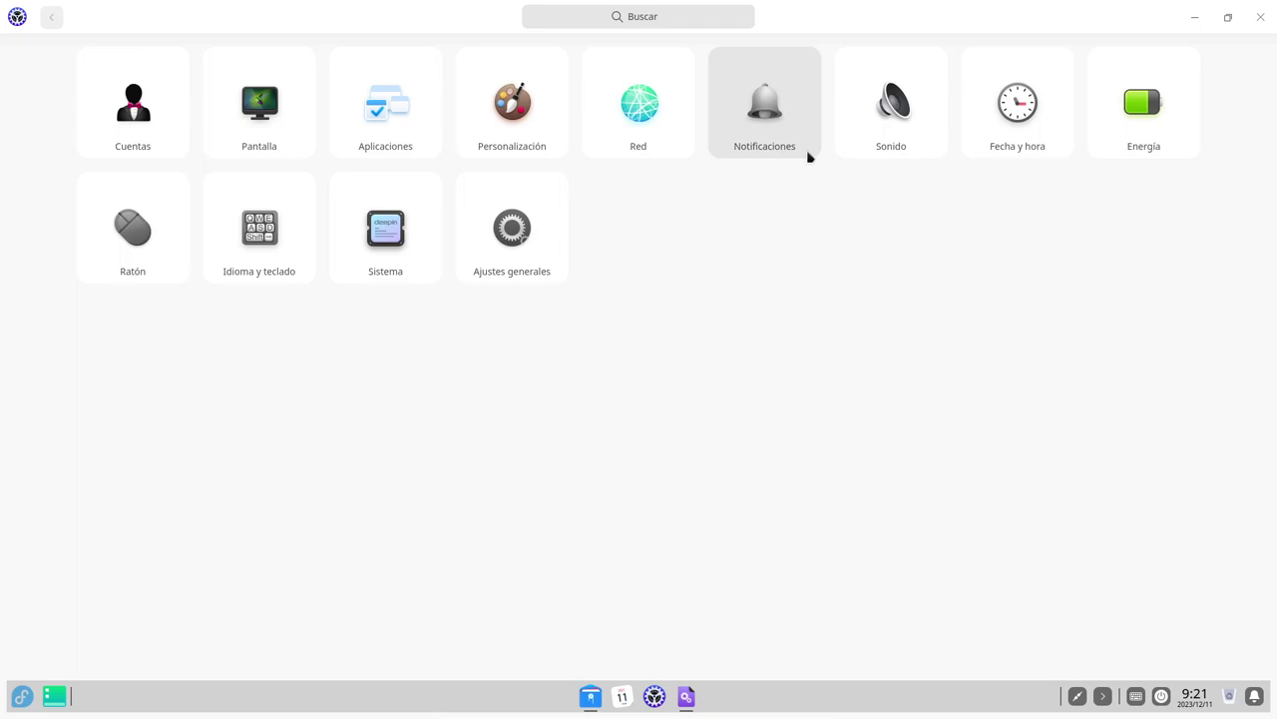
left_click(535, 133)
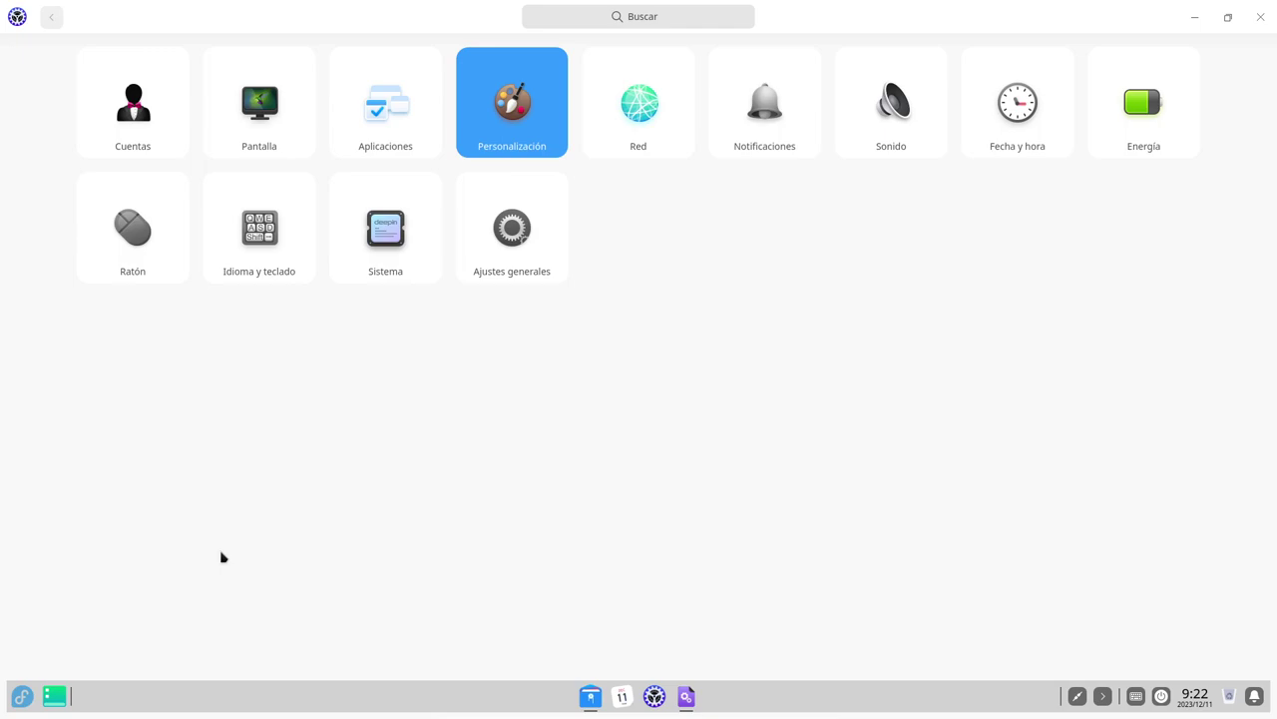
key("Return")
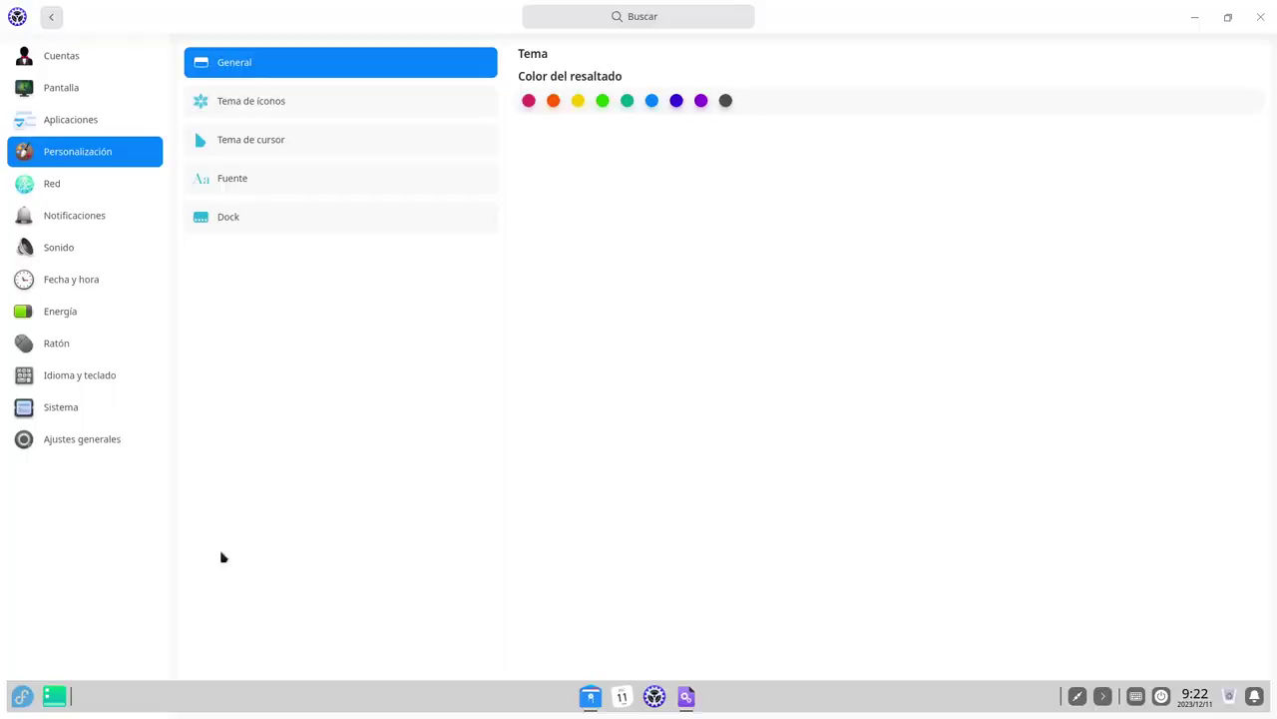
left_click(321, 114)
left_click(295, 75)
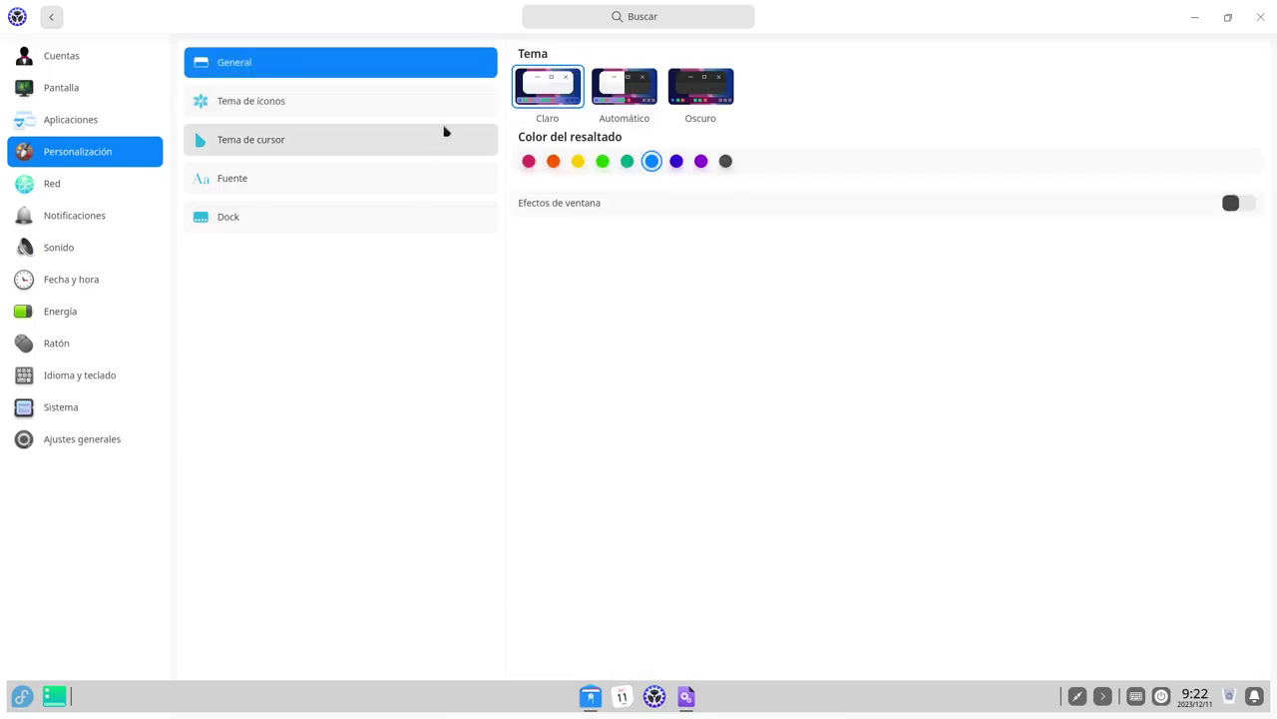
left_click(419, 178)
Set the Dock mode to Modo eficiente and close Control Center.
left_click(399, 220)
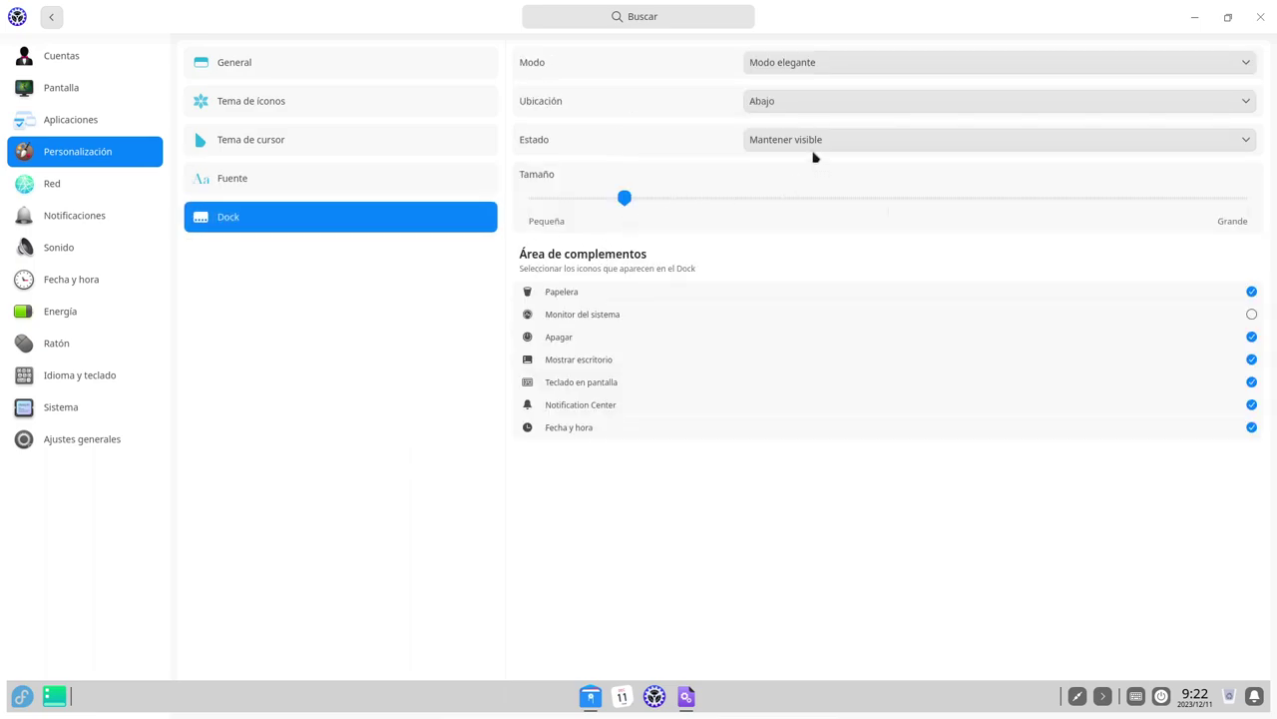
left_click(855, 63)
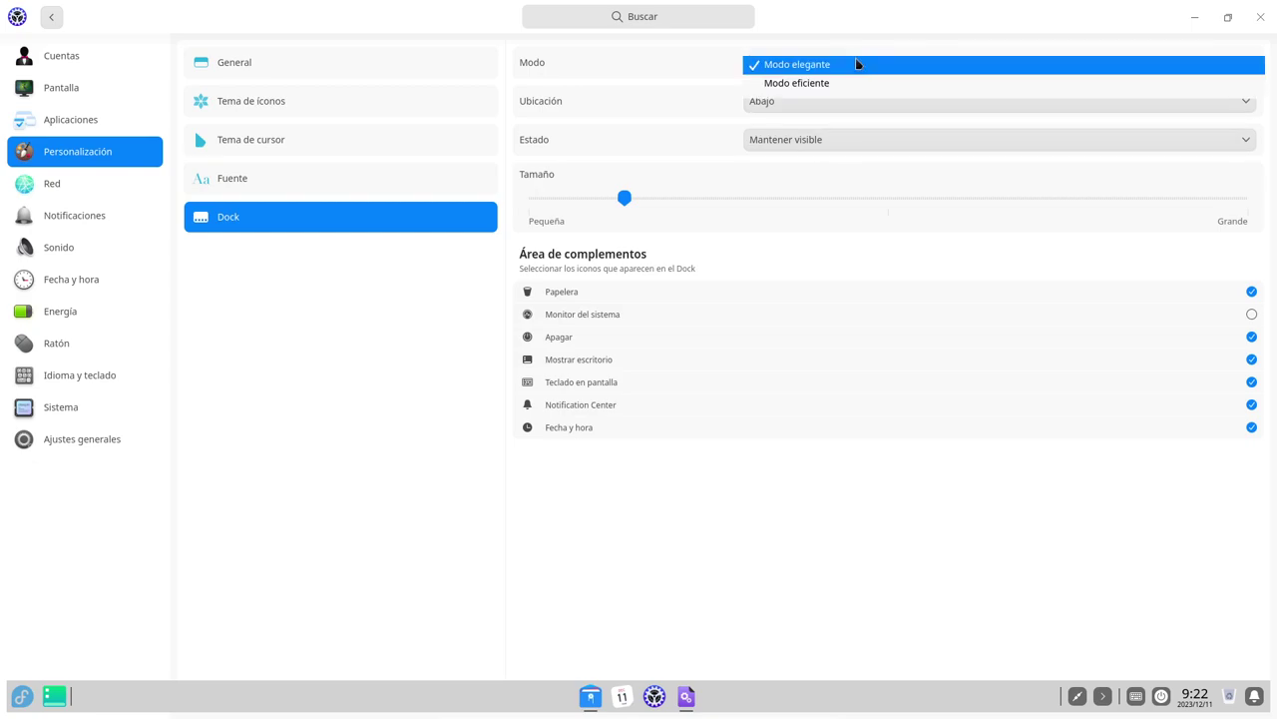
left_click(835, 88)
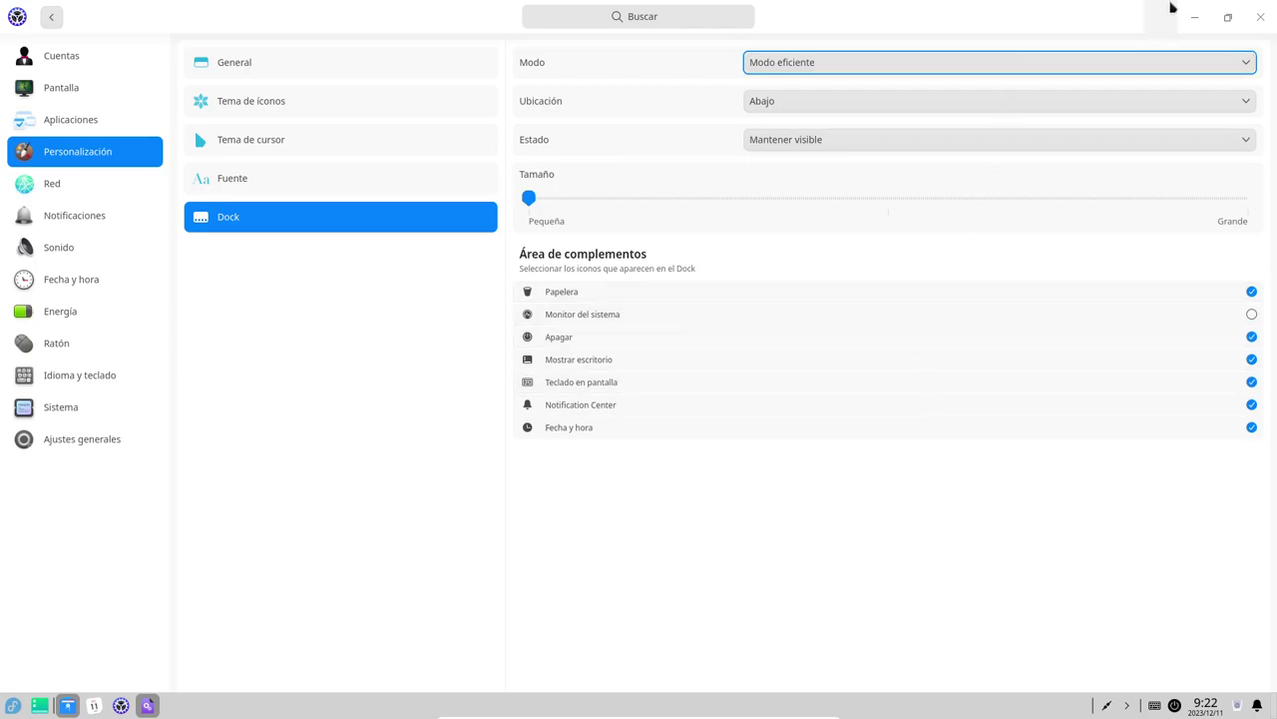
left_click(1261, 17)
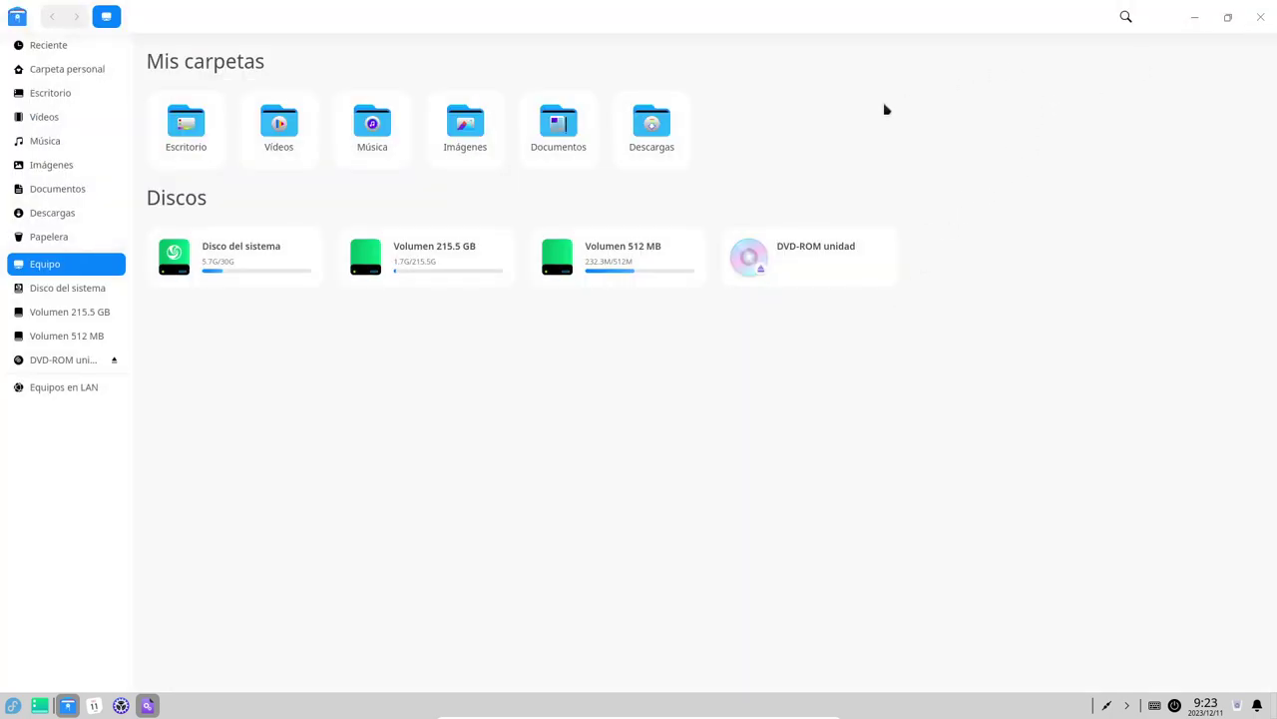
Open the empty Vídeos folder, then bring up the app launcher in category mode.
double_click(293, 130)
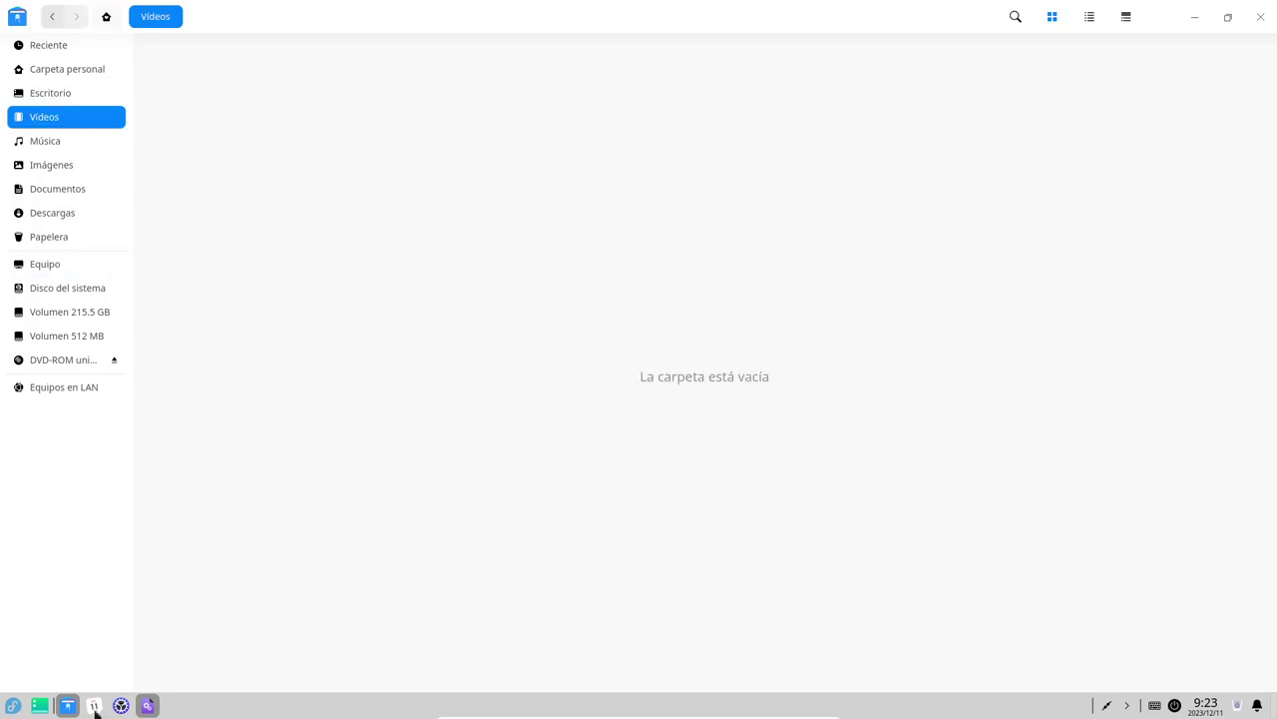
left_click(13, 706)
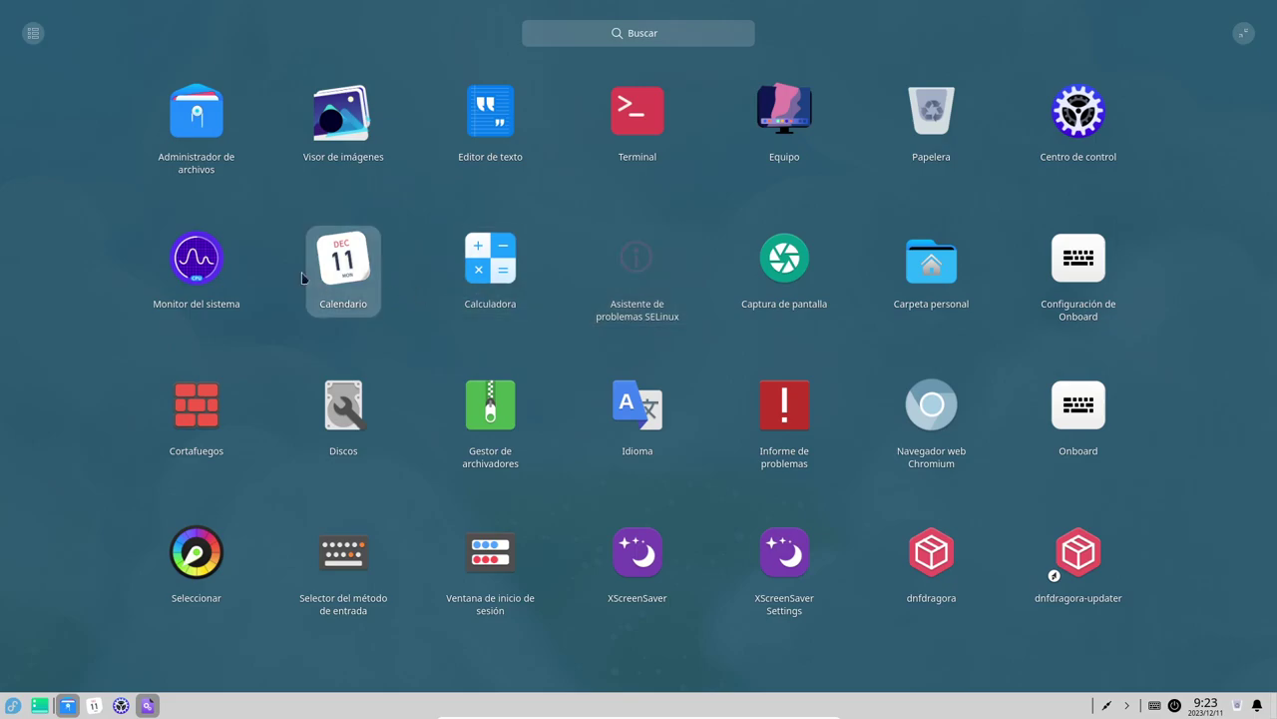
left_click(33, 34)
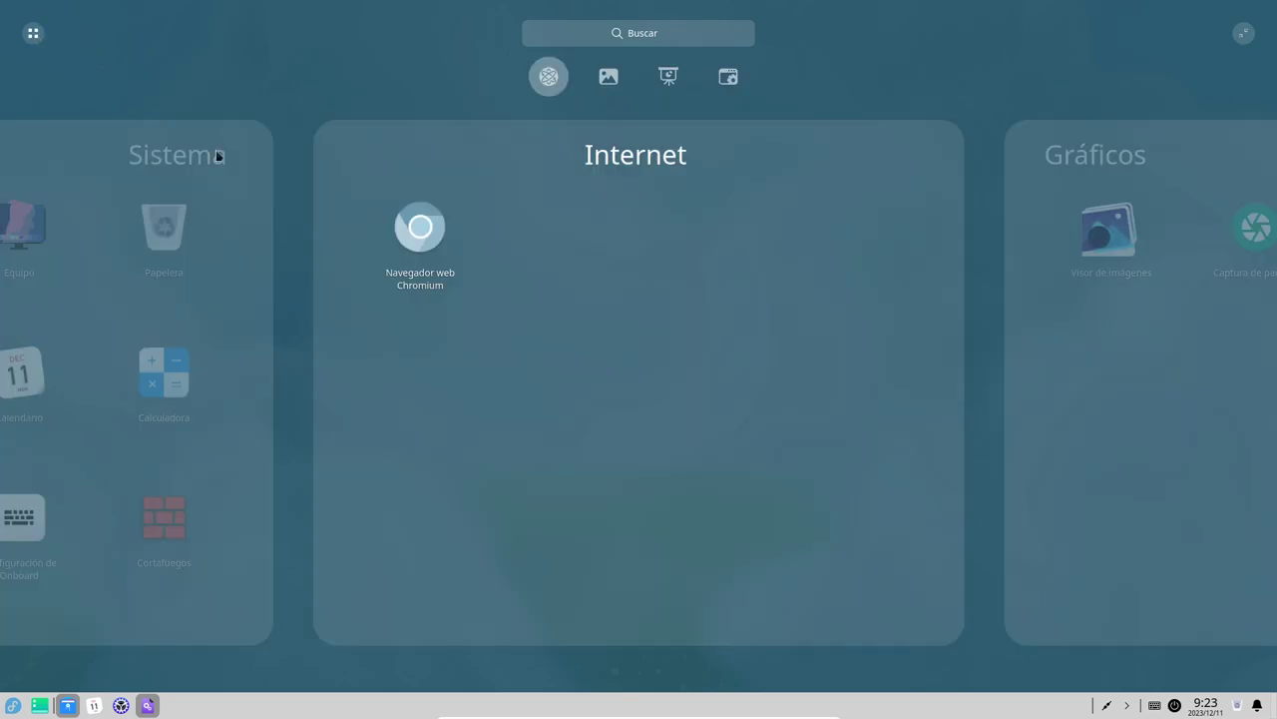
Browse the launcher categories from Sistema, ending on Ofimática with Editor de texto.
left_click(269, 312)
scroll(267, 311, "up", 4)
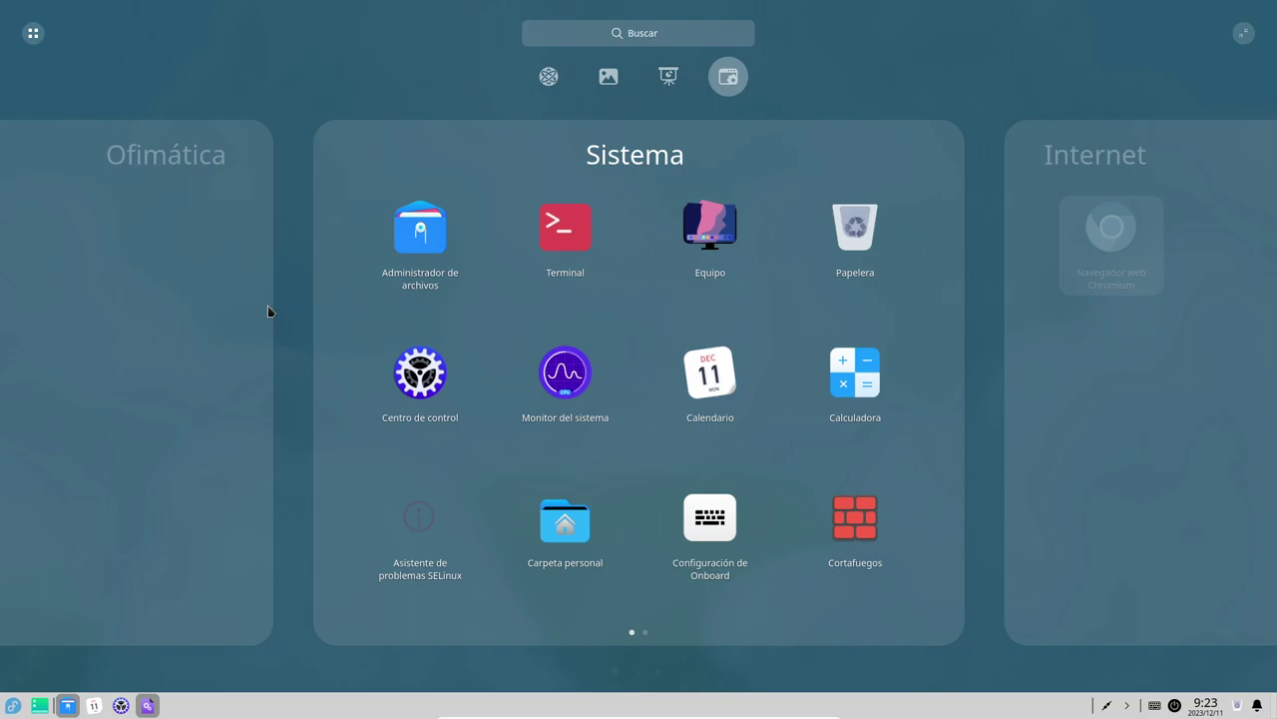
scroll(267, 311, "down", 3)
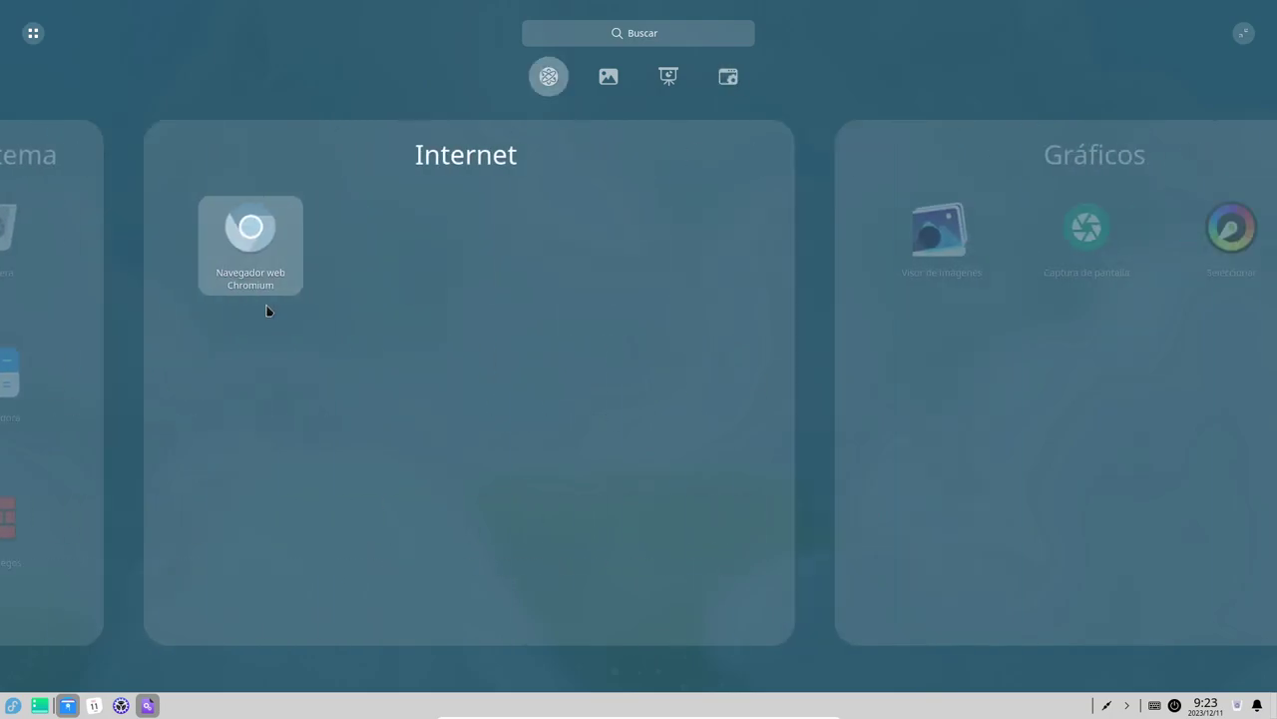
scroll(267, 312, "down", 2)
scroll(268, 311, "up", 1)
scroll(268, 312, "up", 1)
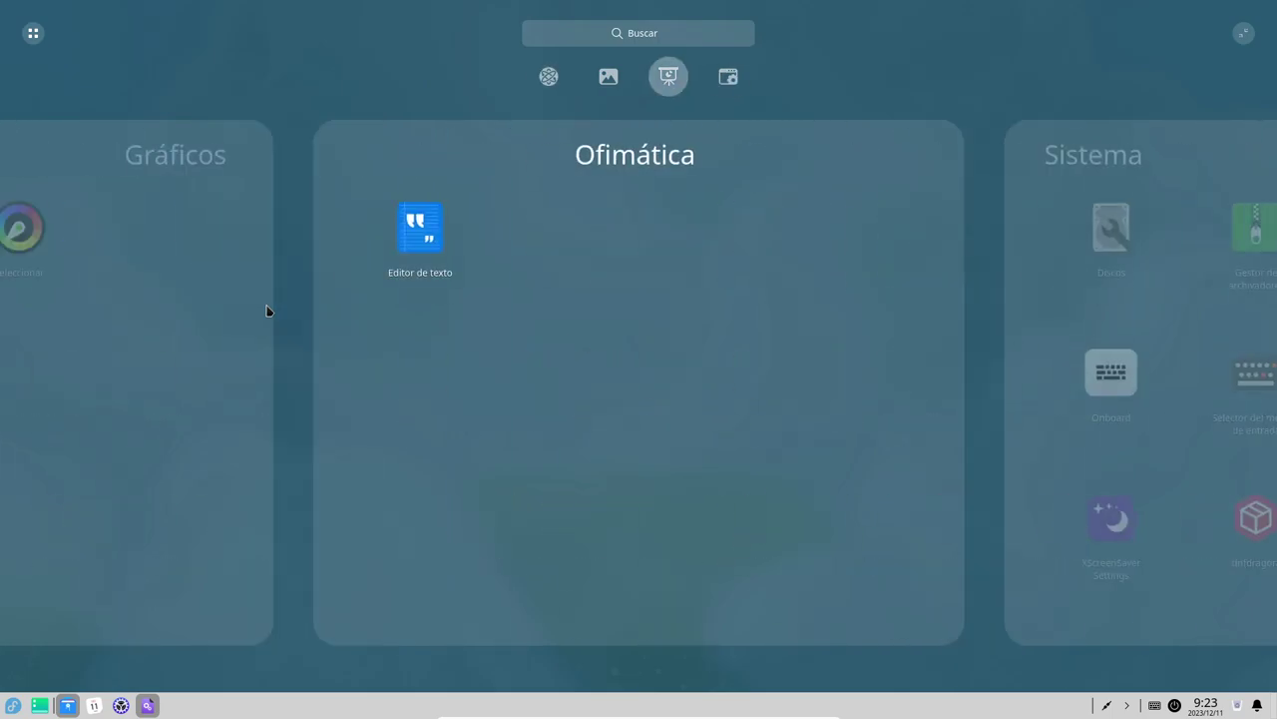
Launch Editor de texto, then find Terminal via a 'ter' launcher search and give it a second tab.
left_click(422, 257)
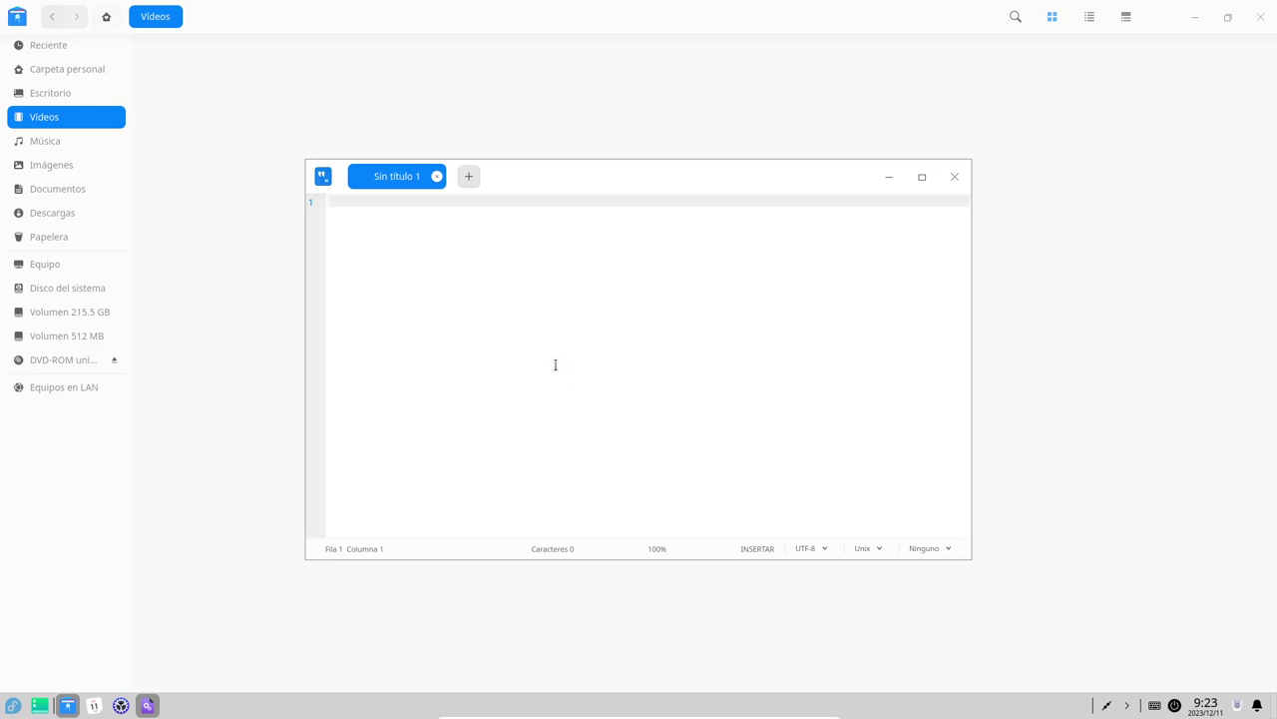
key("super")
type("ter")
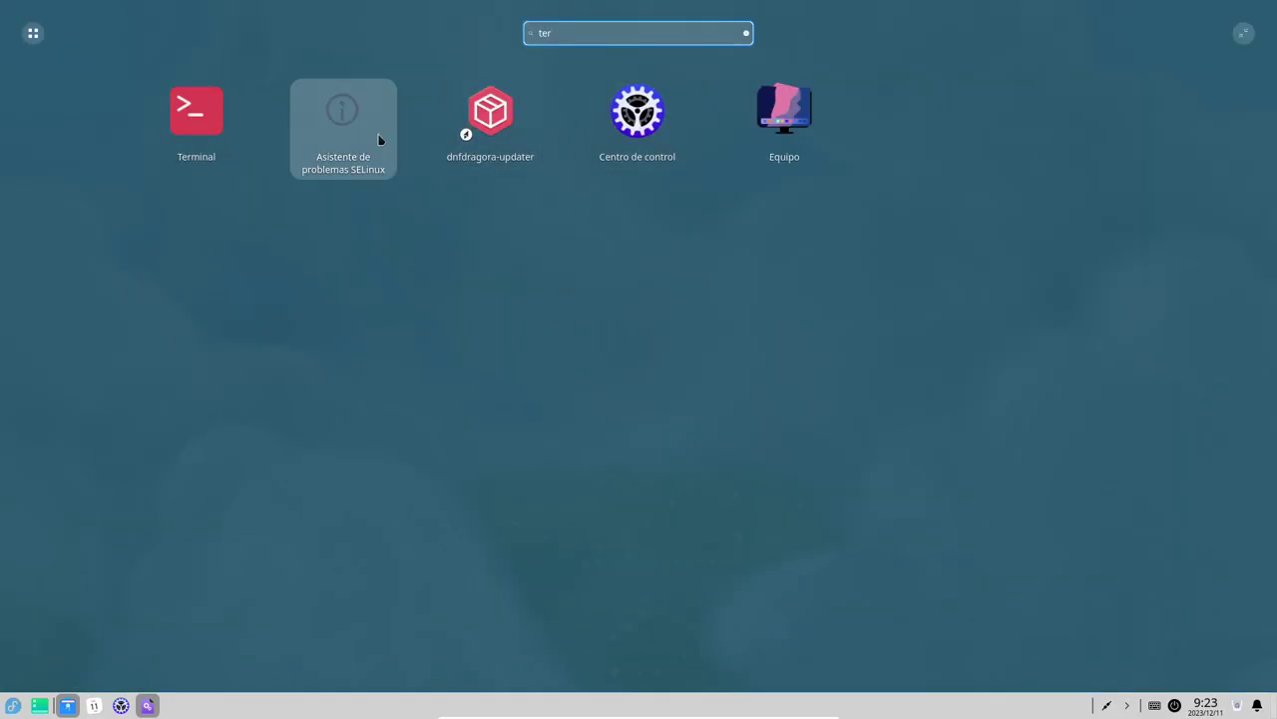
left_click(203, 113)
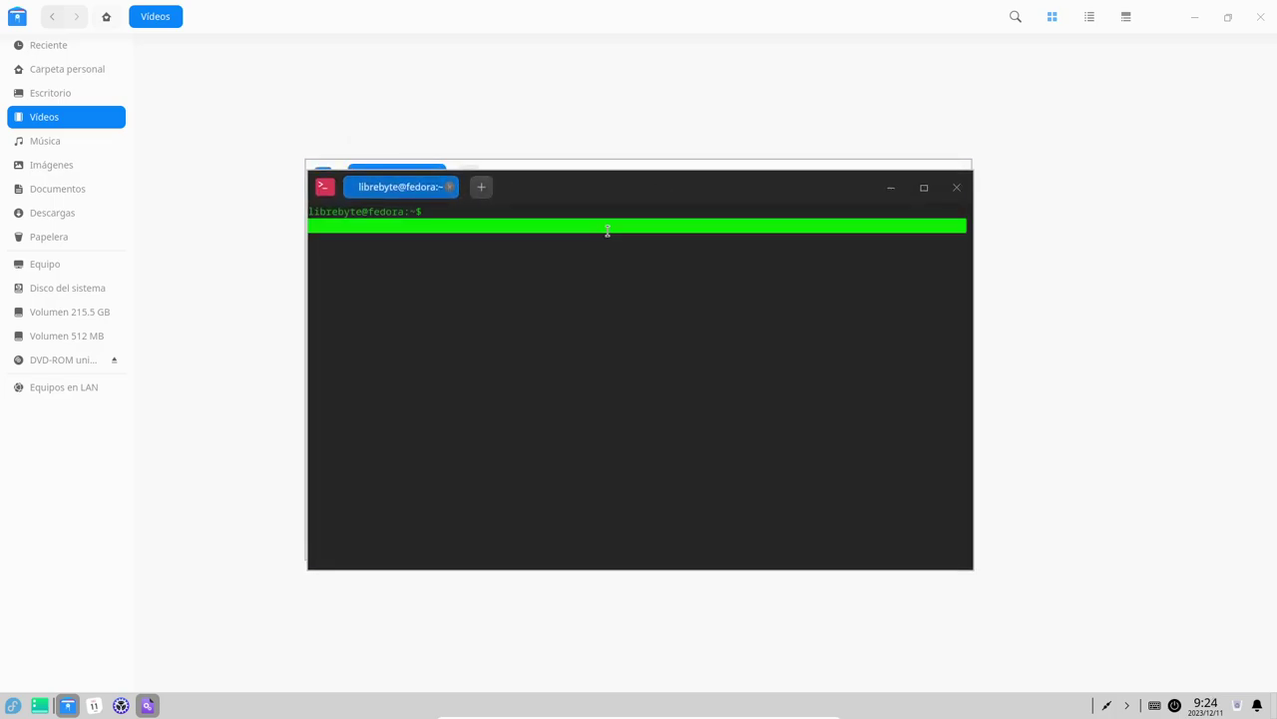
left_click(484, 188)
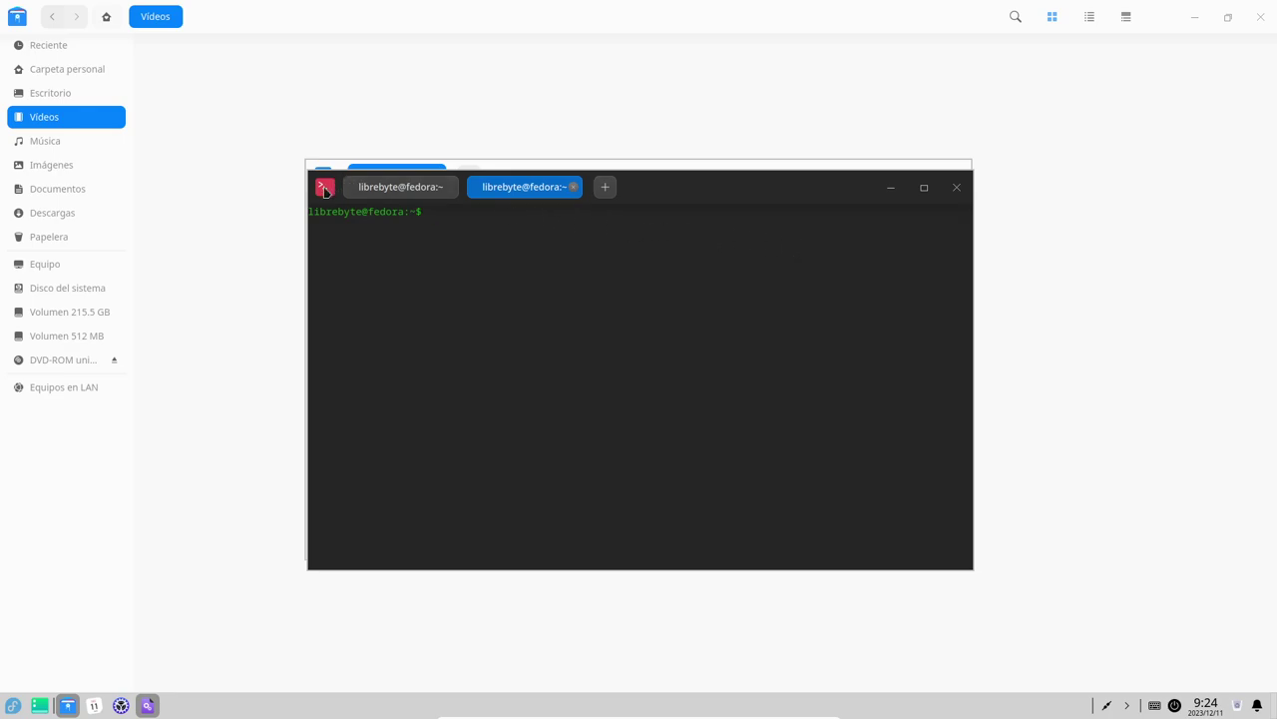
Rearrange the terminal and text editor windows so both sit side by side, terminal in front.
left_click_drag(794, 197, 828, 279)
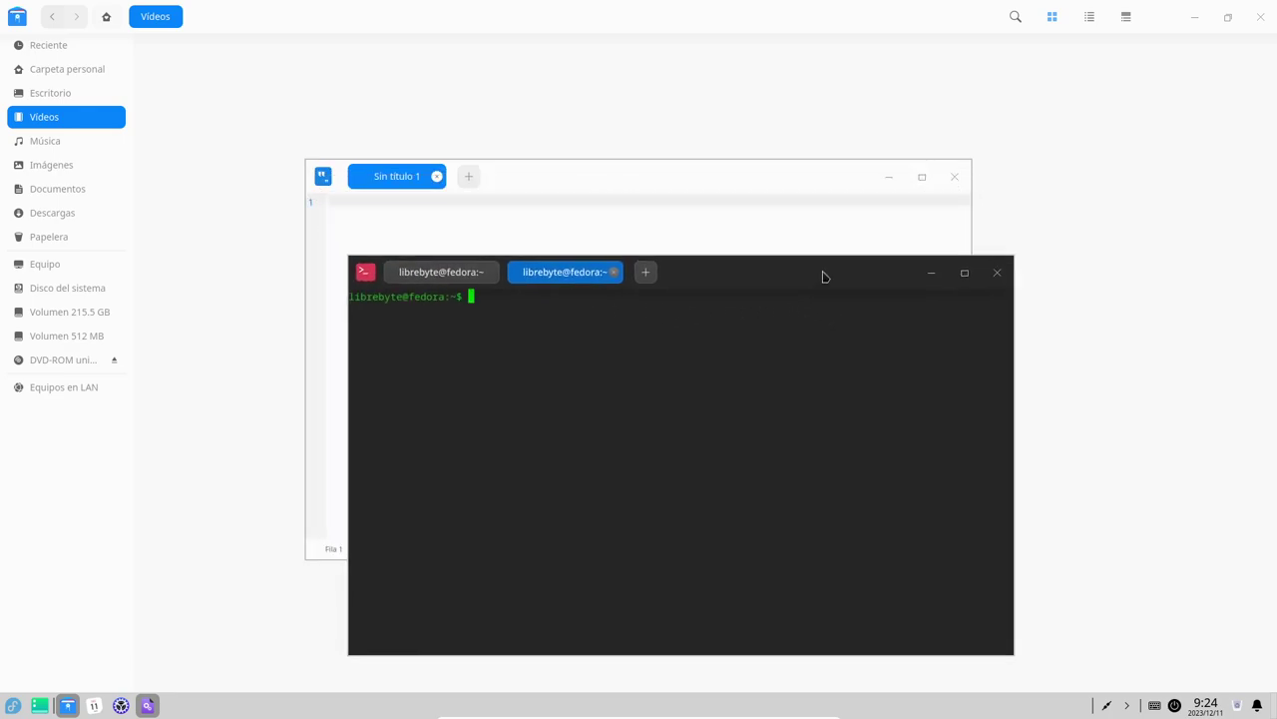
left_click(714, 170)
left_click_drag(769, 177, 567, 111)
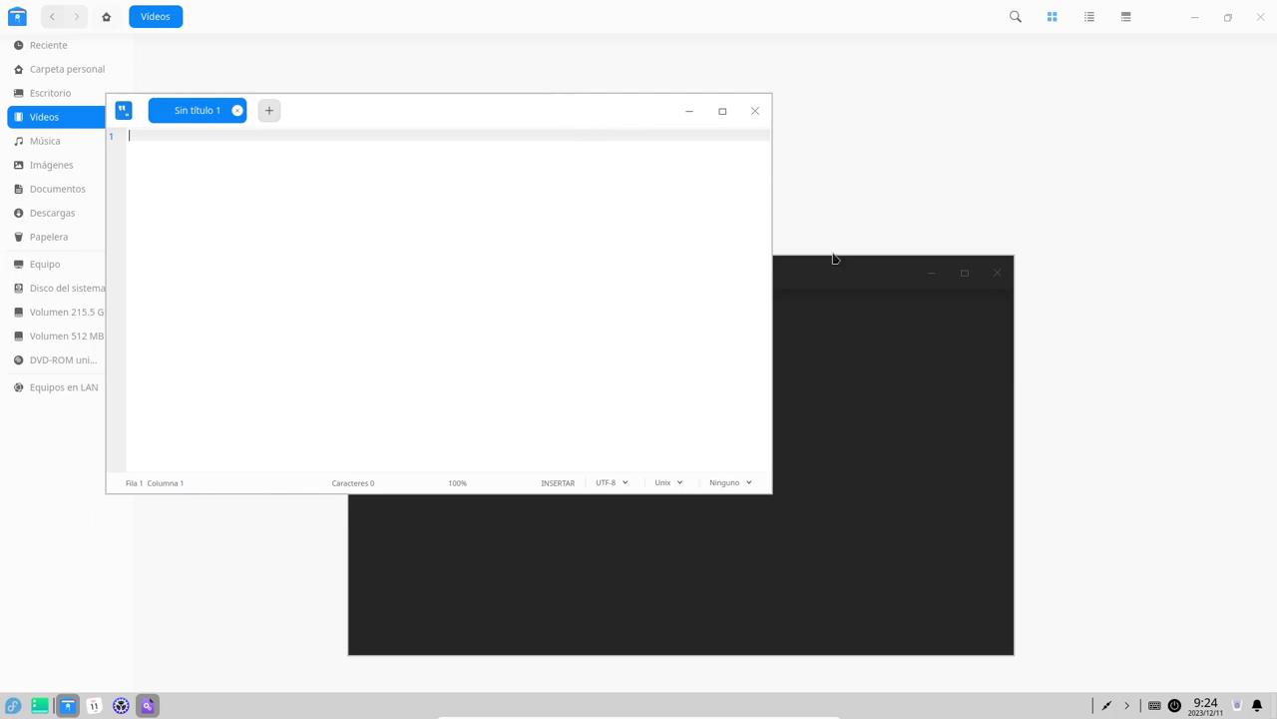
left_click(824, 274)
left_click_drag(812, 268, 869, 193)
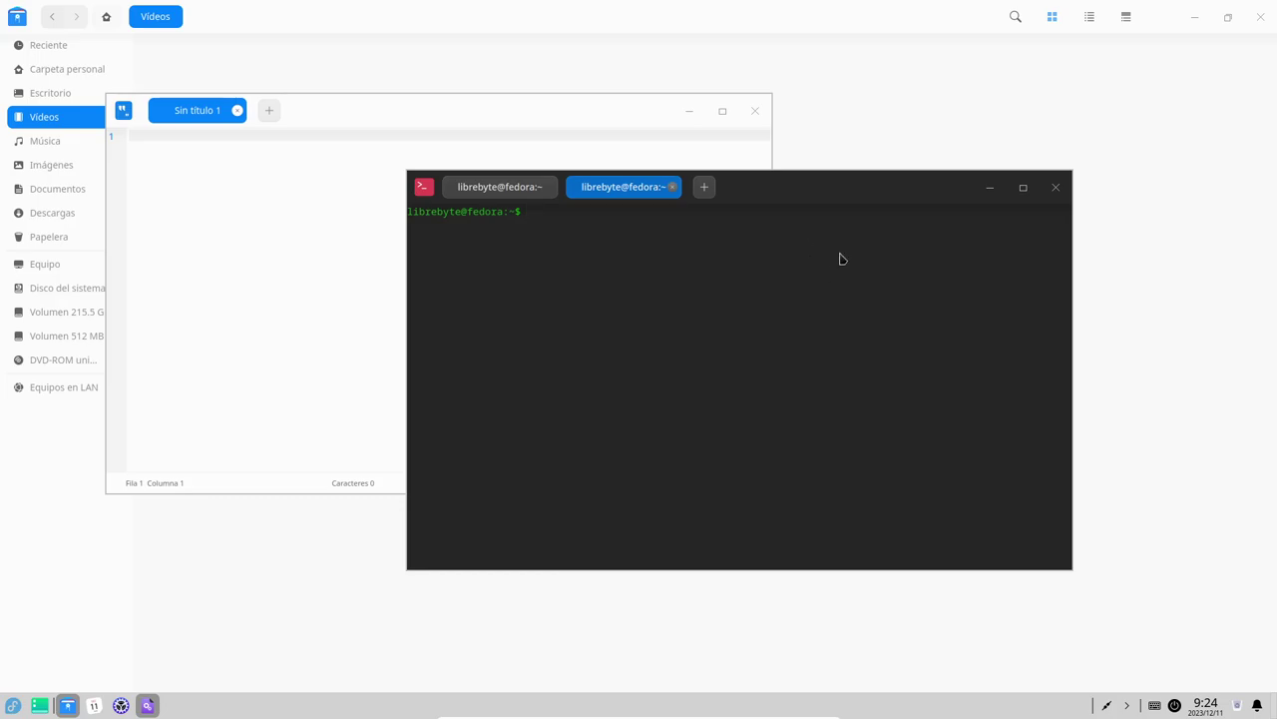
Close the terminal, text editor and file manager, then bring up the dock's power-off screen.
left_click(1056, 188)
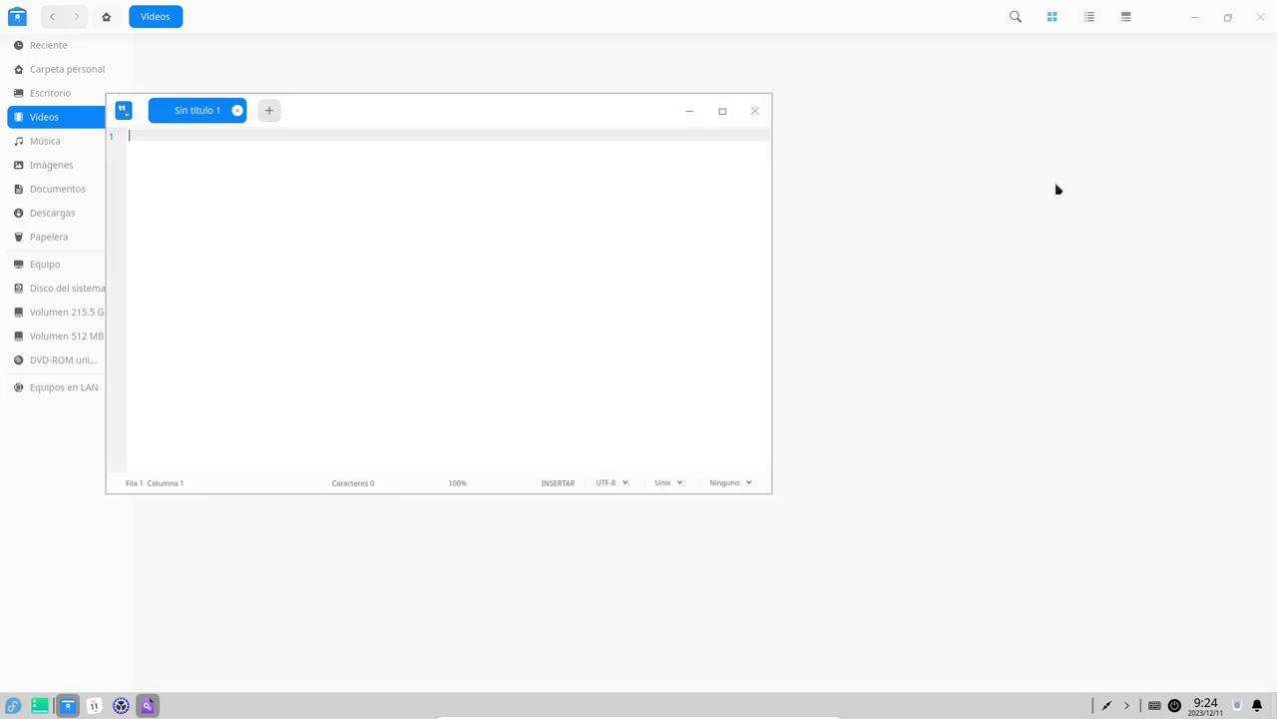
left_click(755, 111)
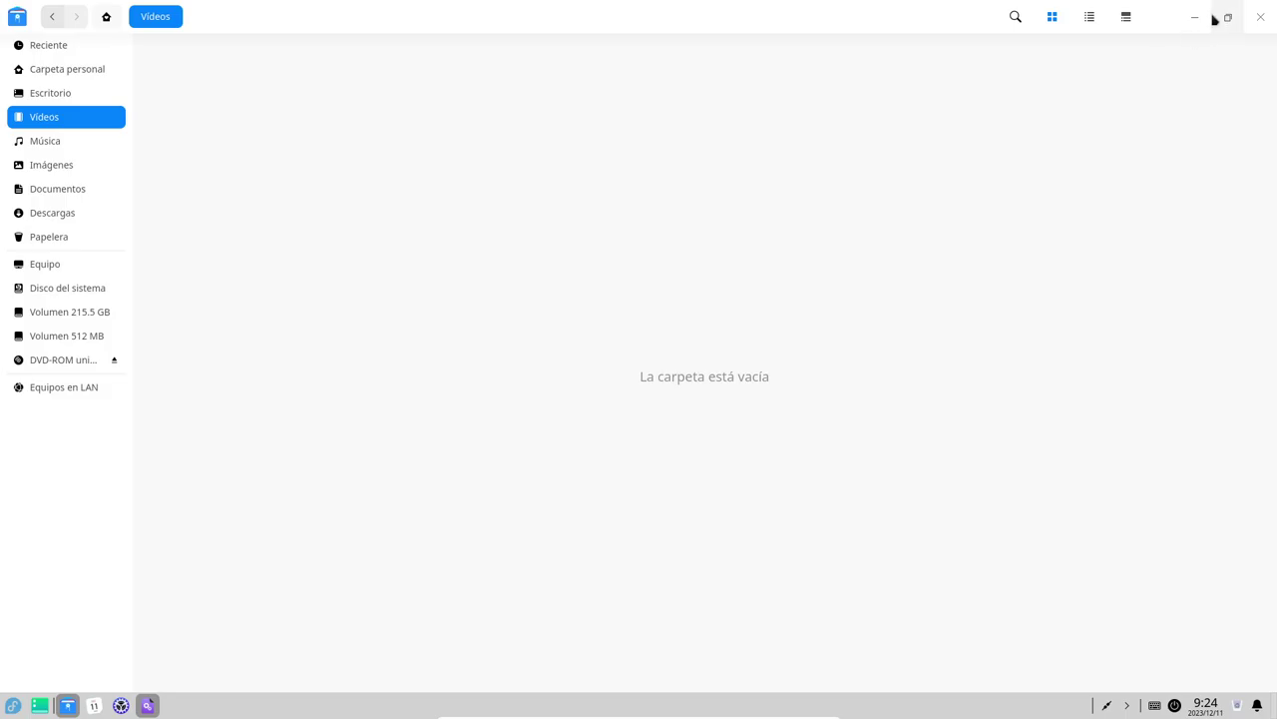
left_click(1260, 17)
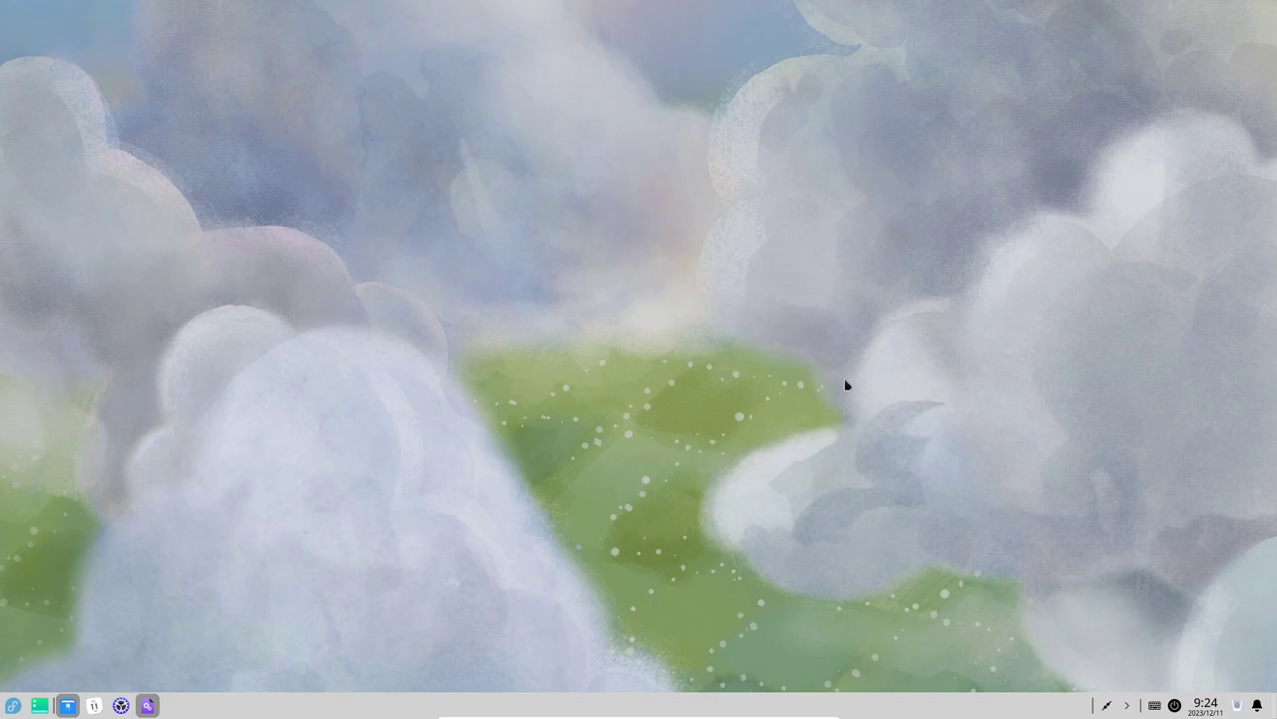
left_click(1174, 705)
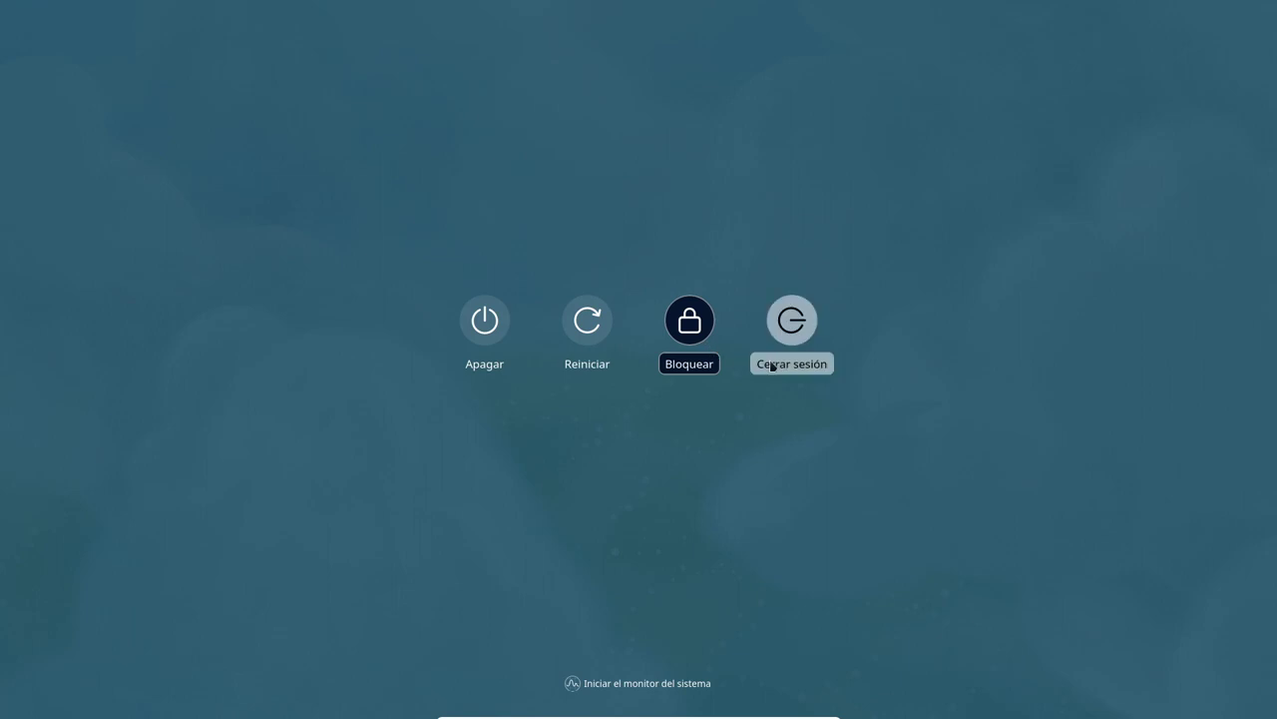